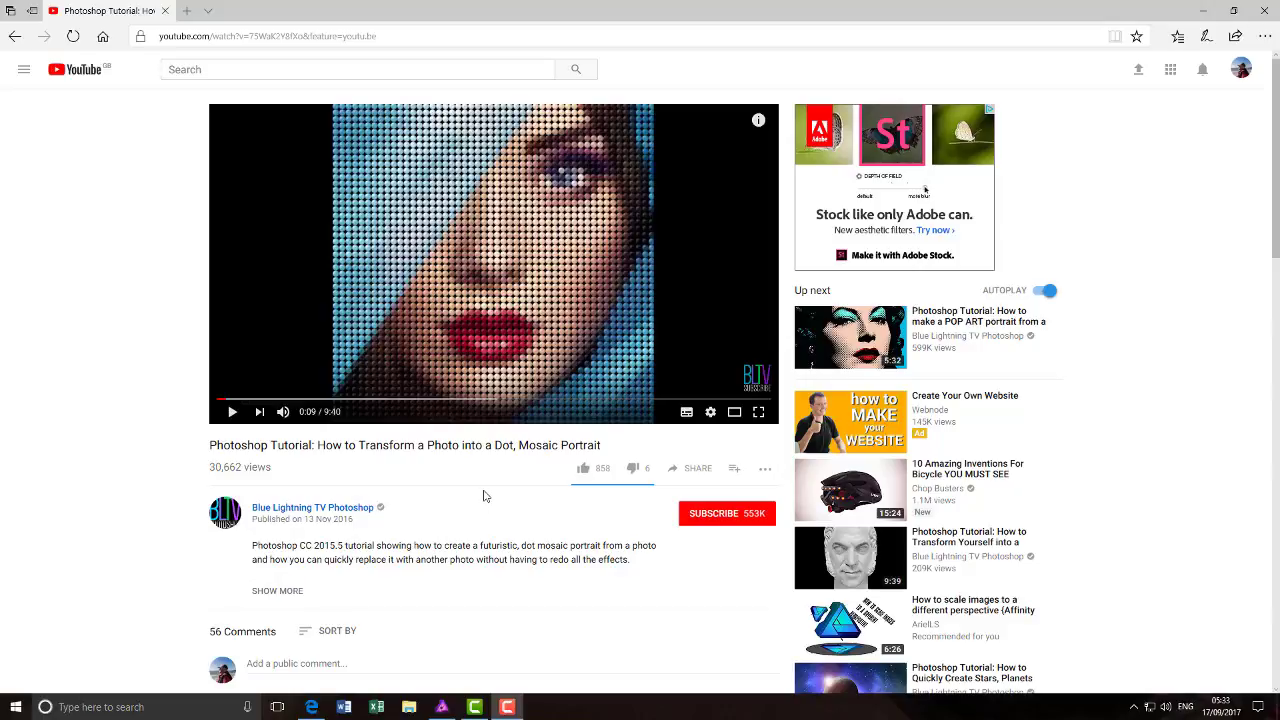
- Switch to Affinity Photo and examine the round mosaic tiles in girl-2229580-mosaic.jpg up close
left_click(441, 707)
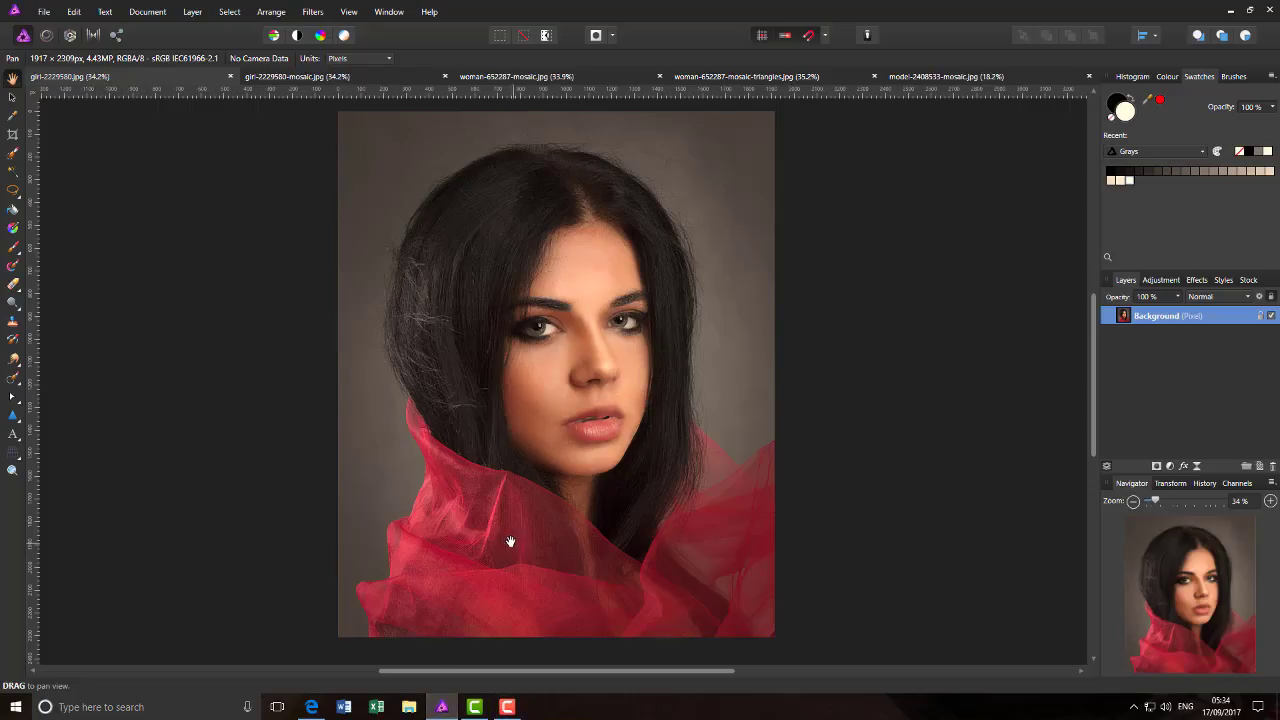
left_click(338, 78)
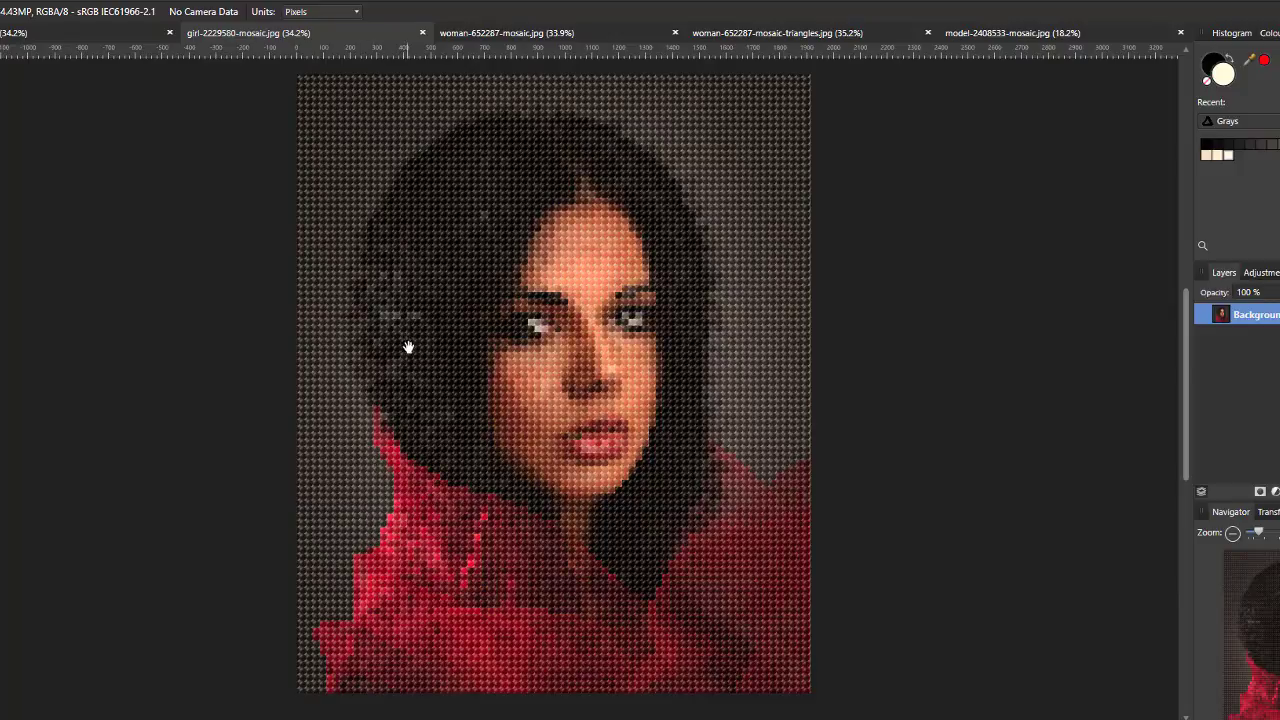
scroll(424, 376, "up", 3)
scroll(424, 376, "up", 2)
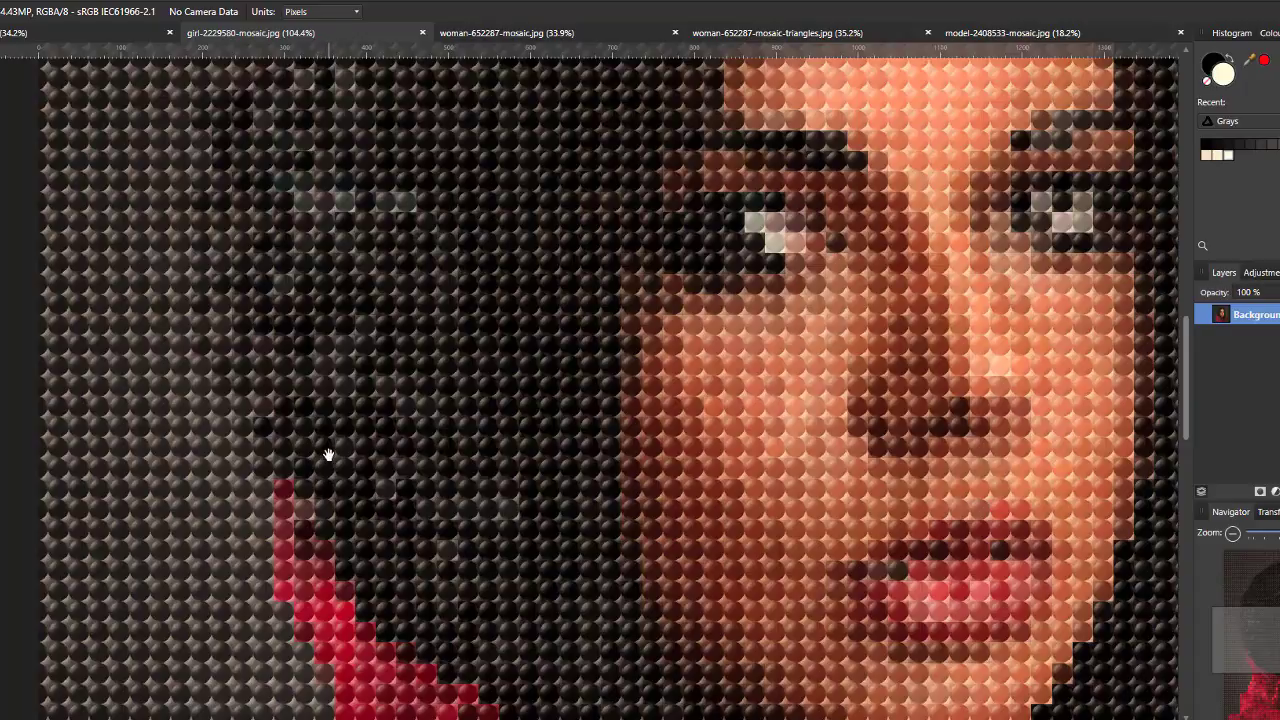
- Examine the round tiles around the eyes and nose in woman-652287-mosaic.jpg up close
left_click(595, 33)
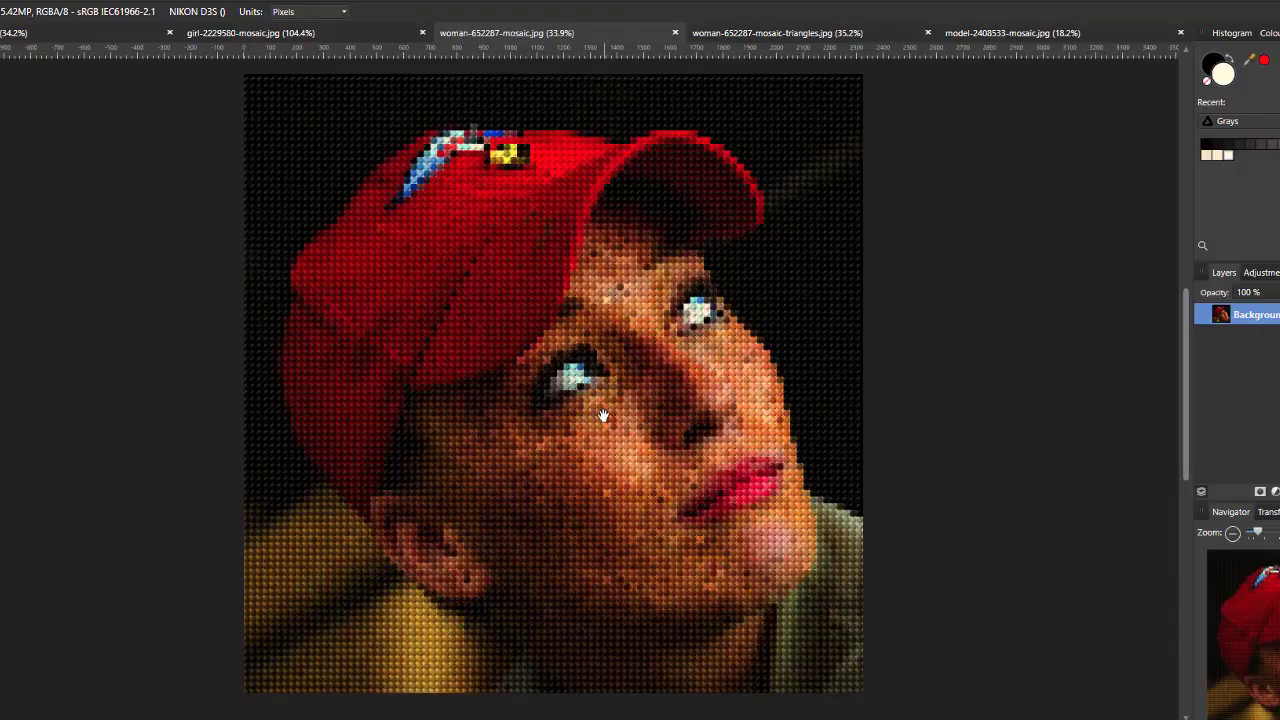
scroll(688, 434, "up", 2)
scroll(688, 434, "up", 2)
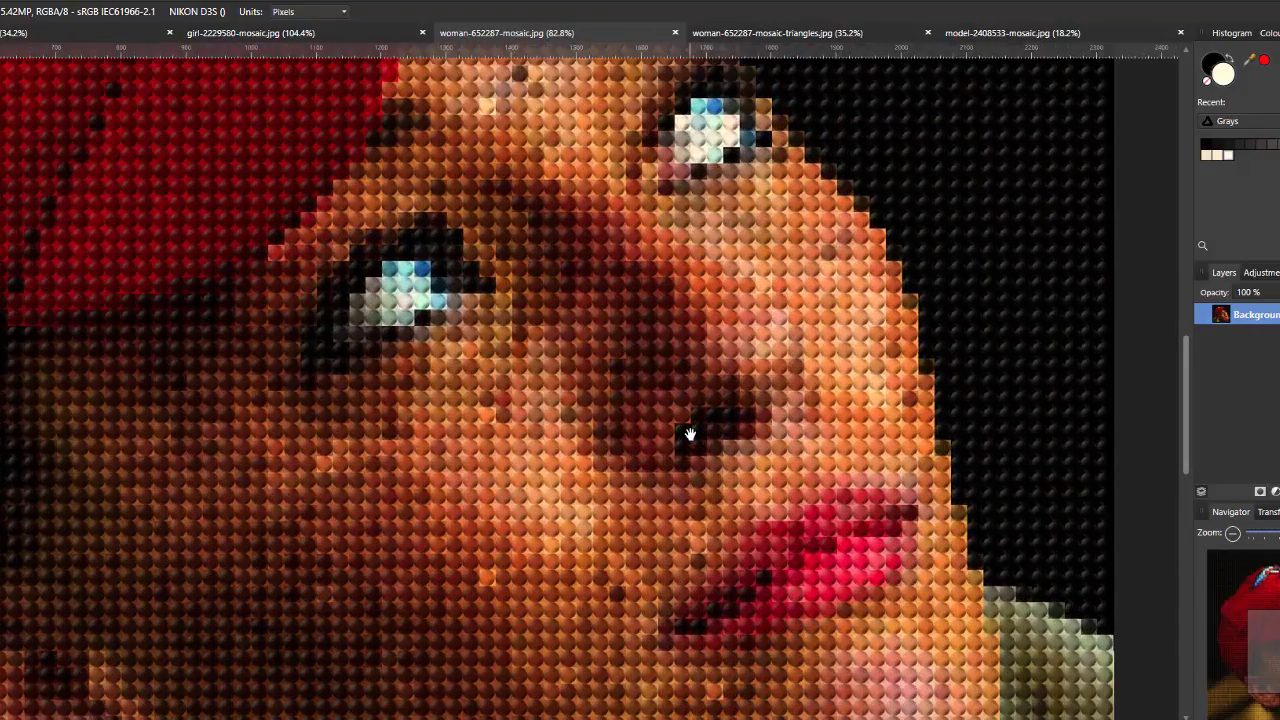
scroll(686, 434, "up", 1)
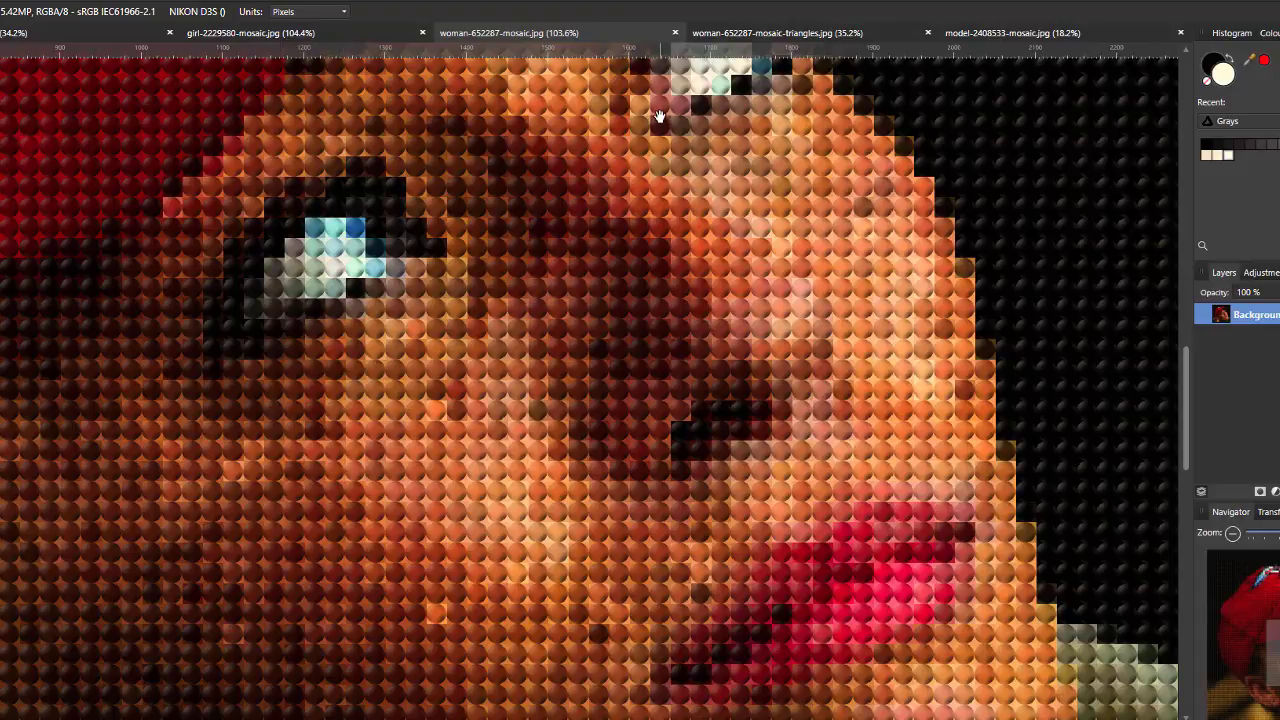
- Examine the triangular tiles in woman-652287-mosaic-triangles.jpg, both up close and across the whole face
left_click(836, 38)
scroll(404, 460, "up", 2)
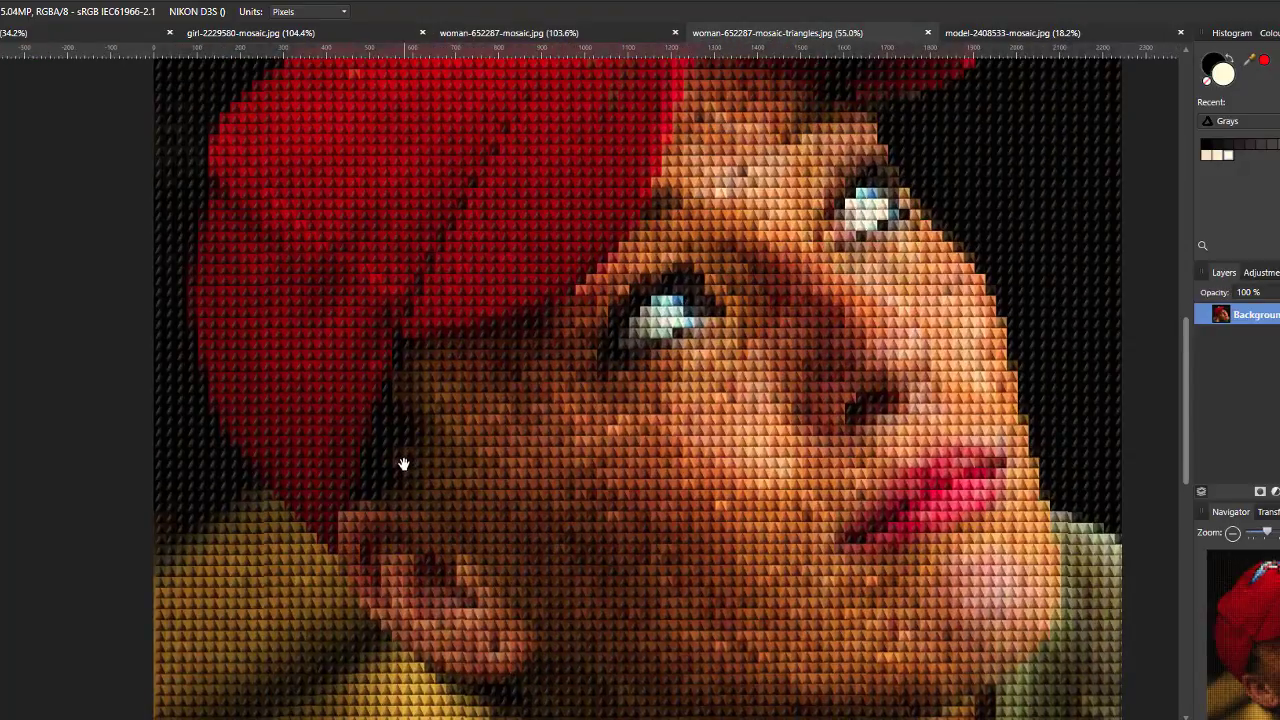
scroll(869, 320, "up", 5)
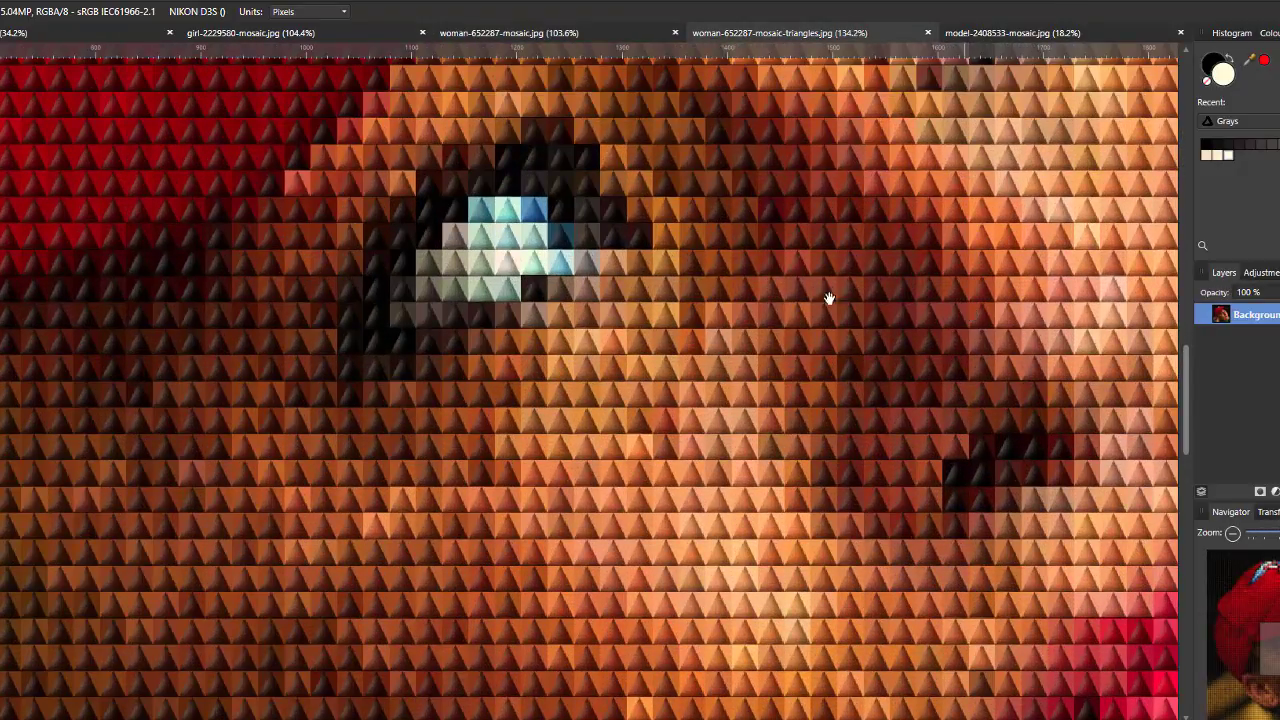
scroll(491, 424, "down", 2)
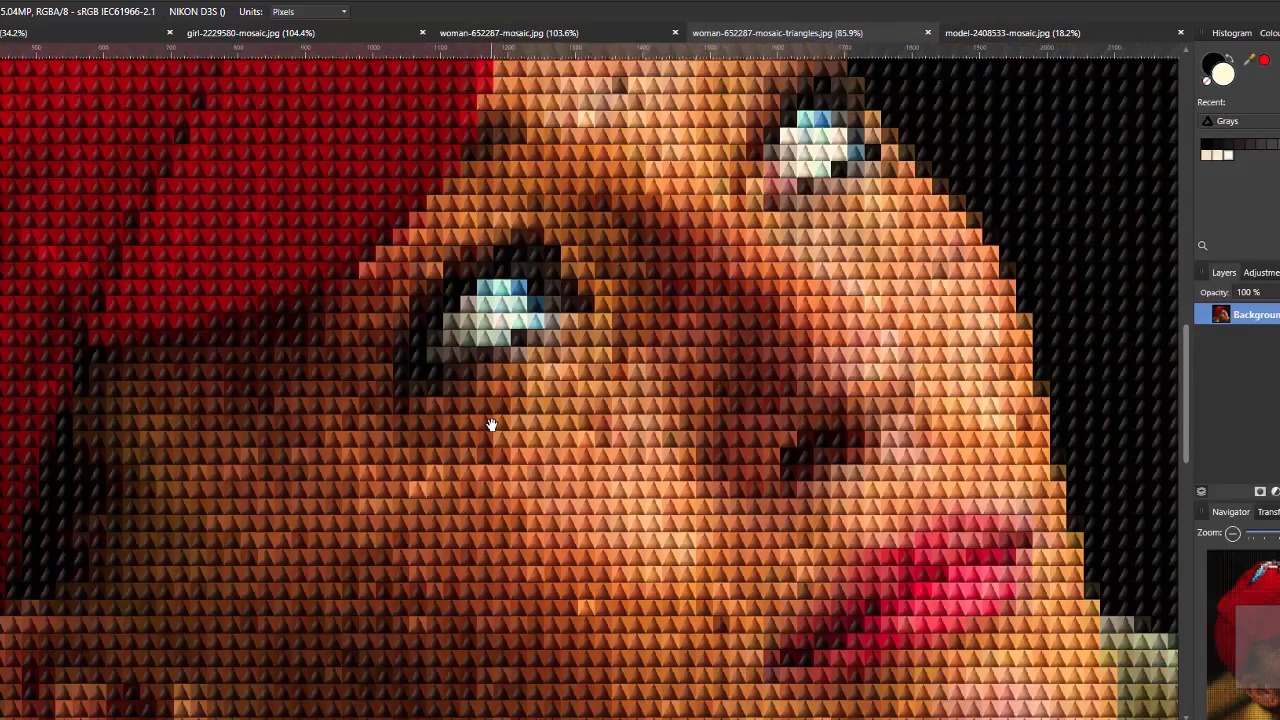
scroll(491, 424, "down", 2)
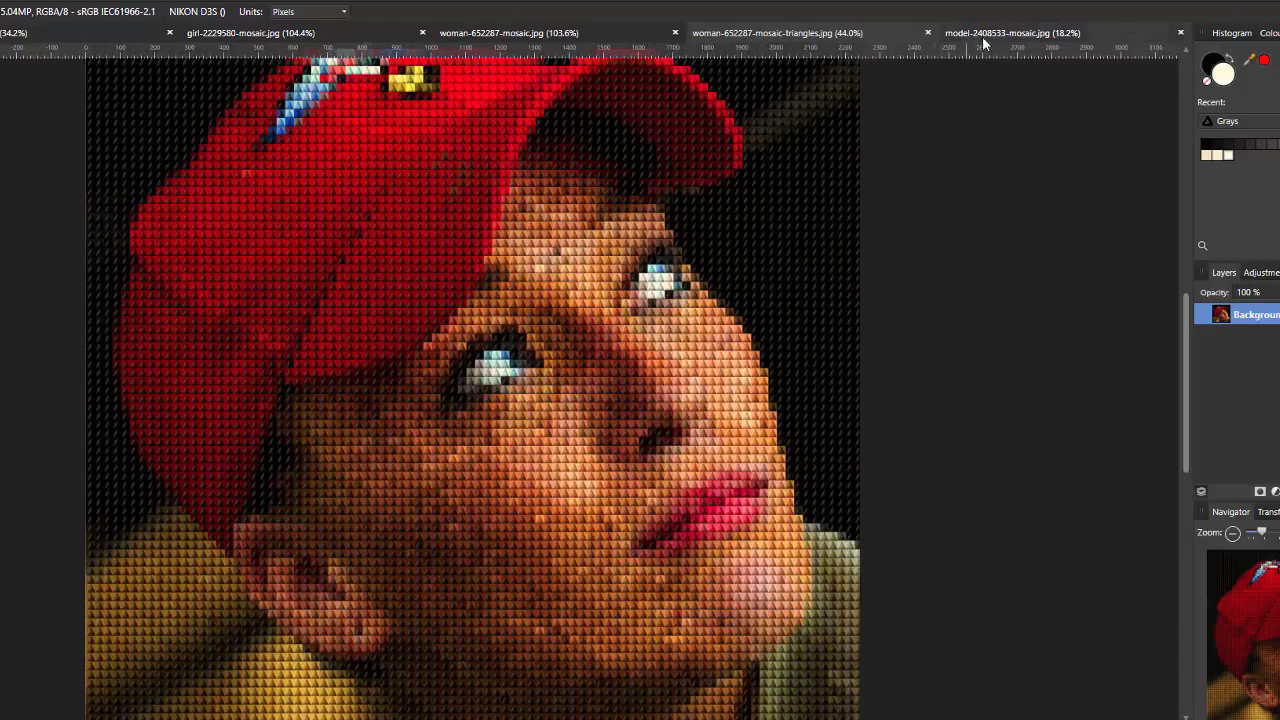
- Examine the mixed triangle, circle, ring and star tiles in model-2408533-mosaic.jpg, both up close and as a whole
left_click(1005, 33)
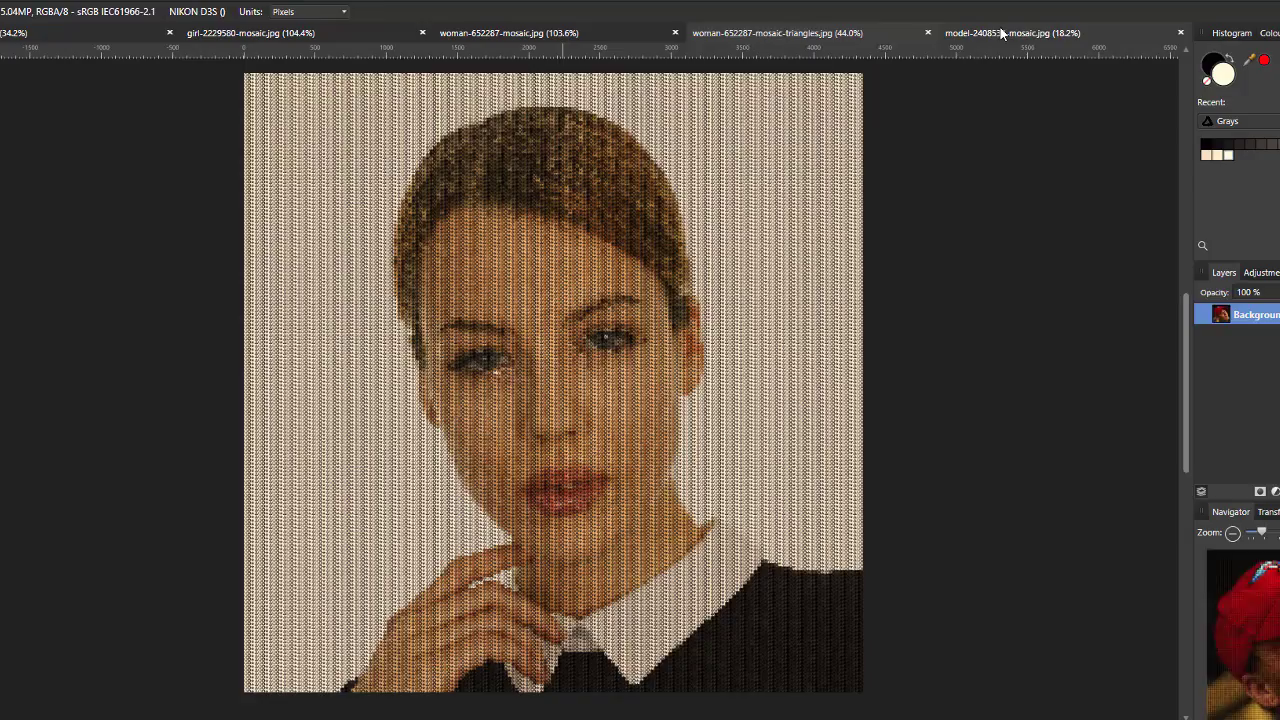
scroll(411, 485, "up", 4)
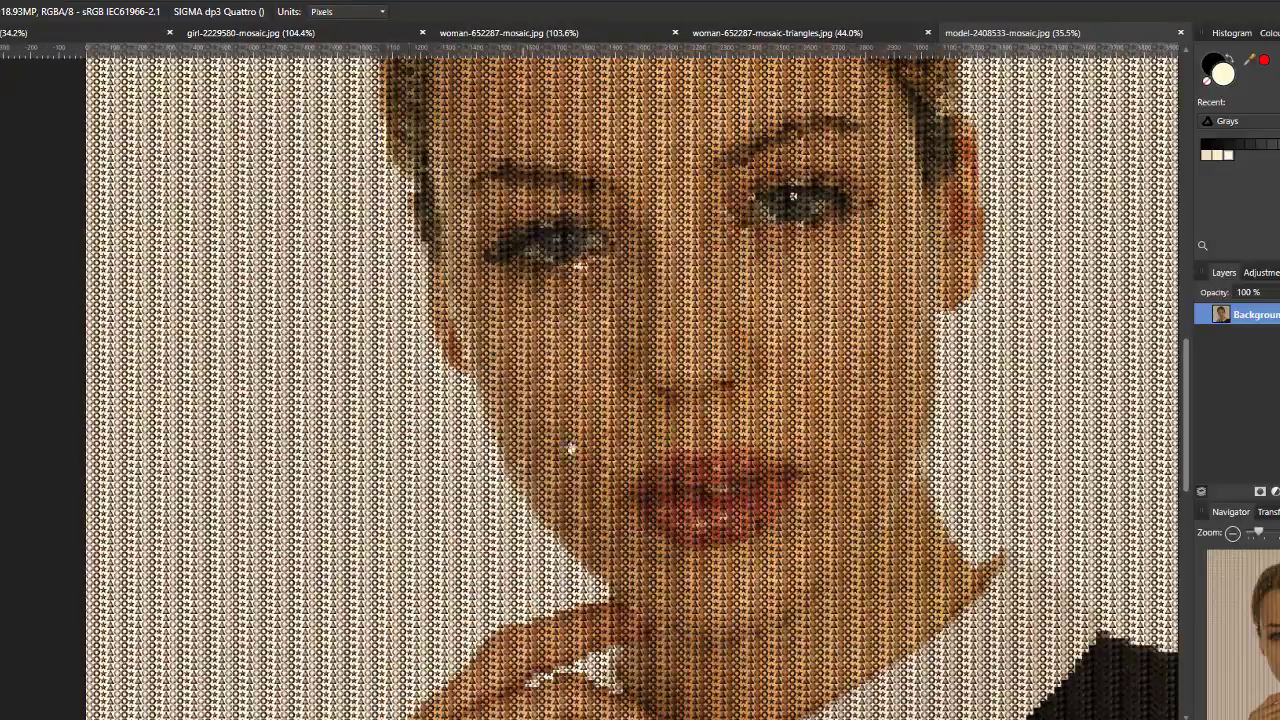
scroll(575, 445, "up", 5)
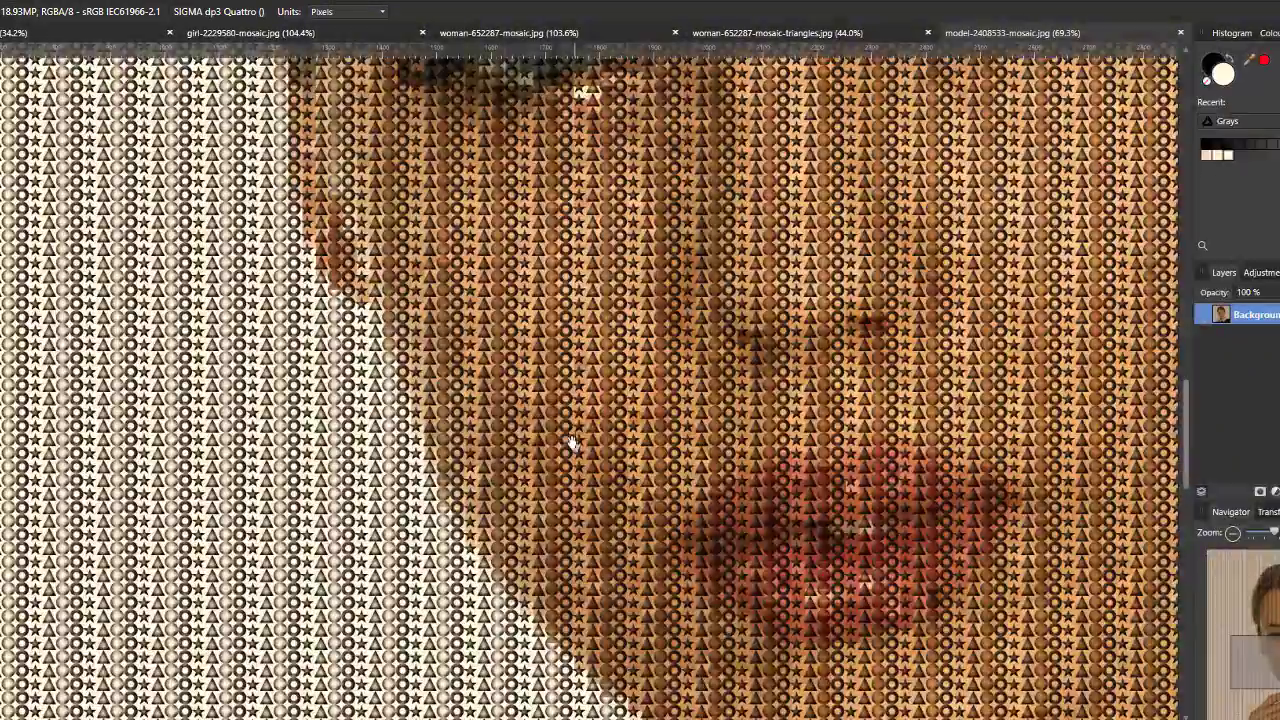
scroll(566, 438, "up", 1)
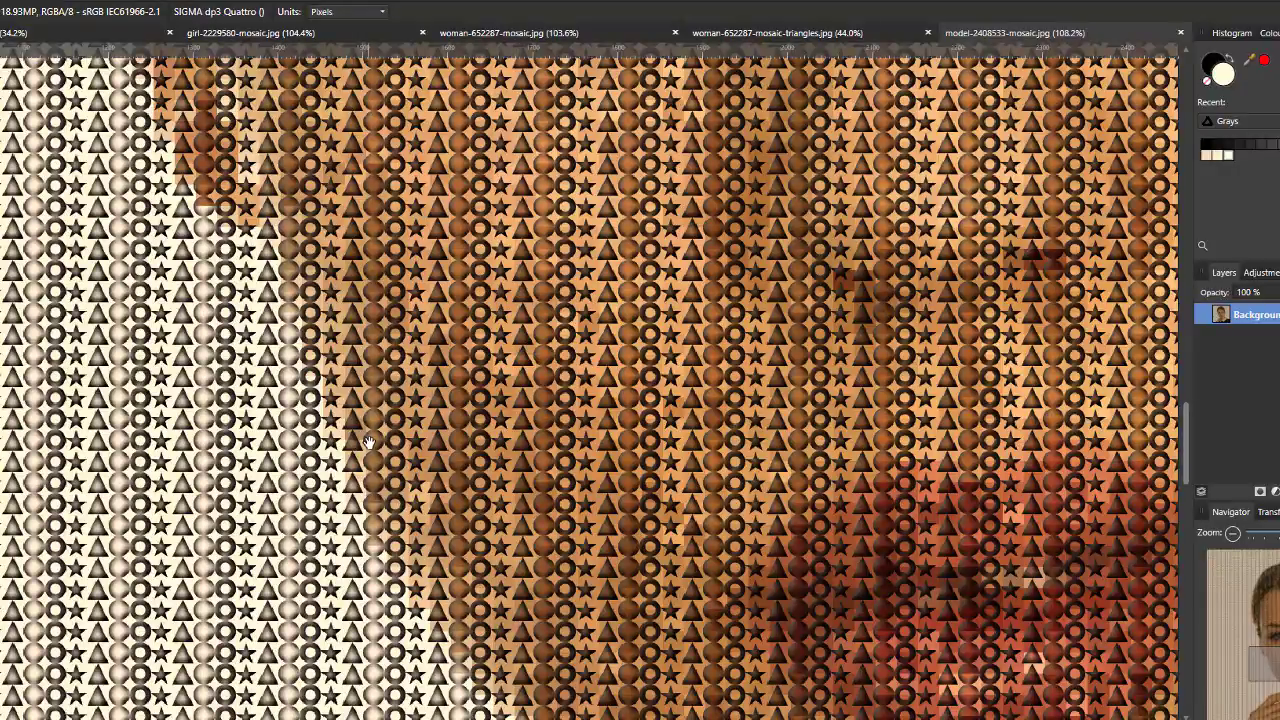
scroll(370, 447, "down", 2)
scroll(510, 390, "down", 6)
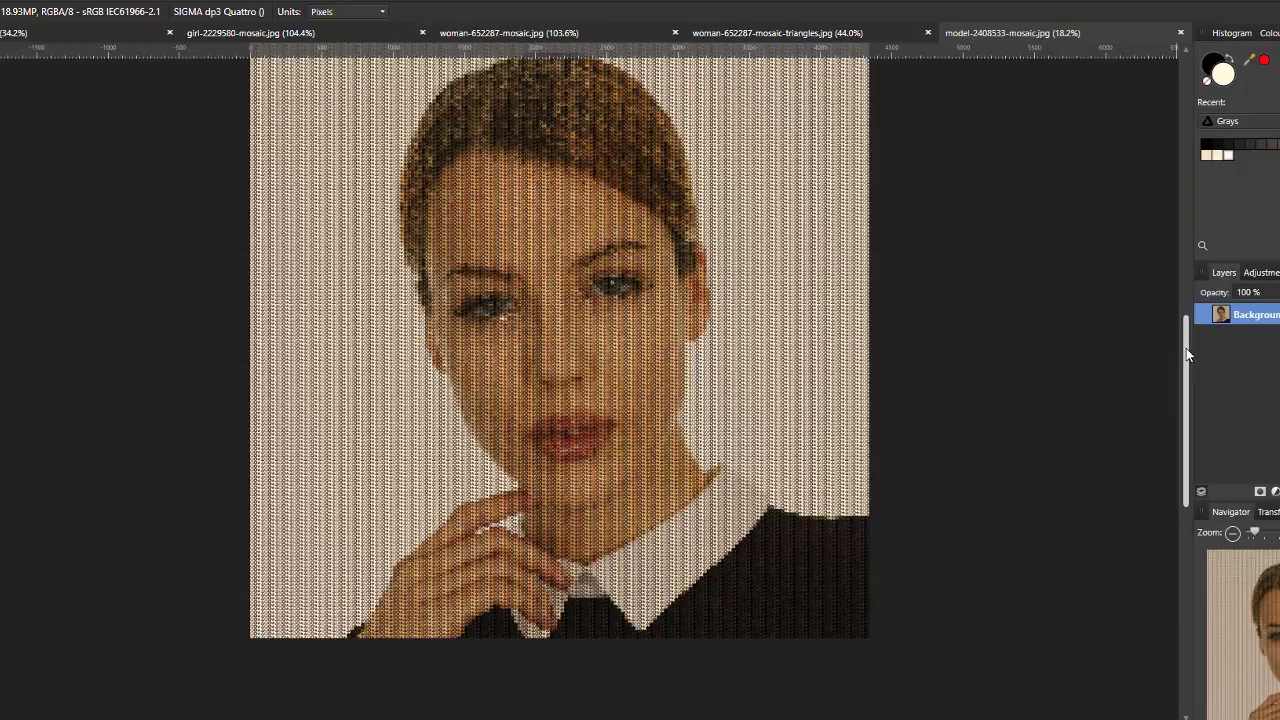
left_click_drag(1186, 348, 1186, 328)
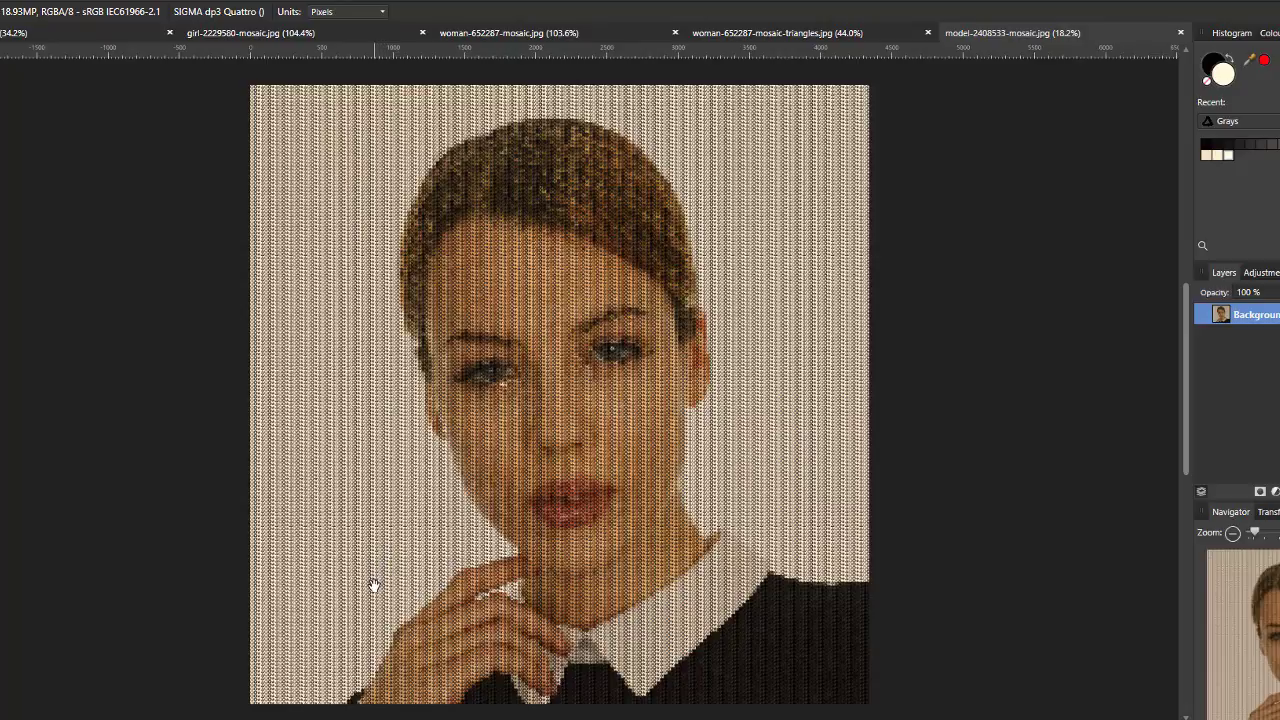
- Return to woman-652287-mosaic.jpg and view the whole portrait centred on the canvas
left_click(466, 38)
scroll(425, 348, "down", 5)
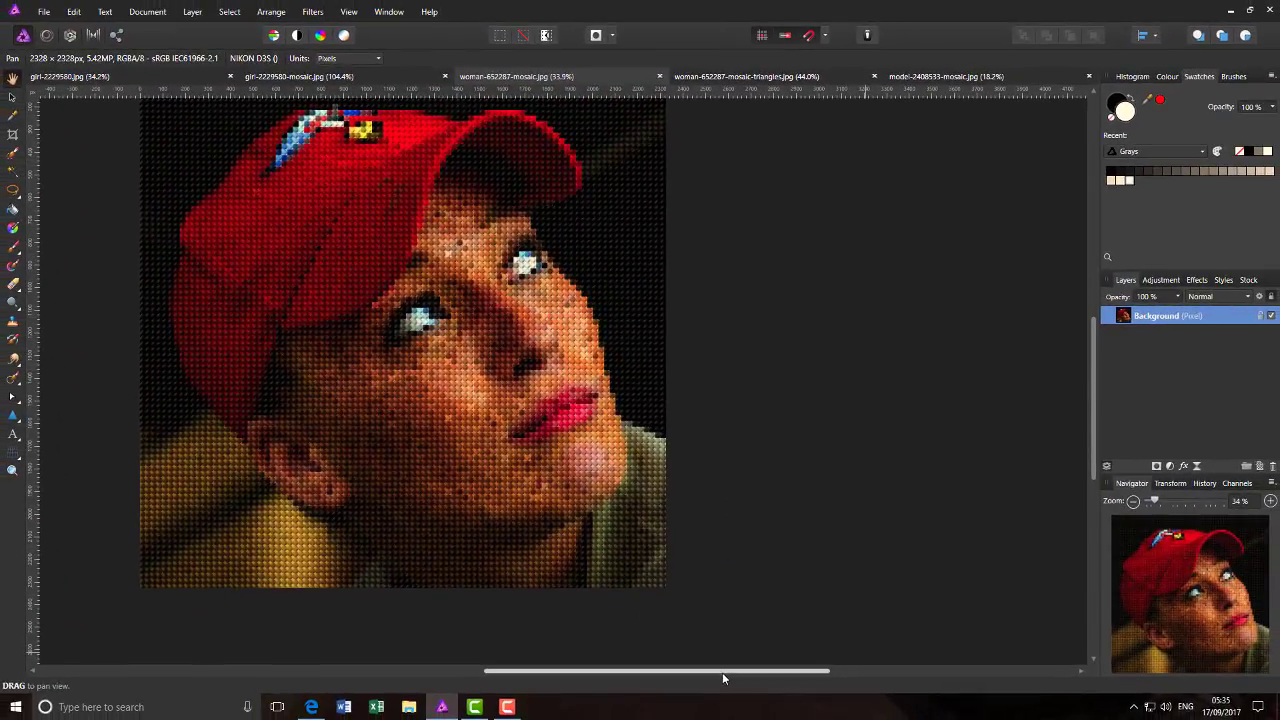
left_click_drag(722, 672, 659, 672)
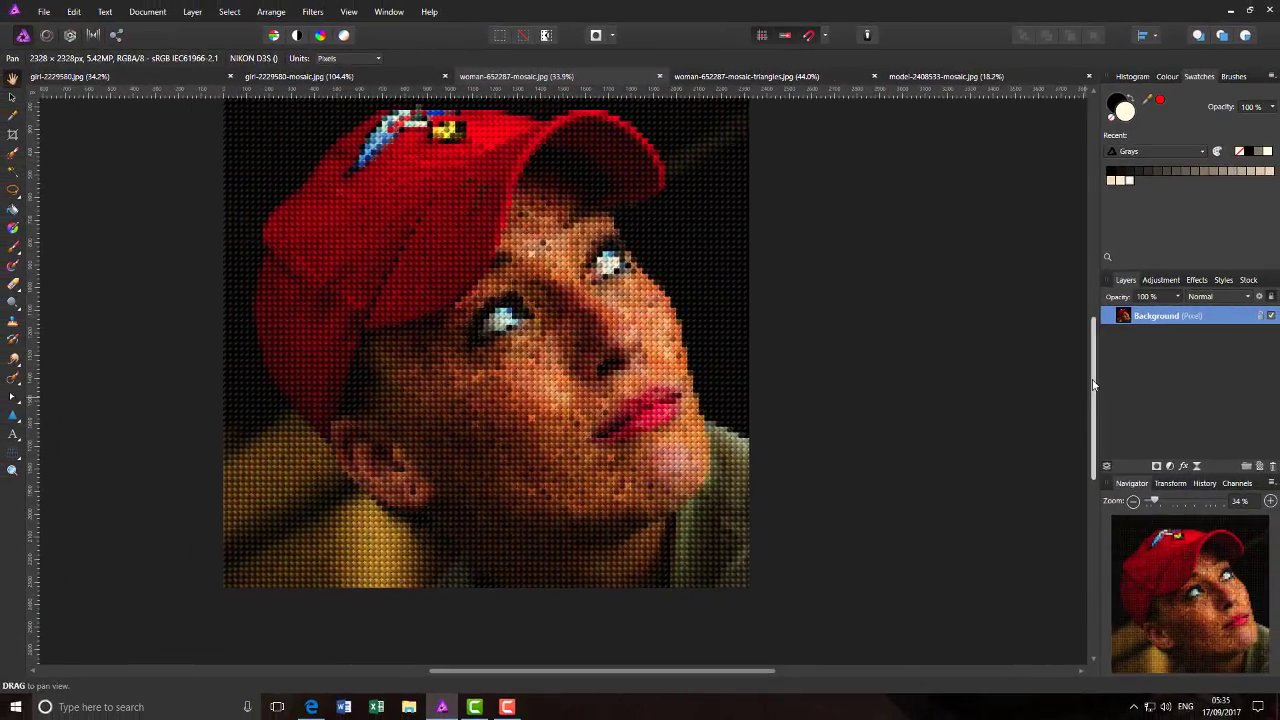
left_click_drag(1094, 384, 1094, 348)
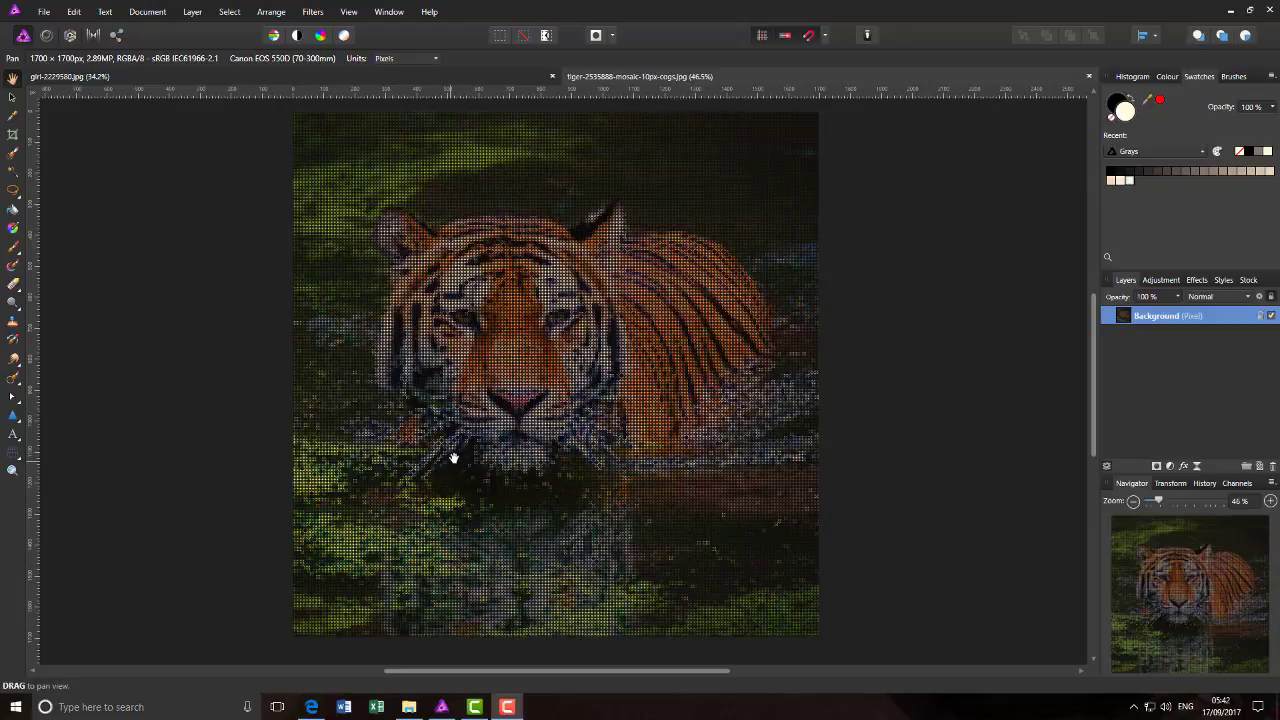
- Examine the cog-shaped tiles in tiger-2535888-mosaic-10px-cogs.jpg up close and close that document
scroll(489, 446, "up", 8)
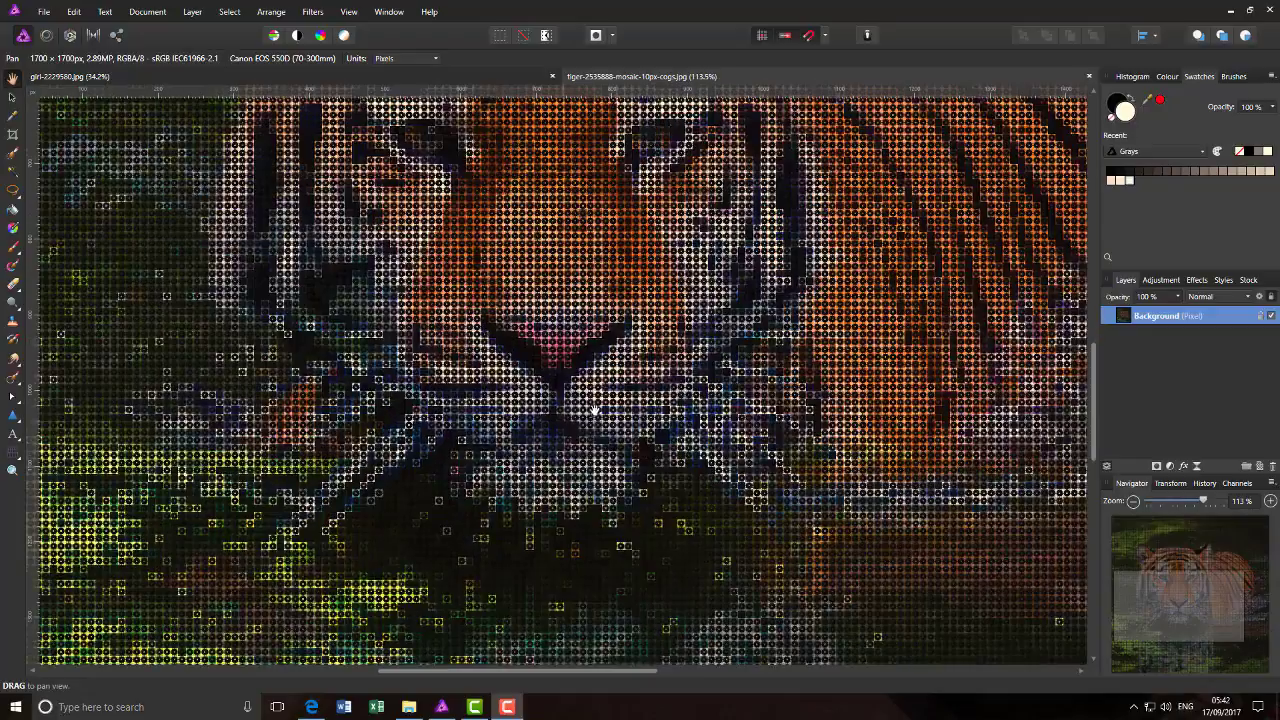
scroll(595, 410, "up", 1)
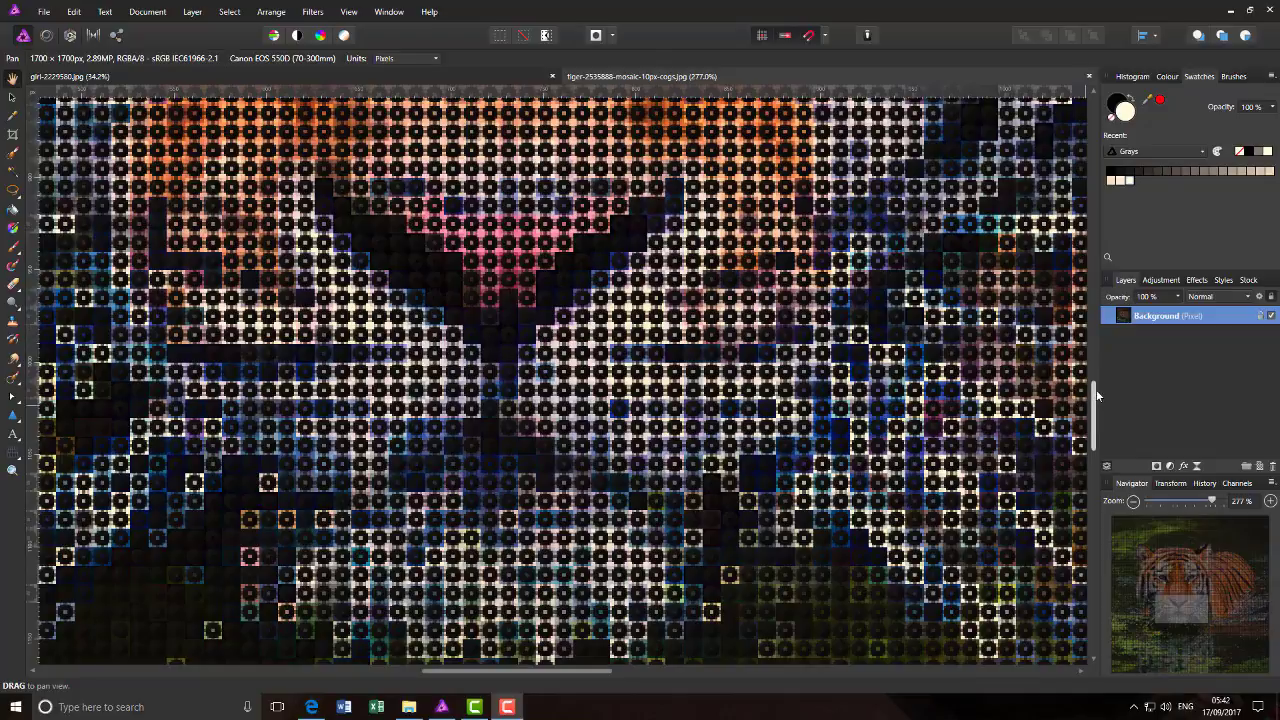
left_click_drag(1096, 395, 926, 304)
scroll(257, 381, "down", 2)
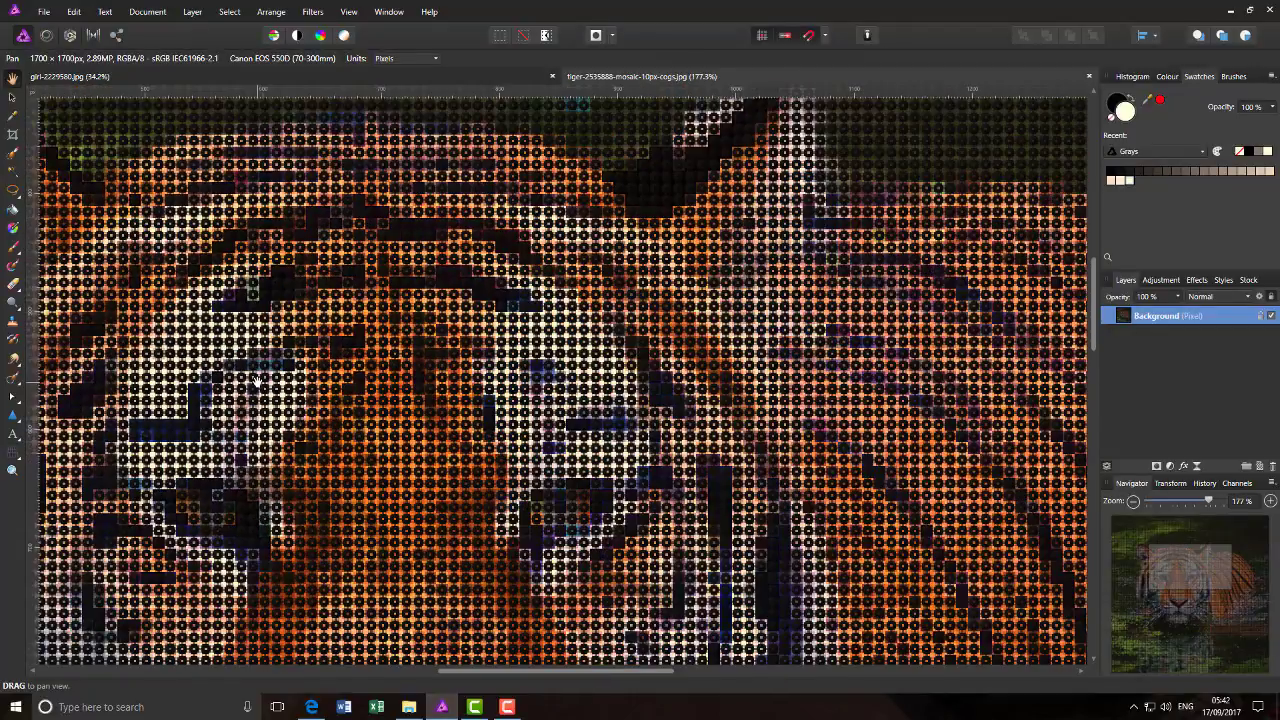
scroll(257, 381, "down", 1)
scroll(257, 381, "down", 1)
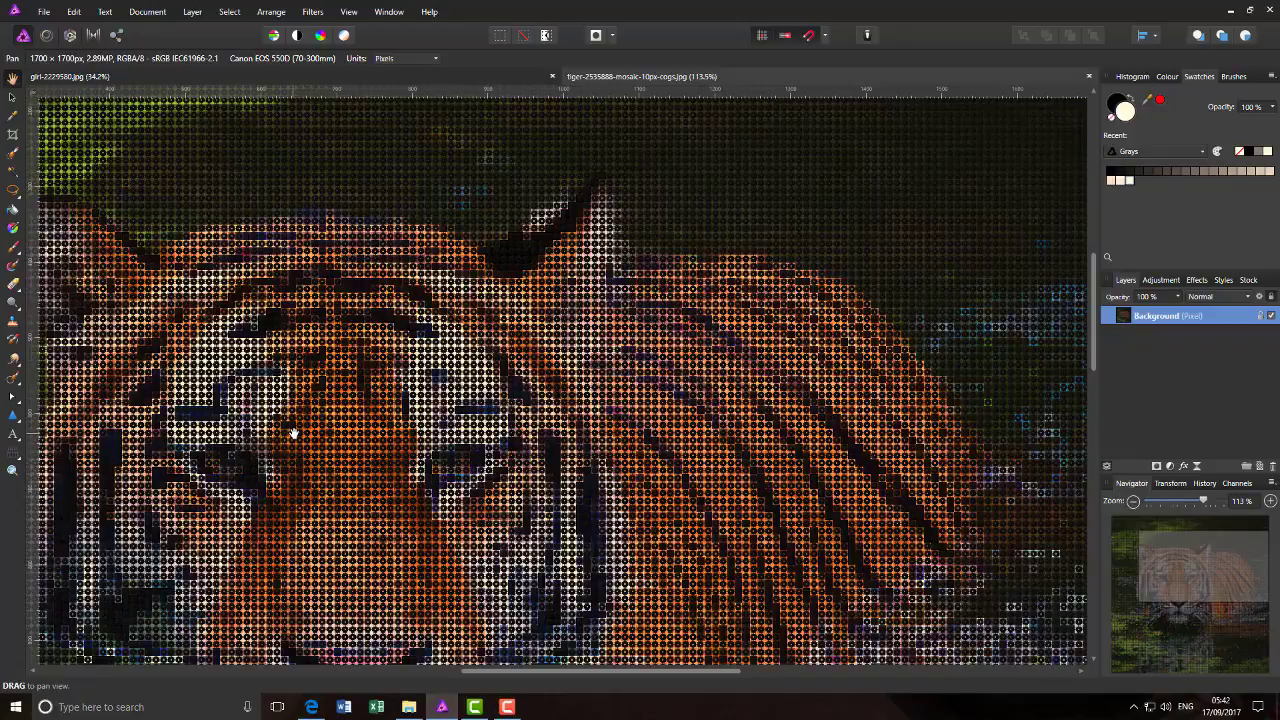
scroll(293, 433, "down", 4)
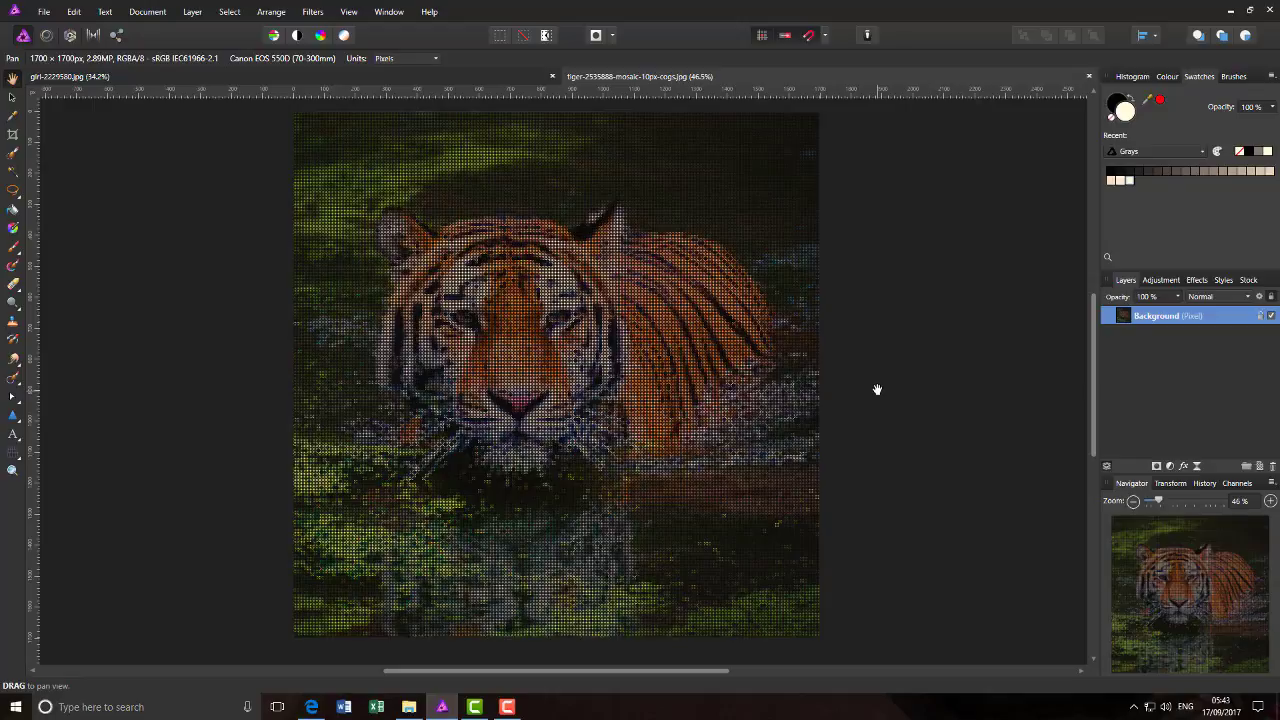
left_click(1090, 77)
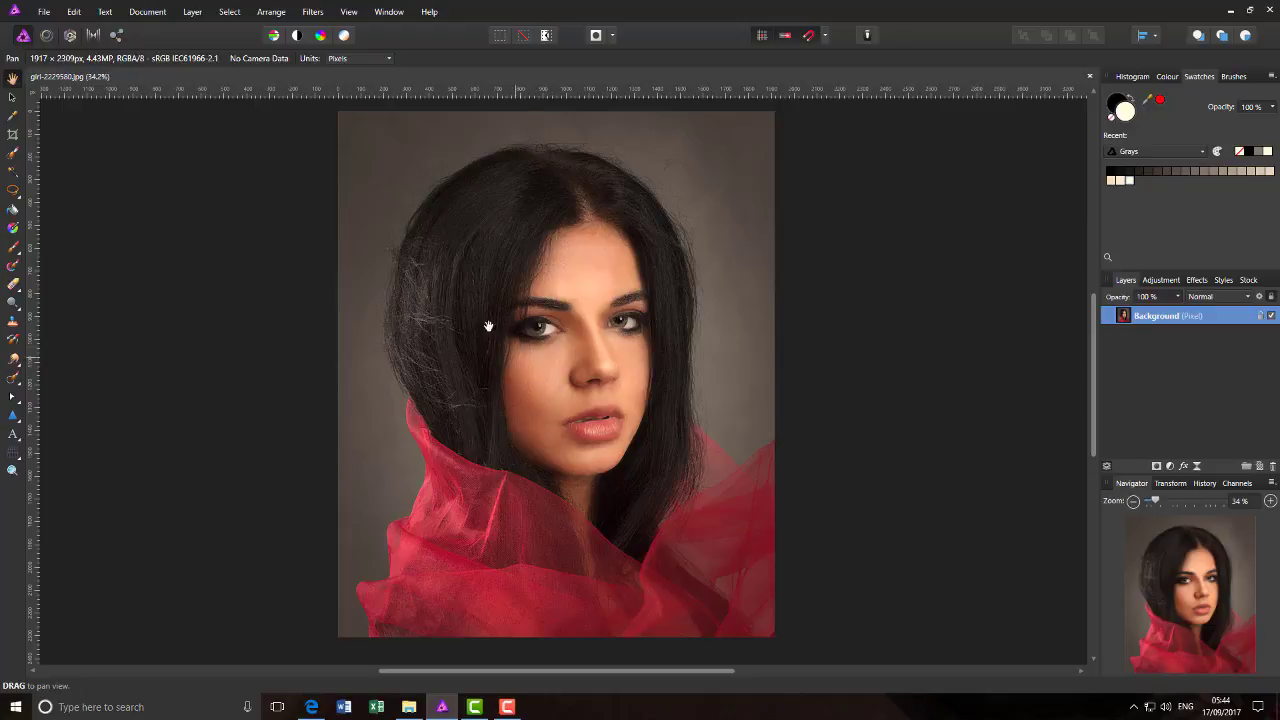
- Crop the girl photo to a square with a custom ratio of 1000 x 1000, moving the frame up to include all the hair
left_click(13, 135)
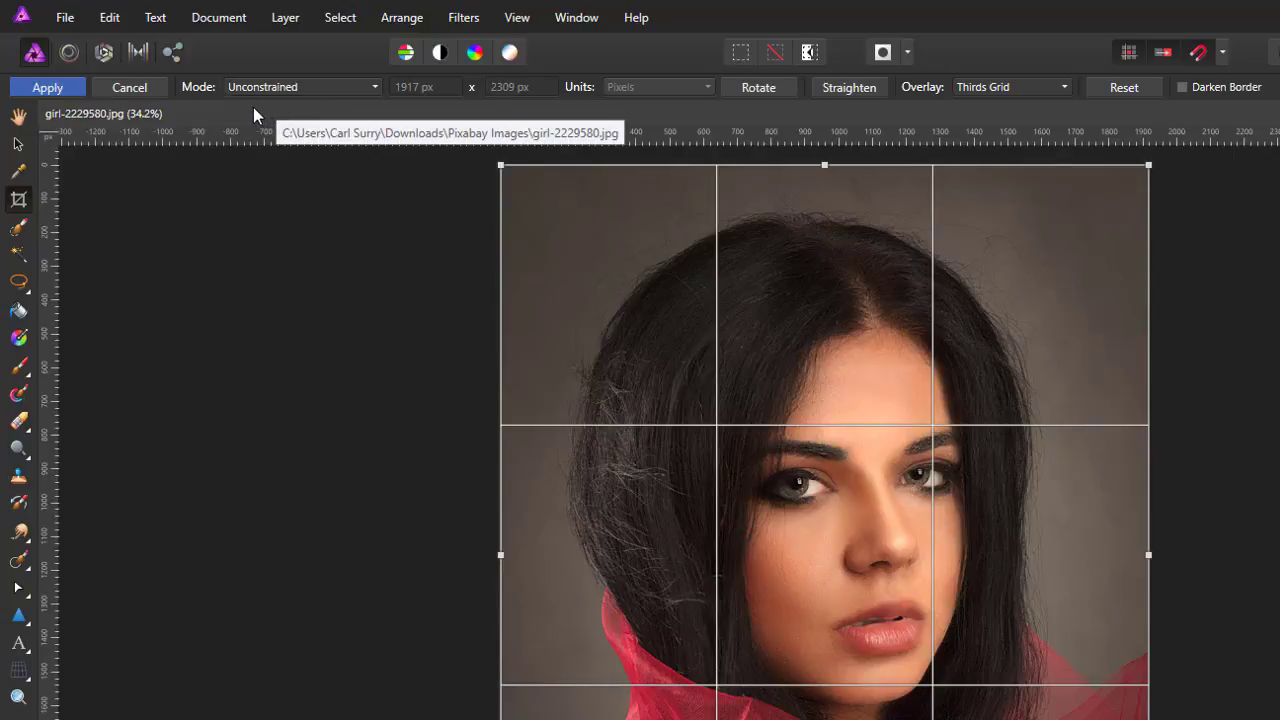
left_click(376, 89)
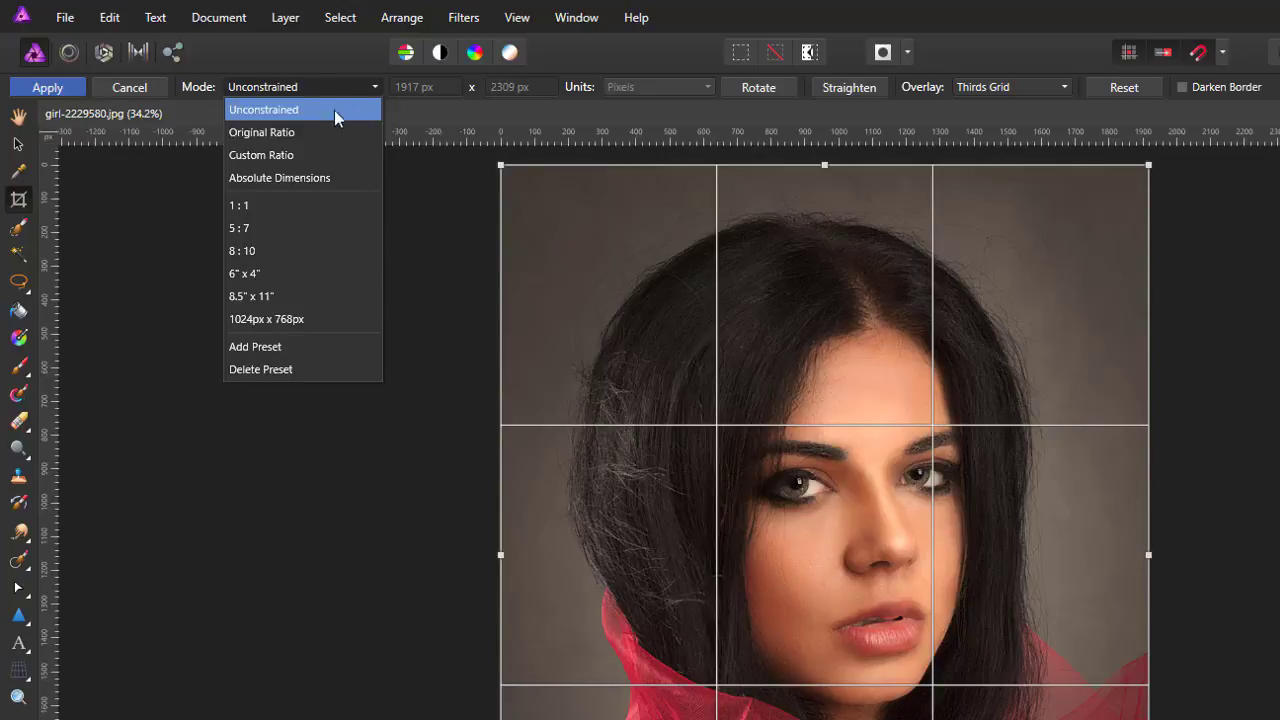
left_click(266, 155)
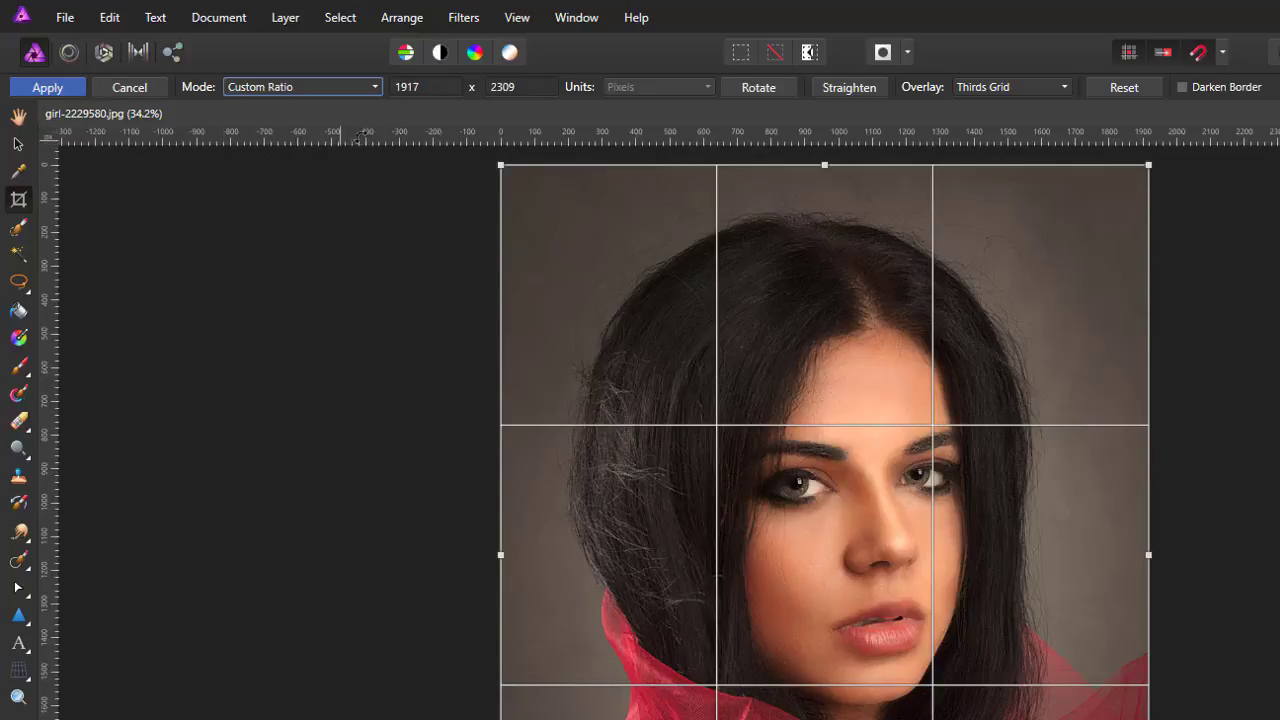
left_click(420, 87)
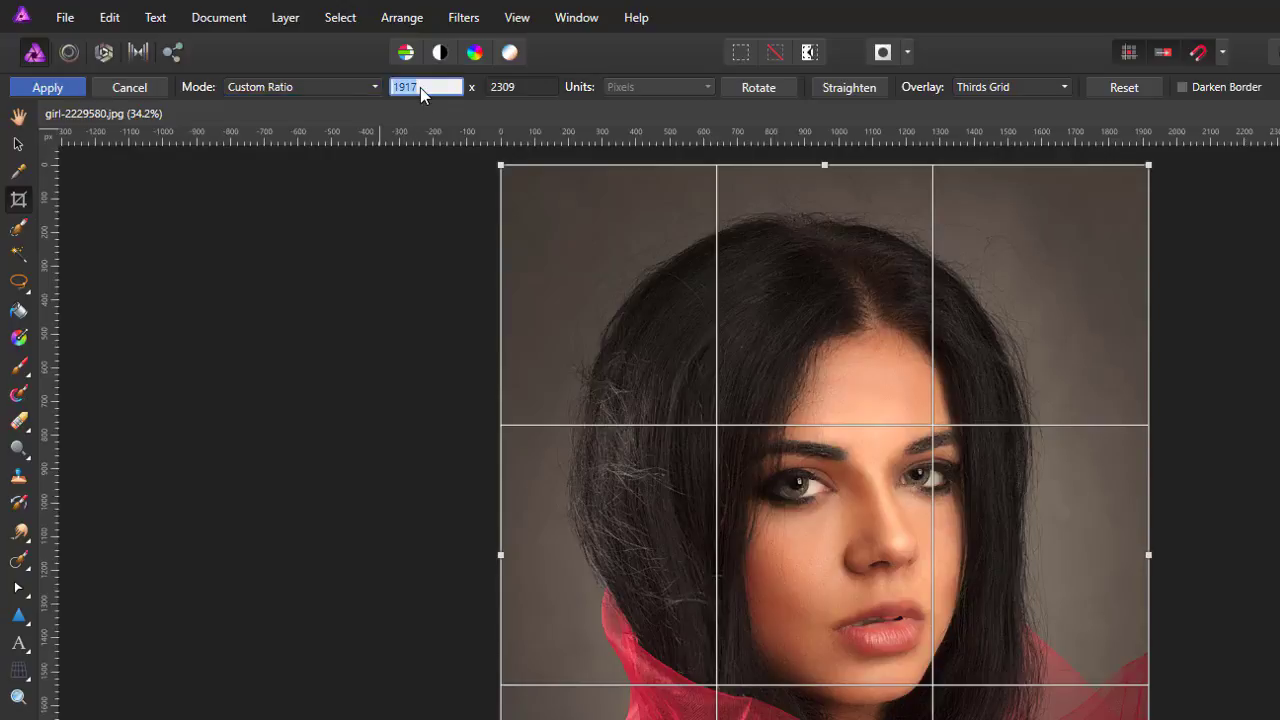
type("1000")
left_click(508, 87)
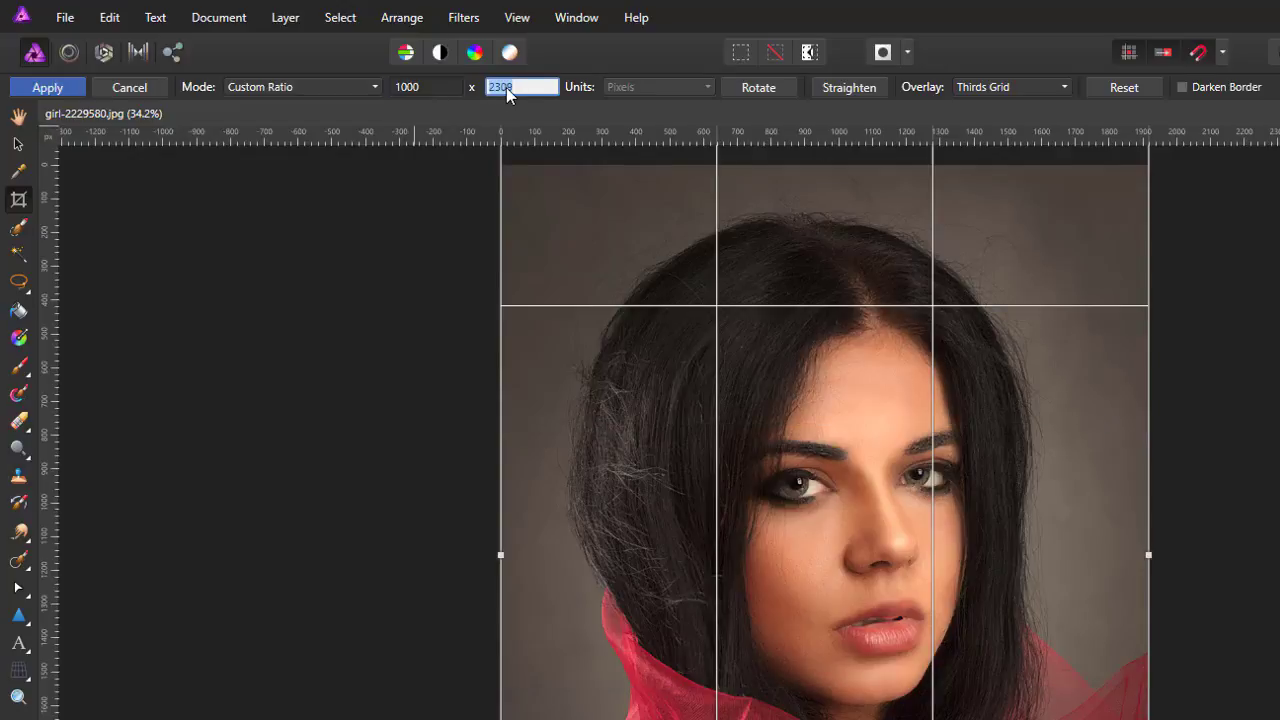
type("1000")
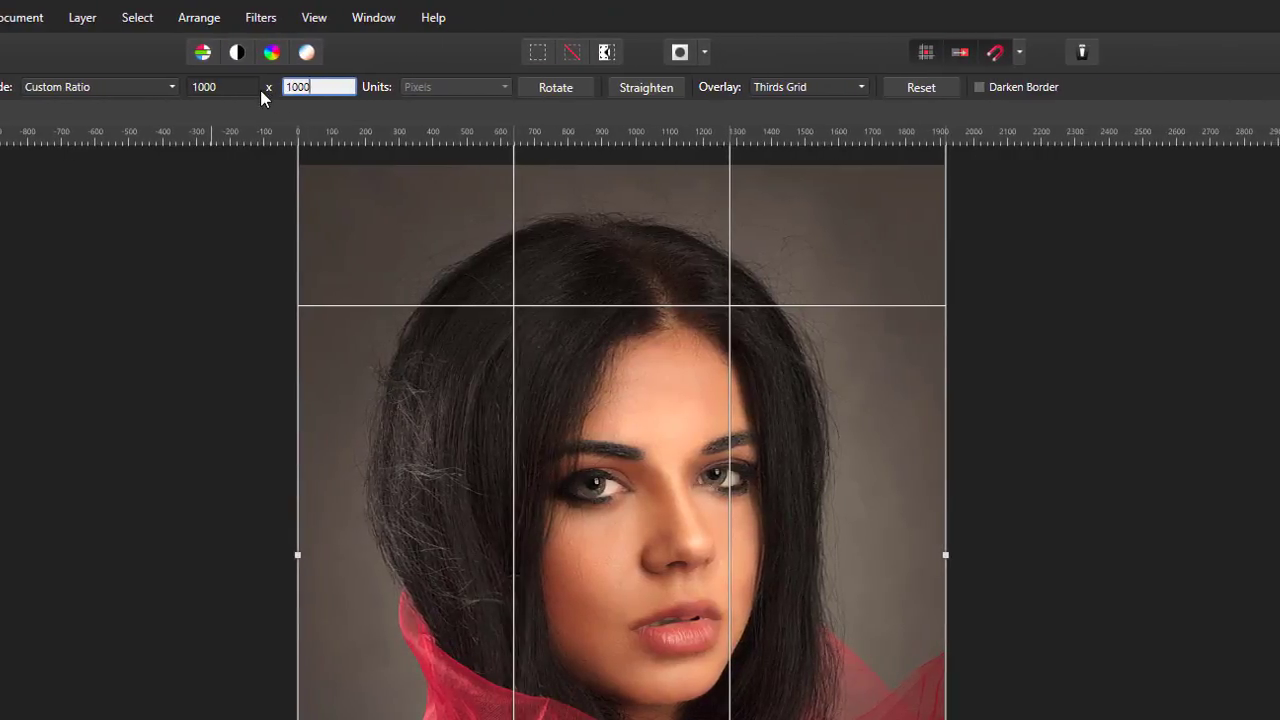
key("Return")
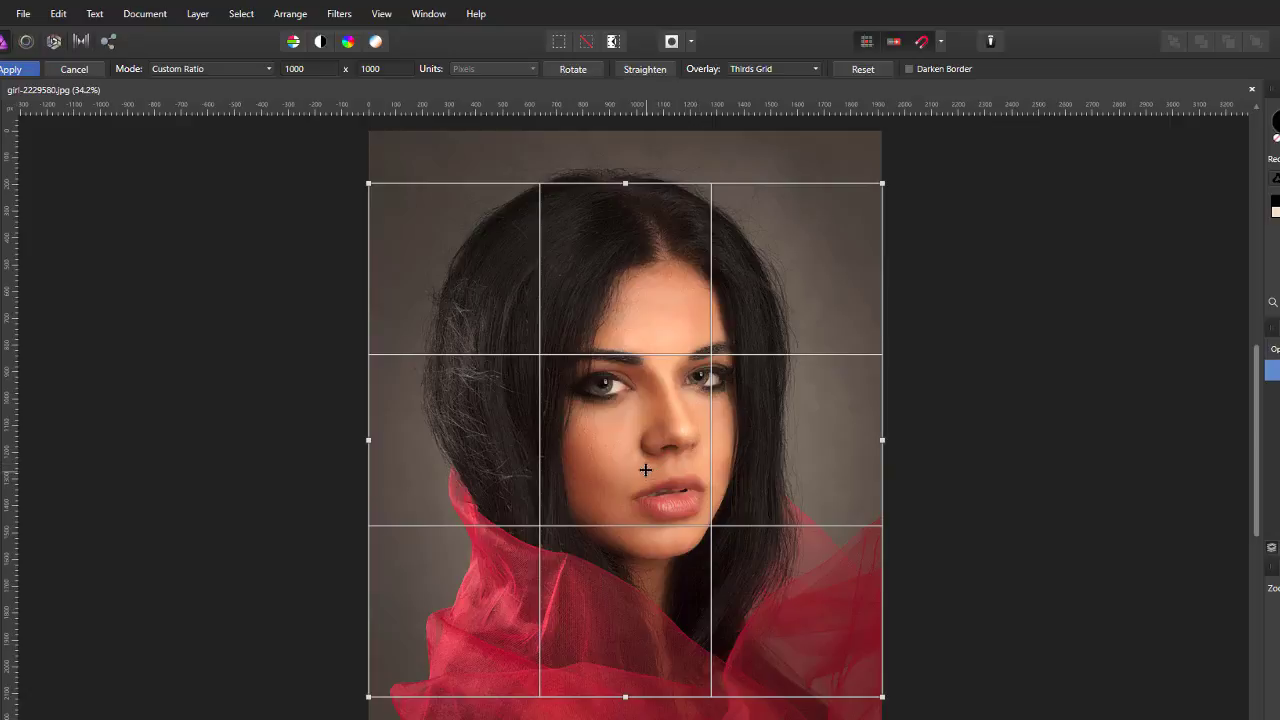
left_click_drag(645, 462, 641, 433)
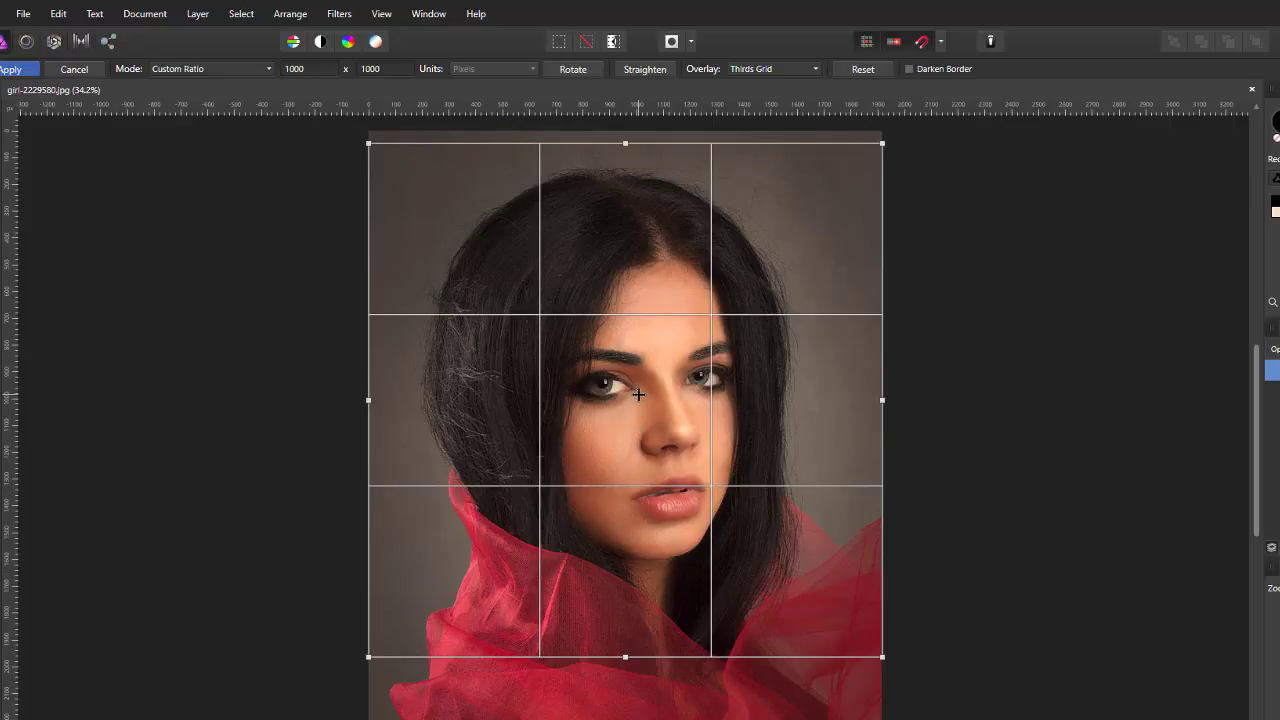
key("Return")
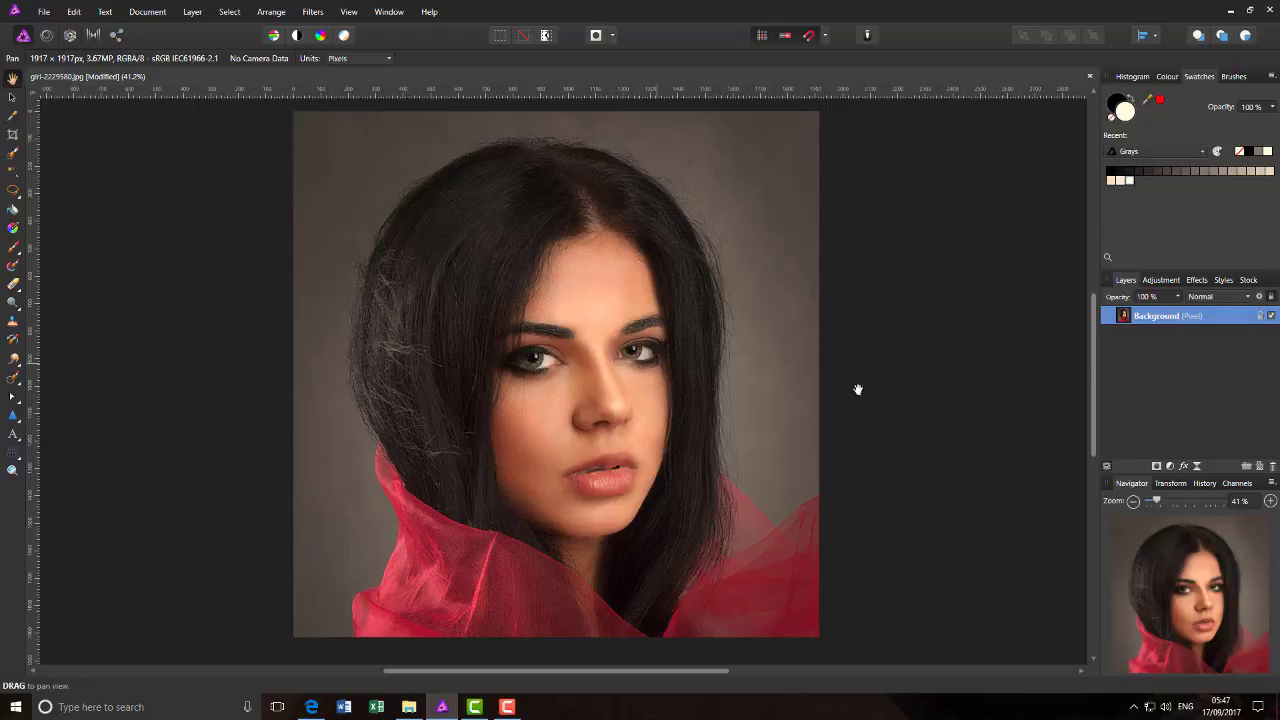
- Duplicate the Background layer of the girl photo and hide the locked original beneath it
right_click(1205, 318)
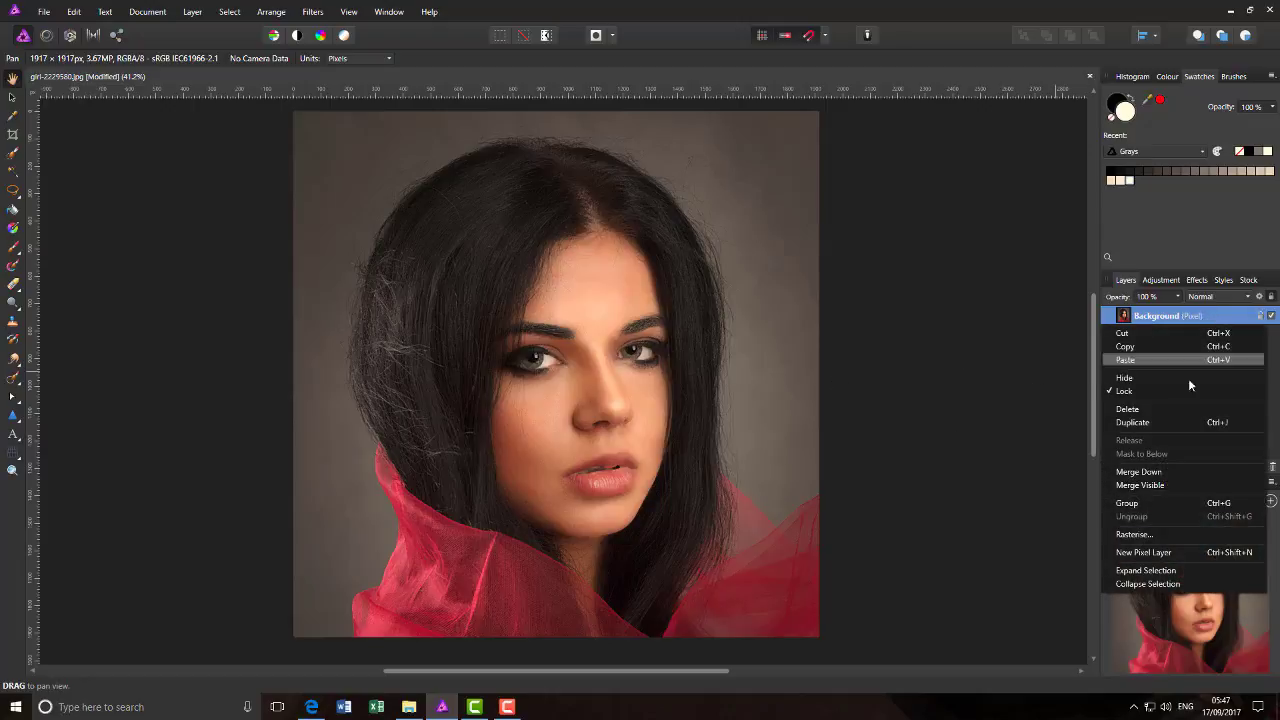
left_click(1136, 424)
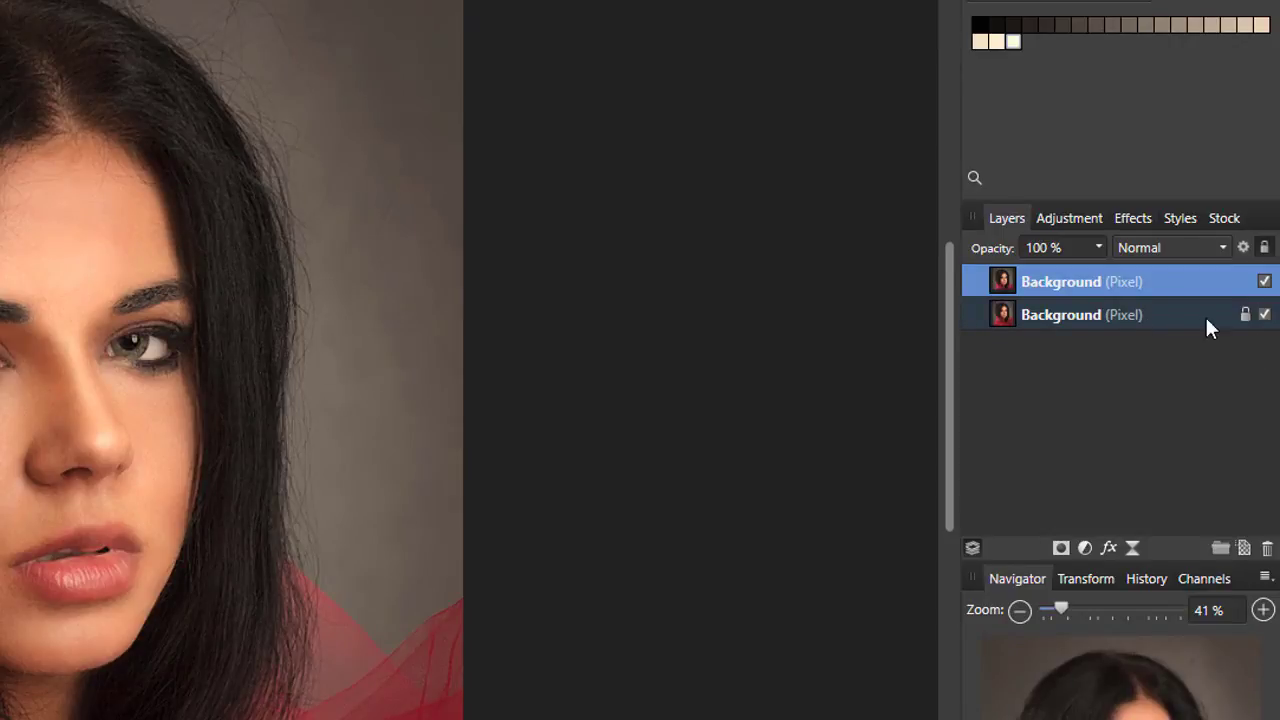
left_click(1264, 316)
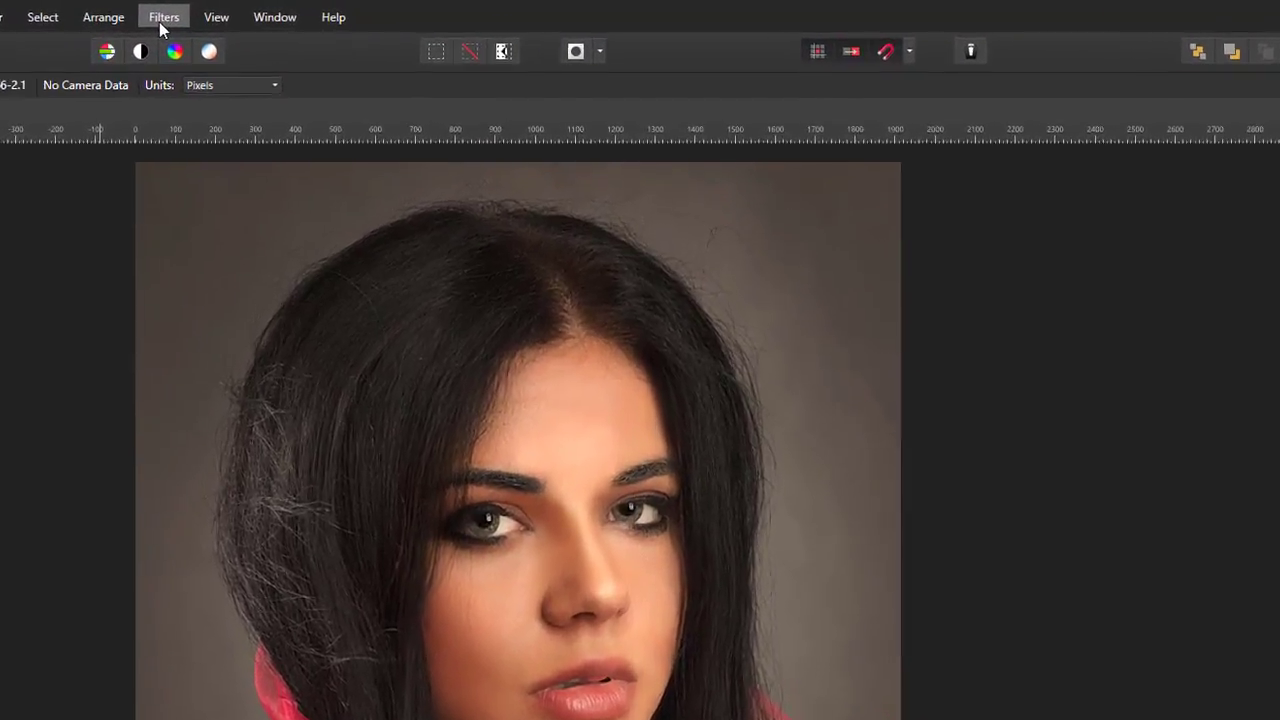
- Start the Pixelate distortion filter on the duplicated layer and set its Quantisation to 20
left_click(286, 17)
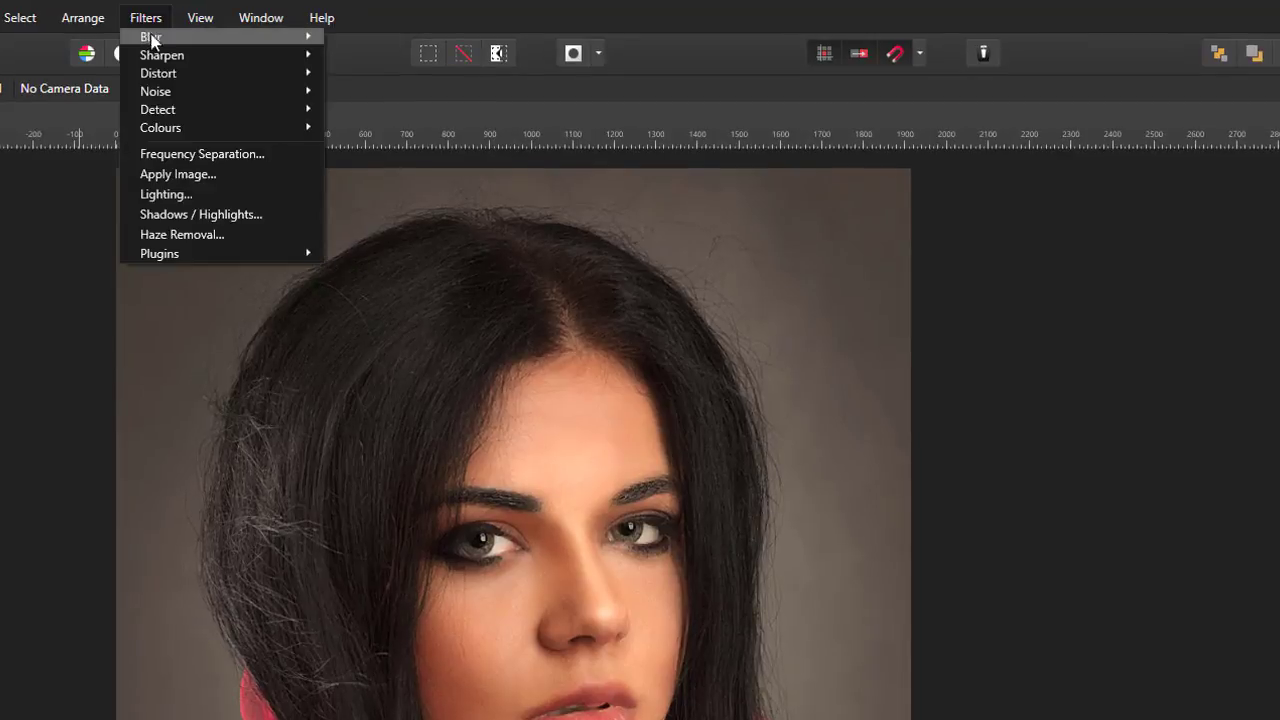
mouse_move(282, 76)
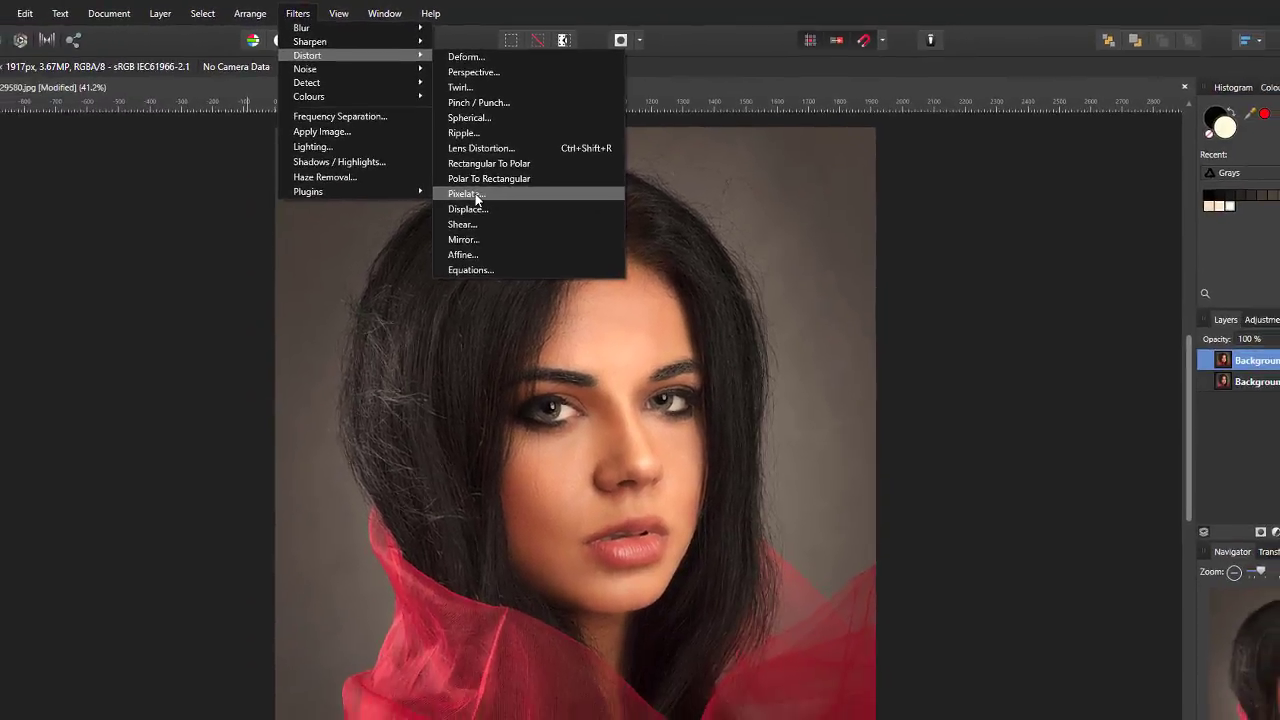
left_click(384, 256)
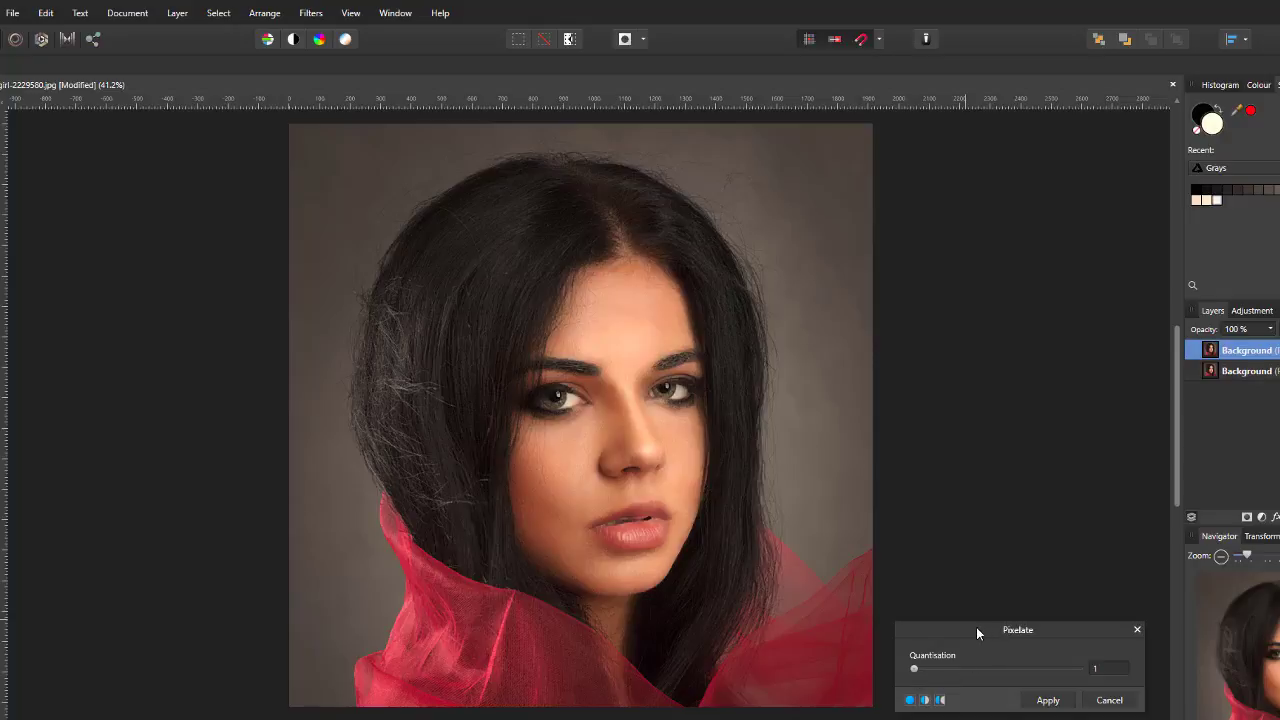
left_click_drag(977, 632, 958, 416)
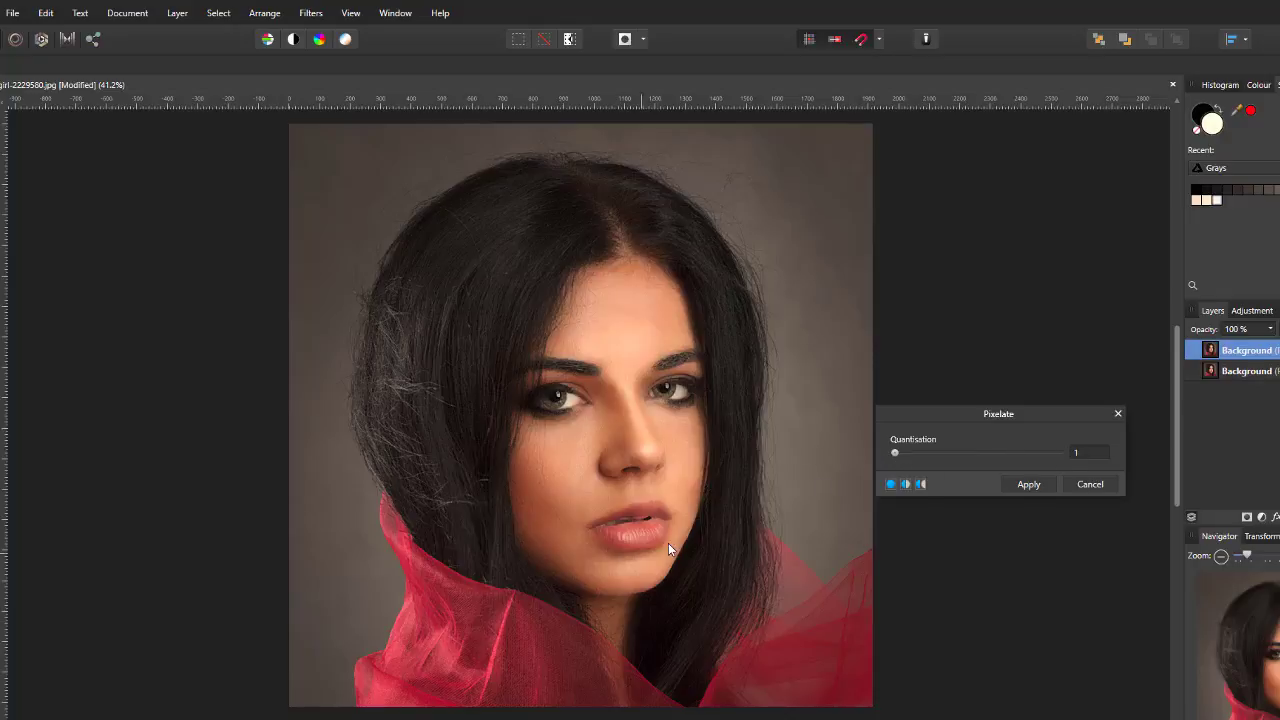
mouse_move(897, 455)
left_mouse_down()
mouse_move(1008, 453)
mouse_move(898, 458)
left_mouse_up()
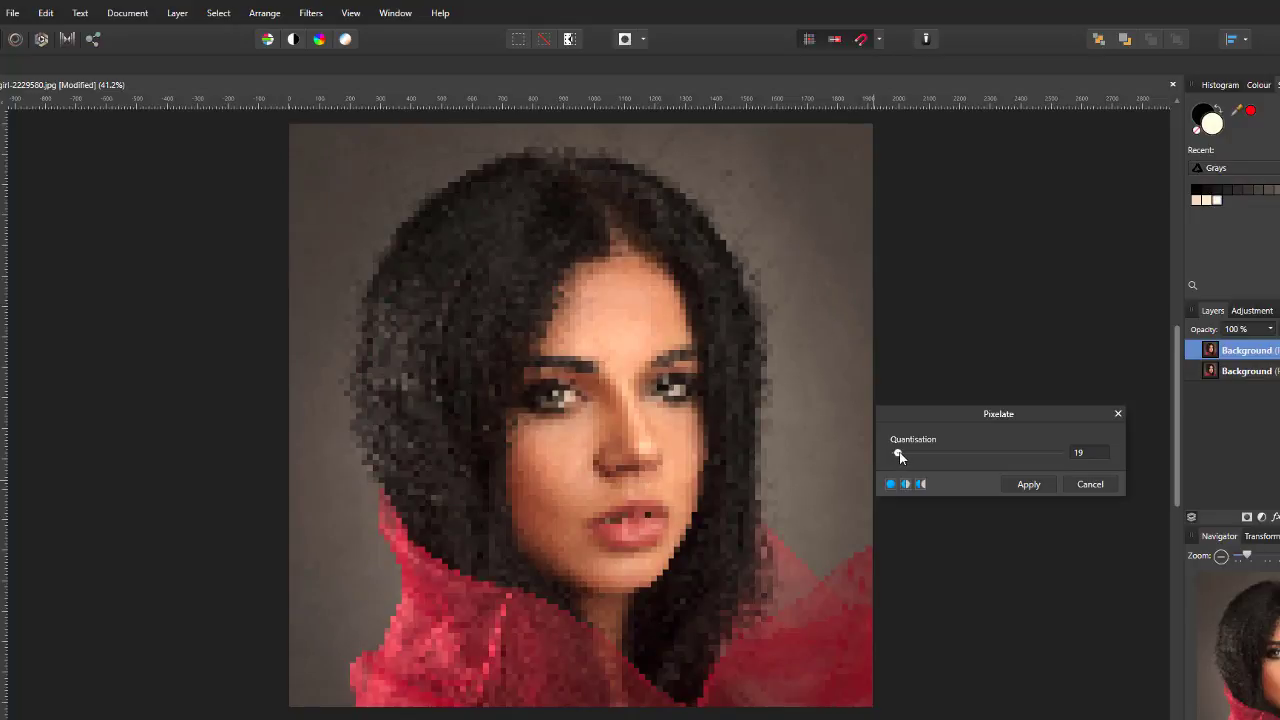
left_click_drag(900, 457, 898, 455)
left_click(1083, 457)
type("20")
key("Return")
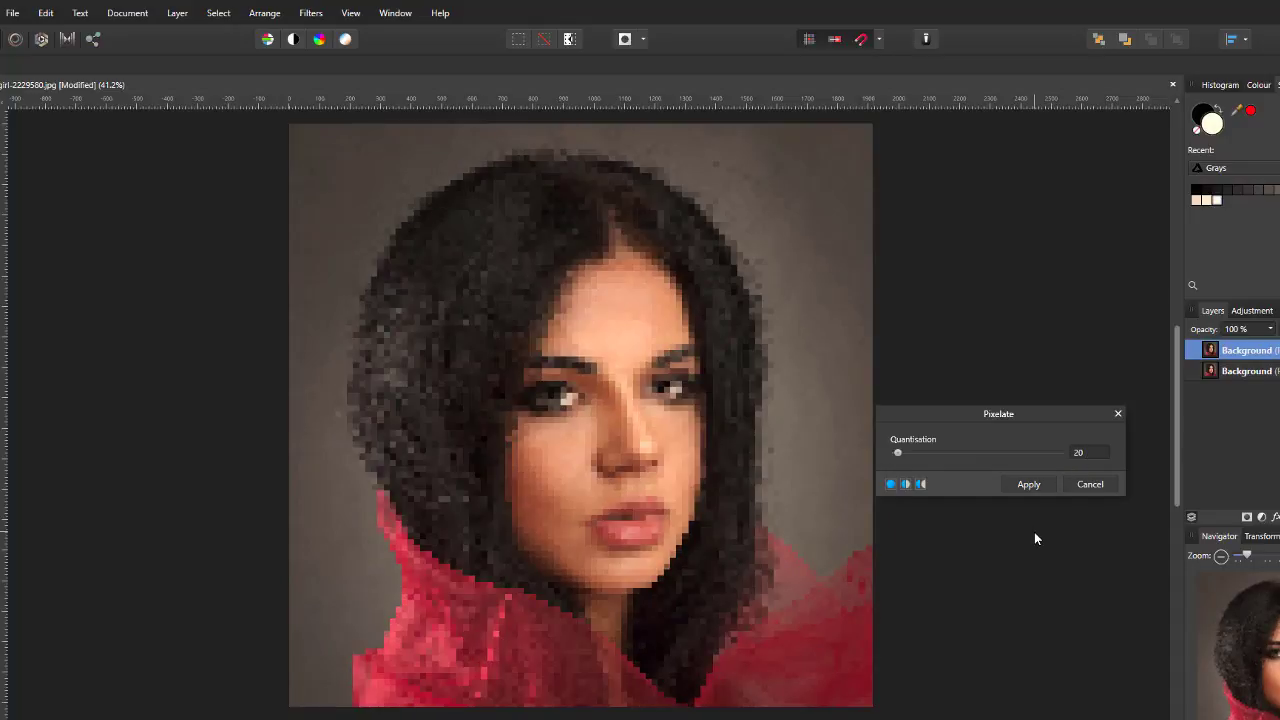
- Try a Quantisation of 25 for the Pixelate filter
left_click(1084, 455)
type("25")
key("Return")
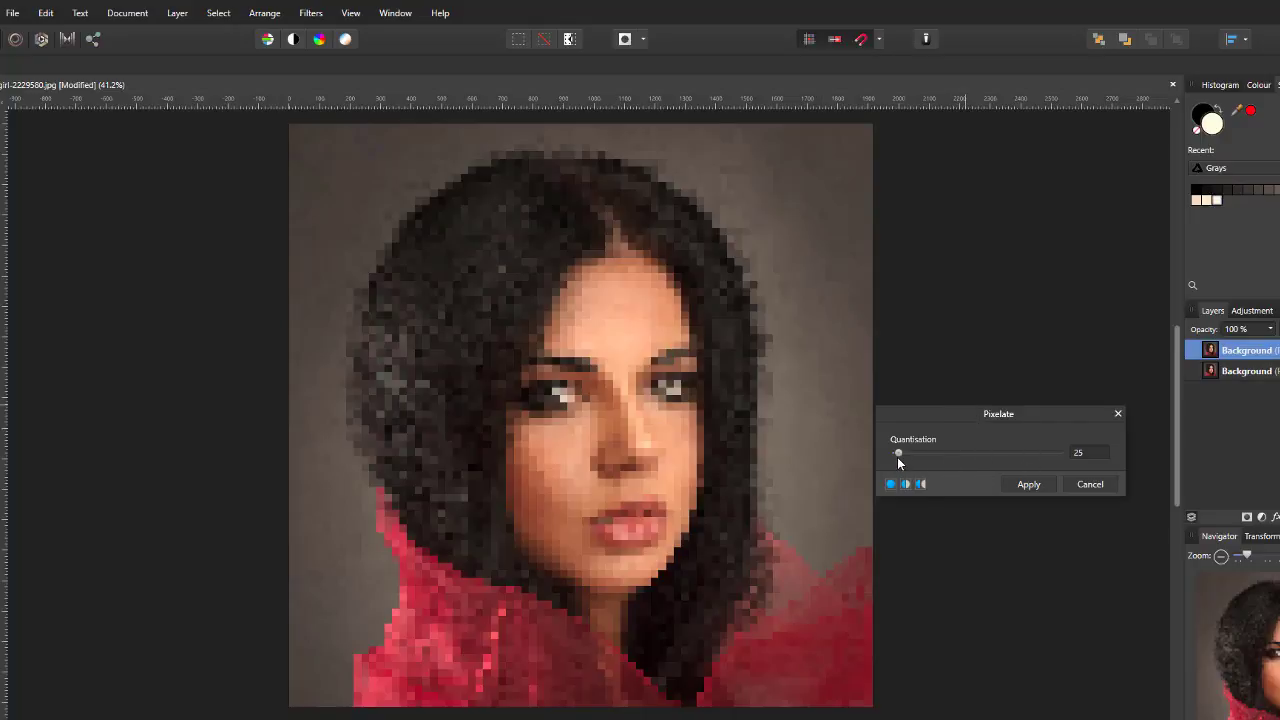
- Set the Pixelate Quantisation to 20 and apply the filter to the duplicated layer
left_click(1080, 455)
type("20")
key("Return")
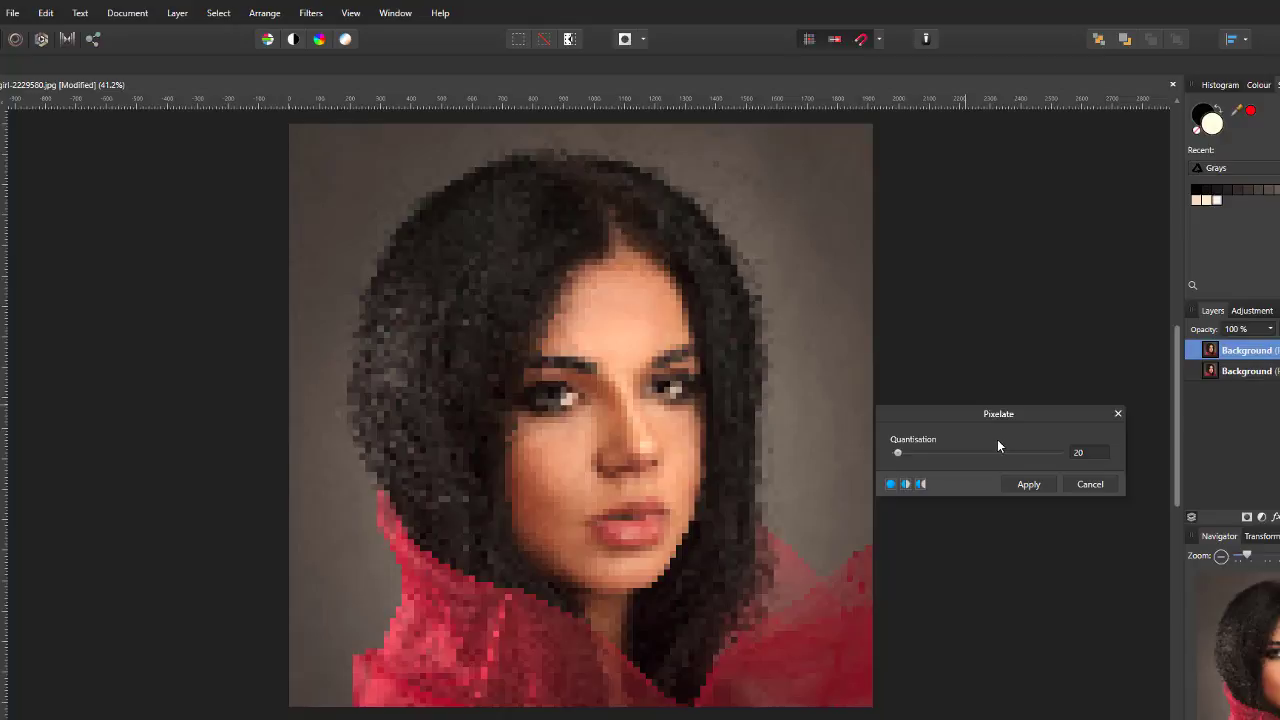
left_click(1029, 485)
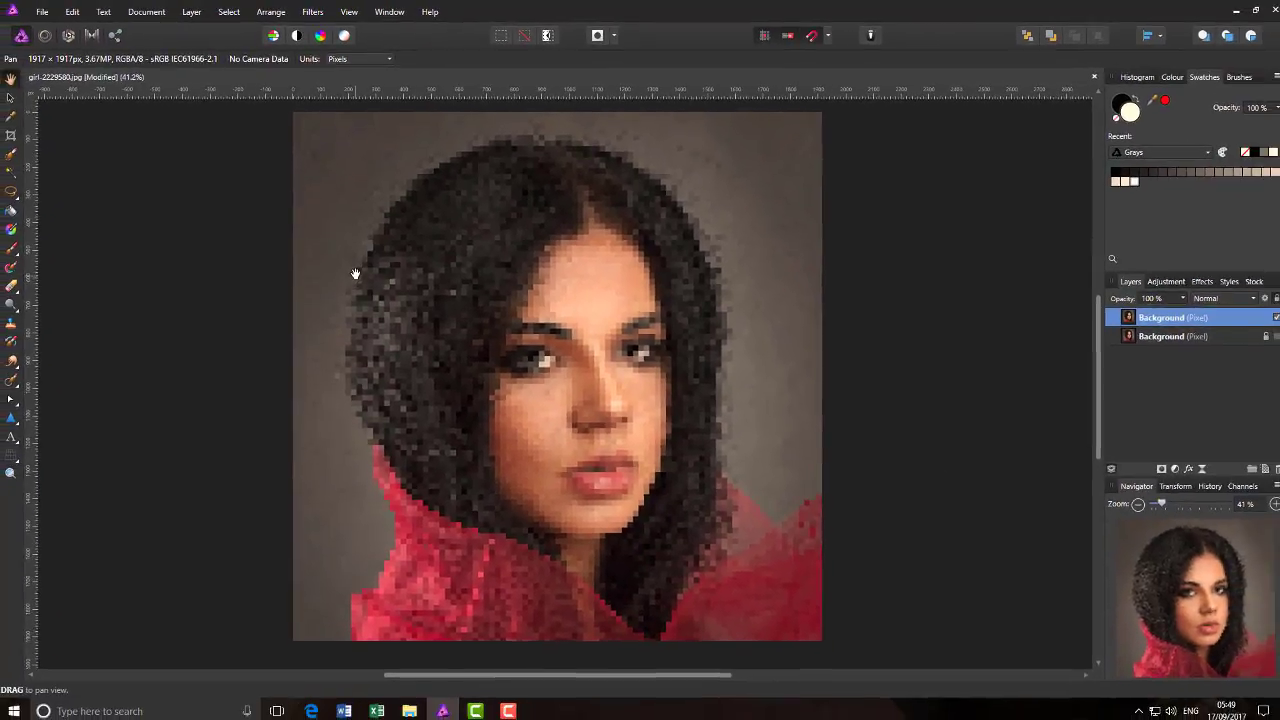
- Examine the pixelated squares in the hair and the photo's upper-left corner up close, then view the whole image
scroll(355, 273, "up", 10)
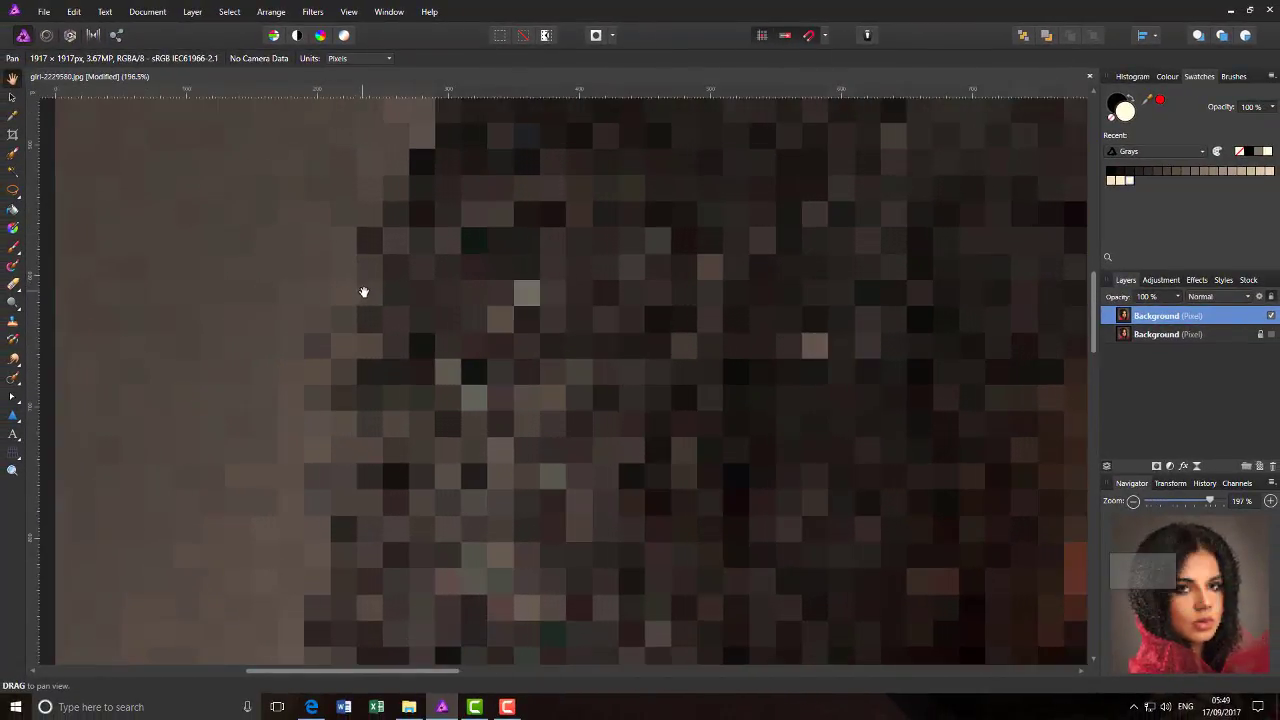
left_click_drag(1142, 563, 1124, 519)
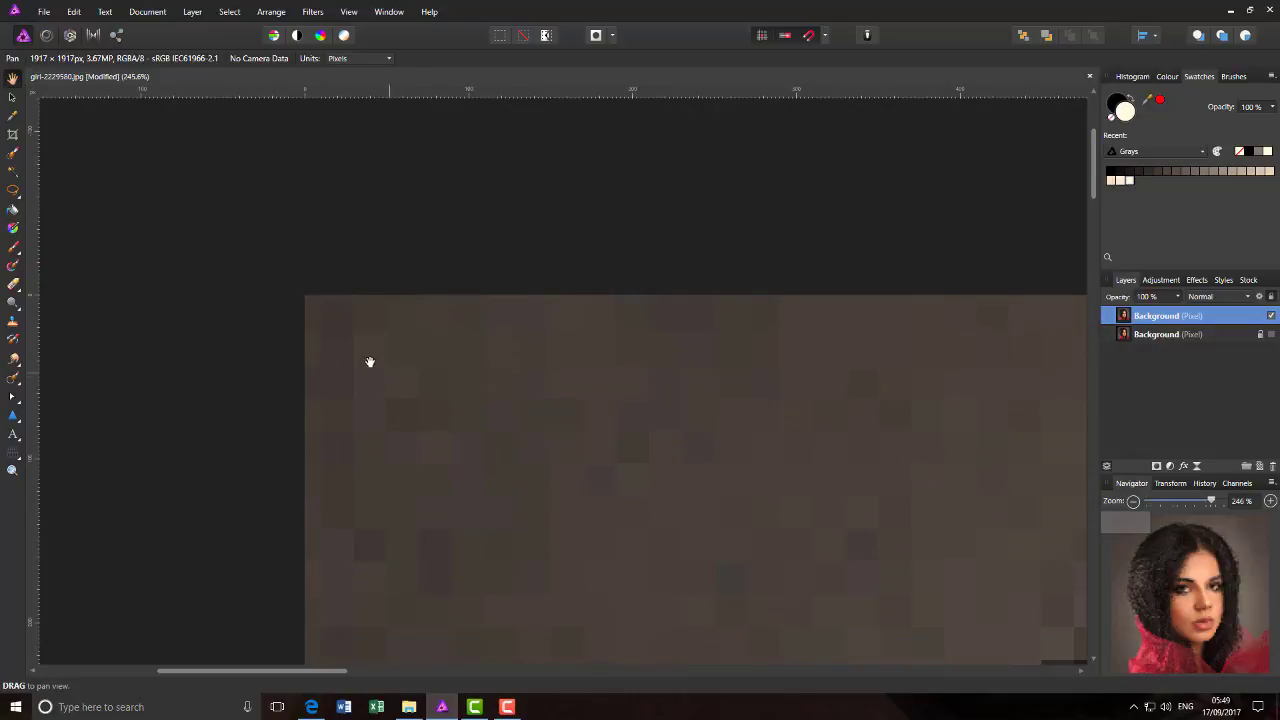
scroll(368, 360, "up", 2)
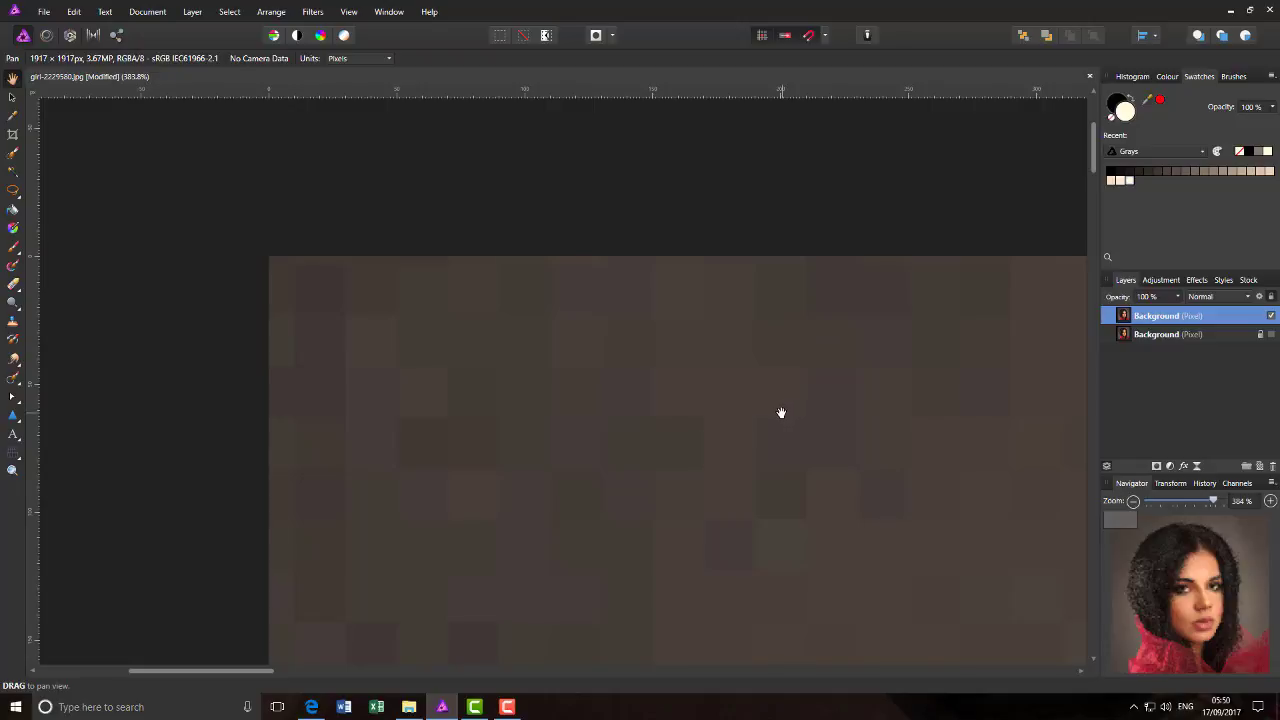
scroll(778, 412, "down", 4)
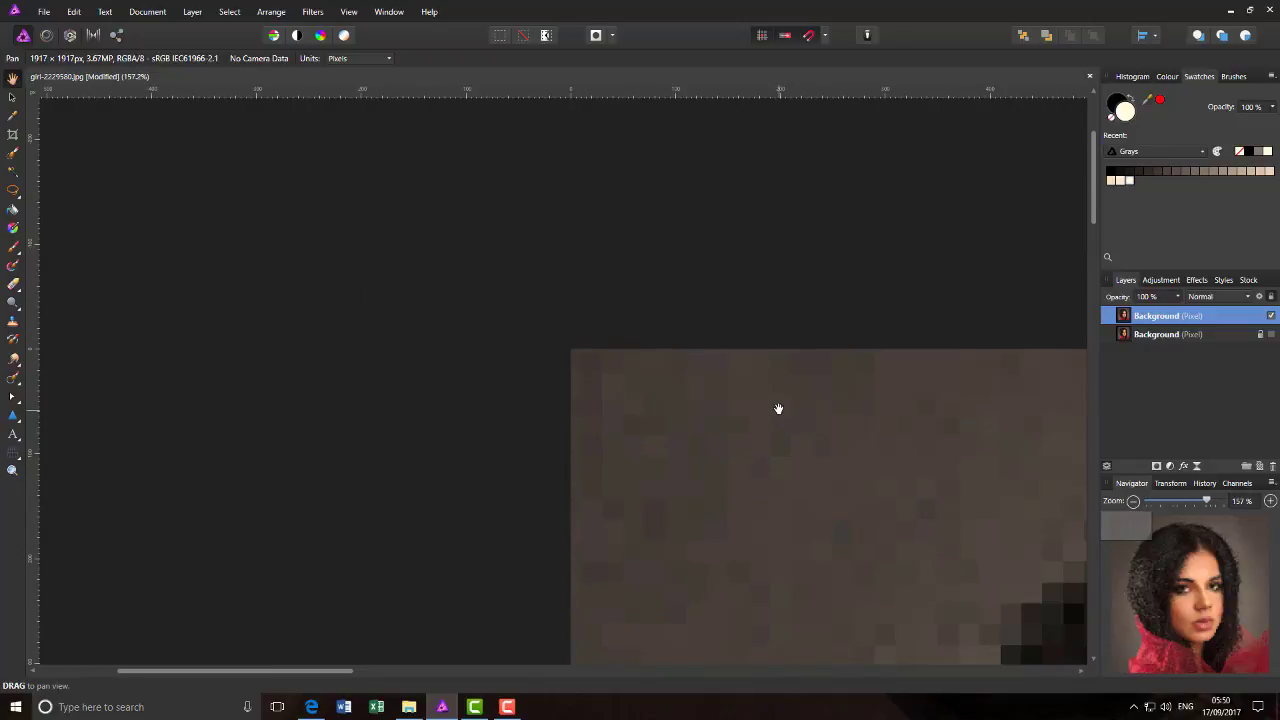
key("ctrl+0")
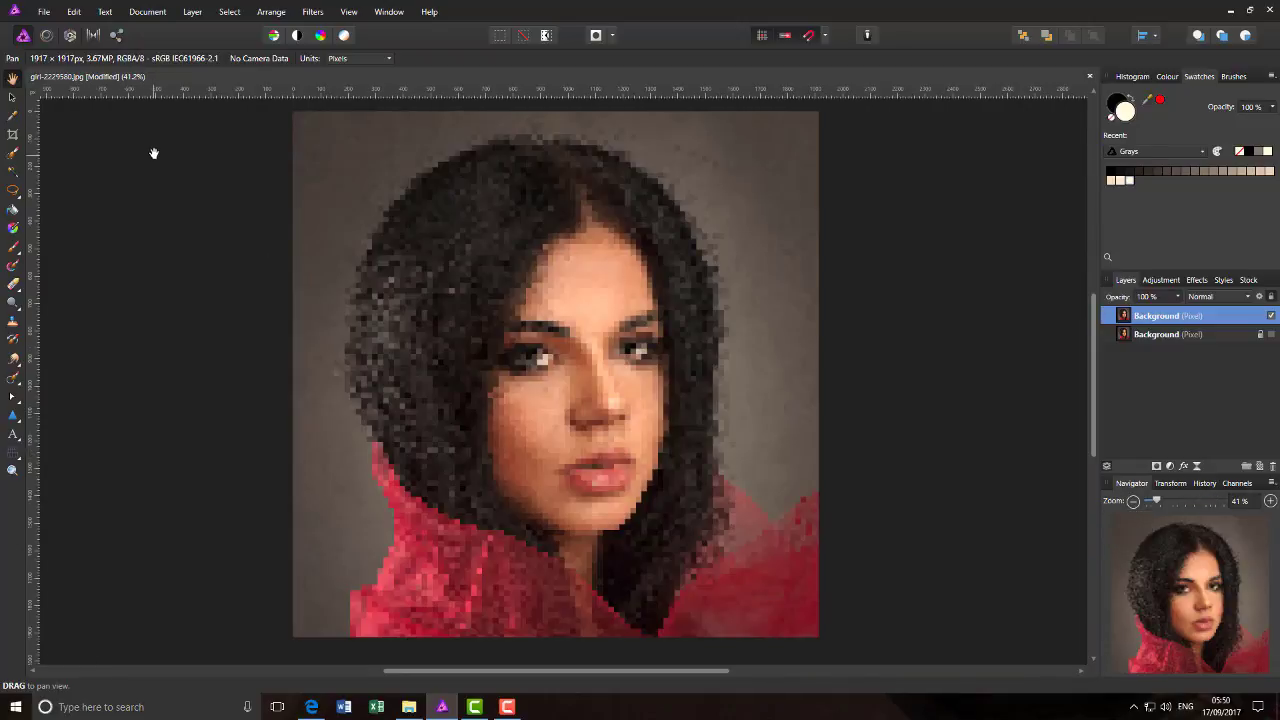
- Create a new 20 x 20 px document at 72 DPI with a transparent background
left_click(46, 13)
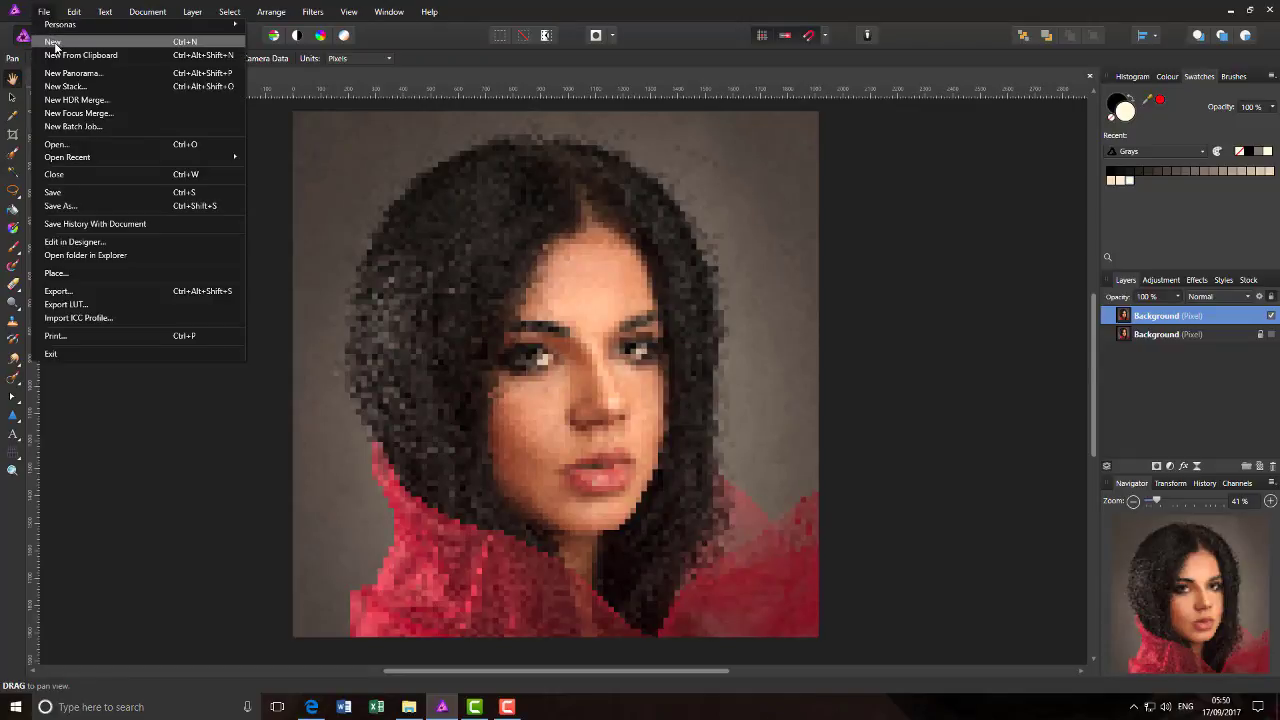
left_click(55, 42)
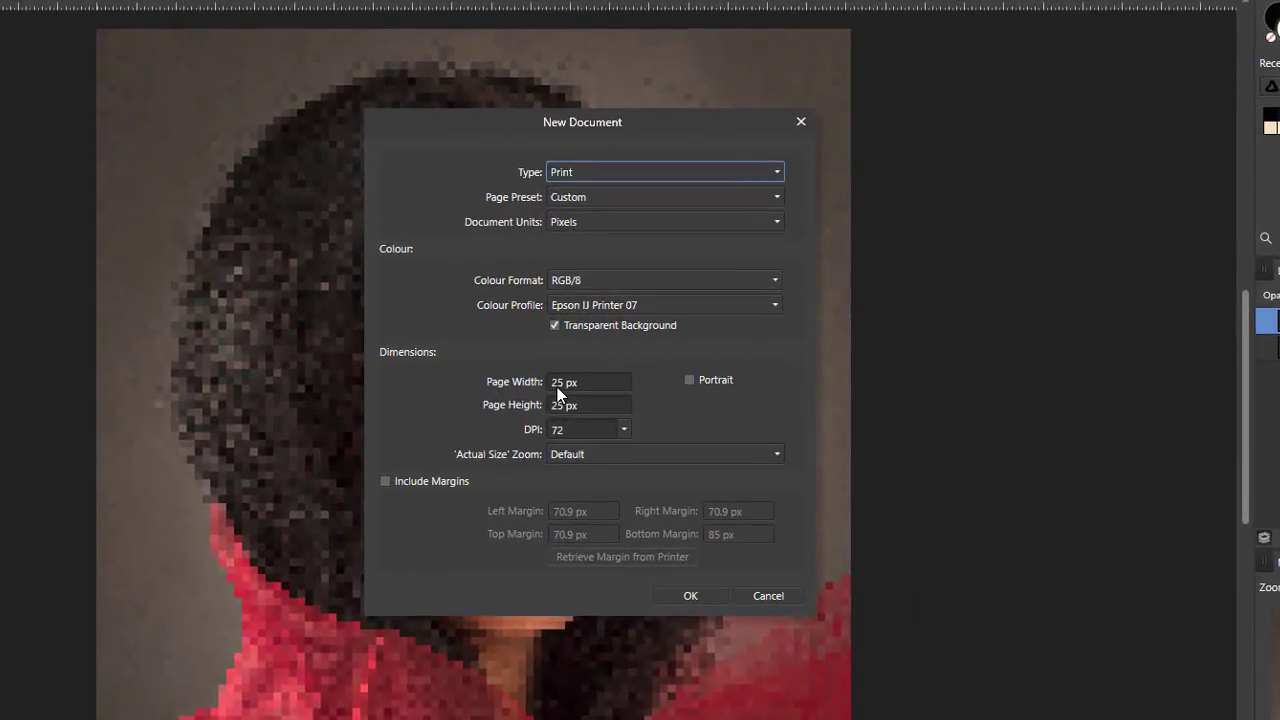
left_click(557, 385)
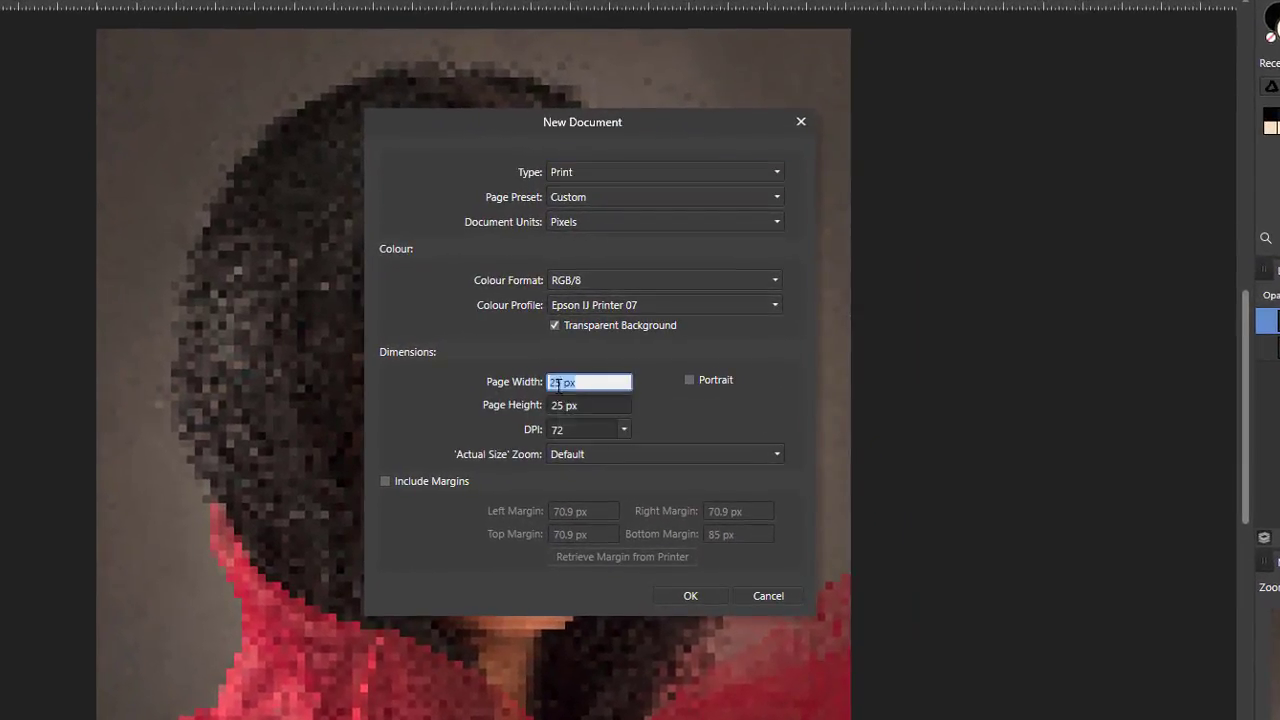
type("20")
left_click(563, 405)
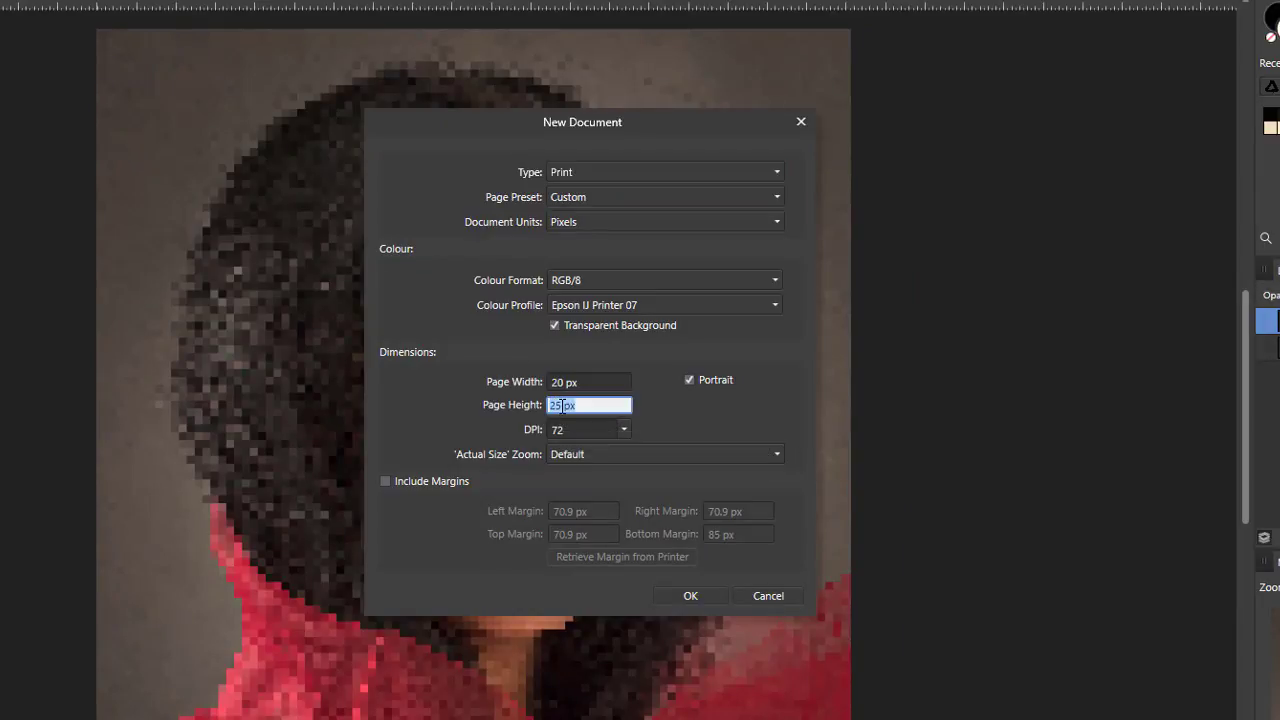
type("20")
left_click(660, 400)
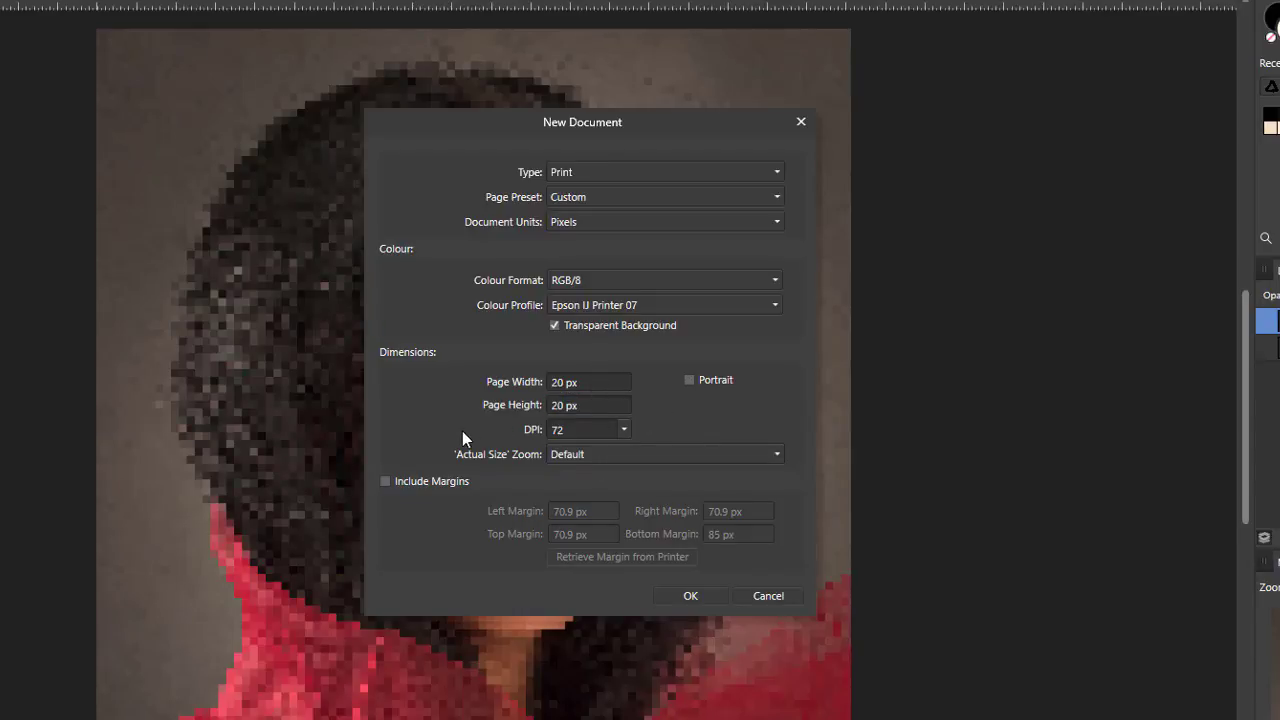
left_click(624, 430)
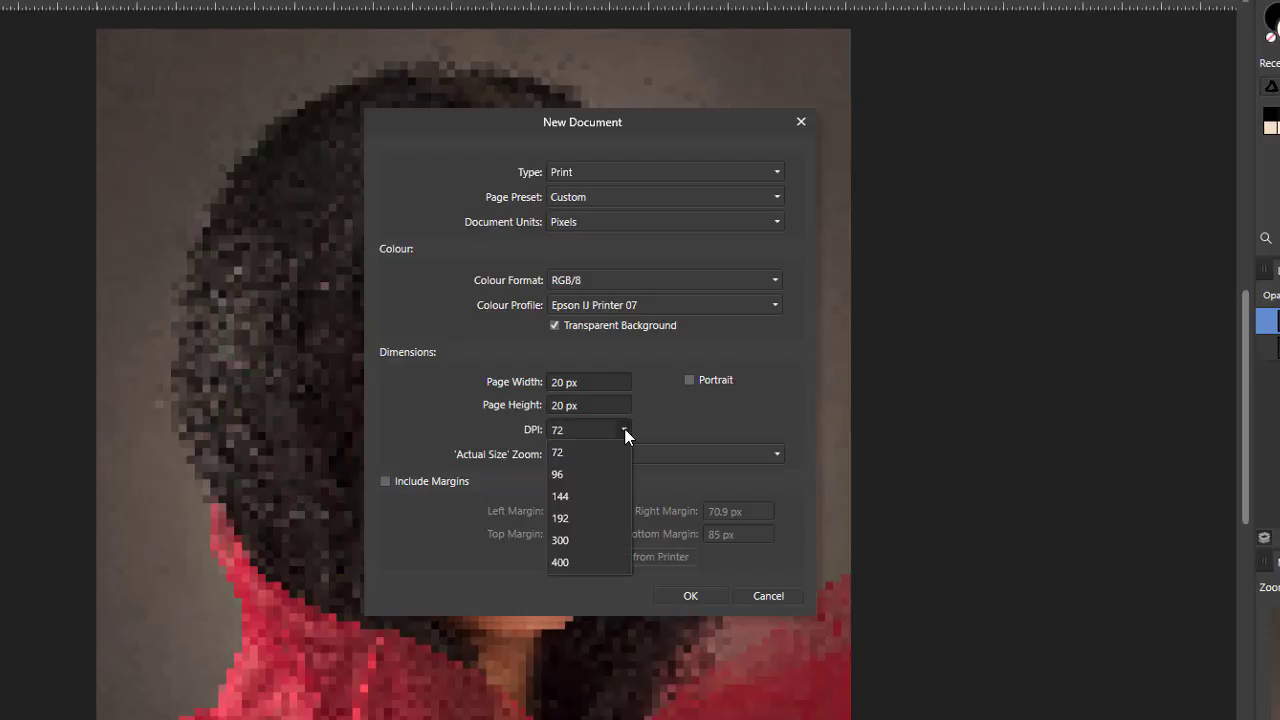
left_click(662, 419)
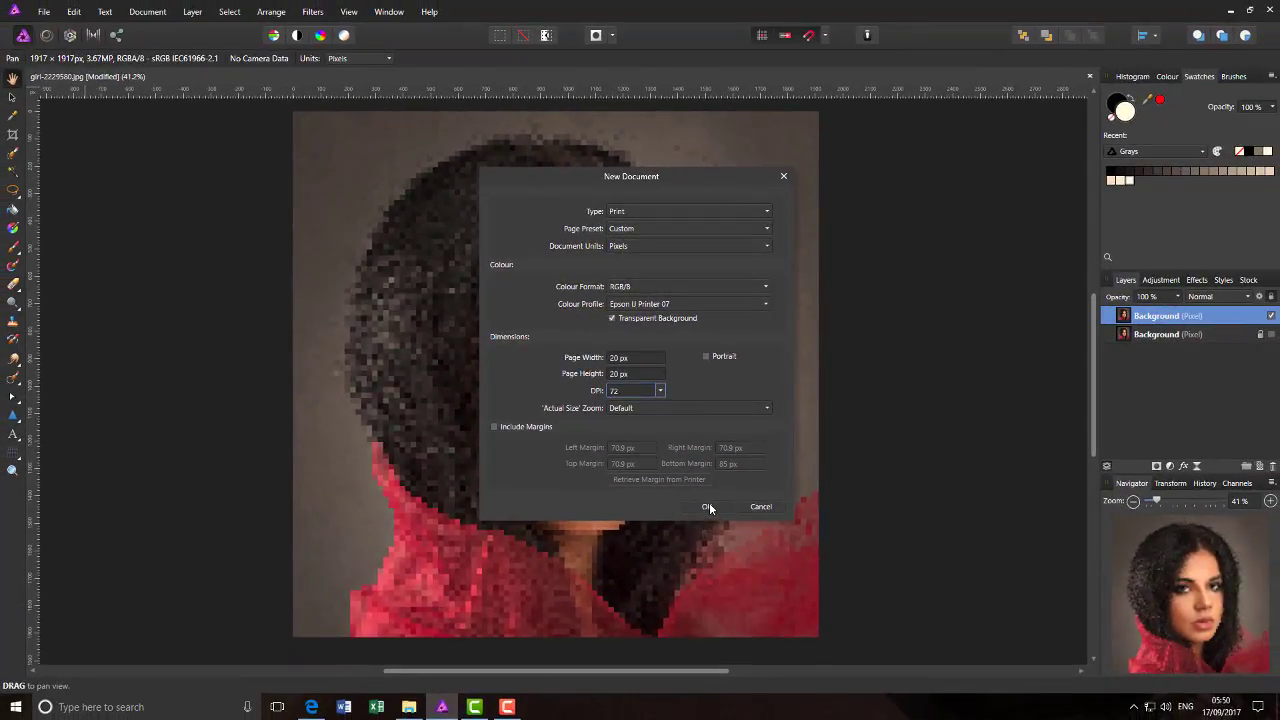
left_click(706, 506)
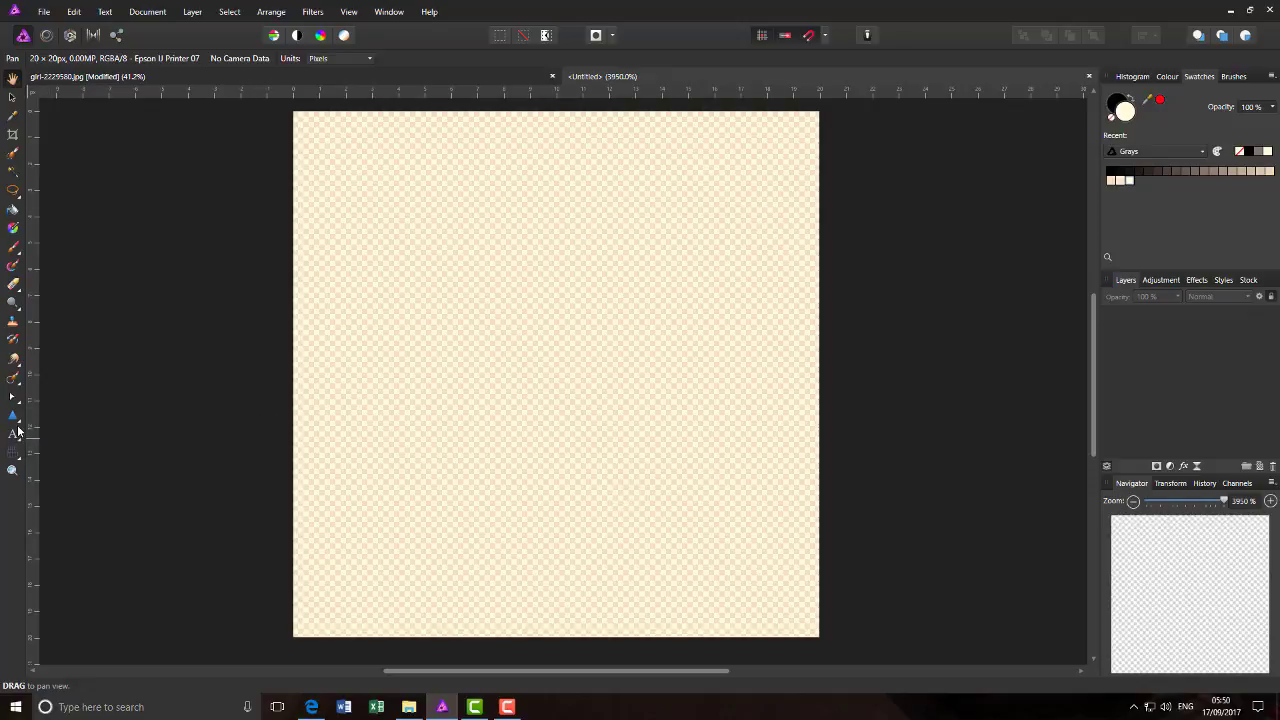
- Draw a circle filling the whole 20 x 20 px canvas with the Ellipse Tool and invert its colour
left_click(19, 428)
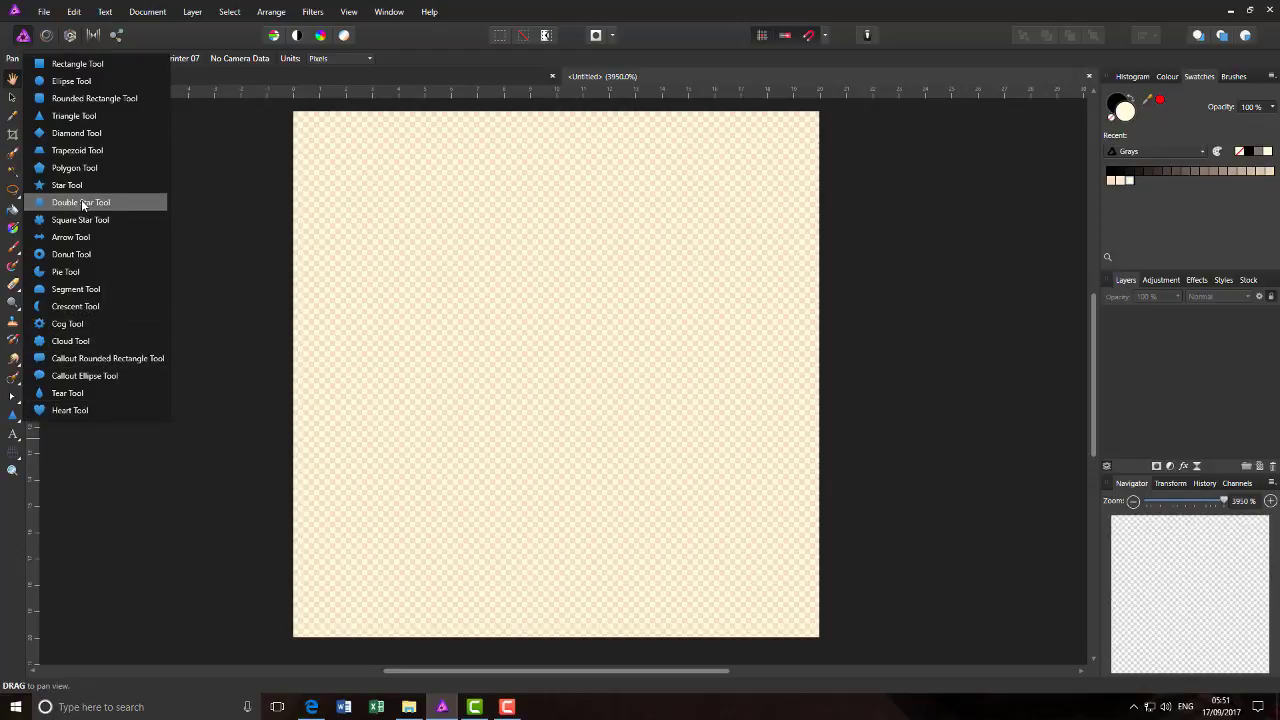
left_click(73, 81)
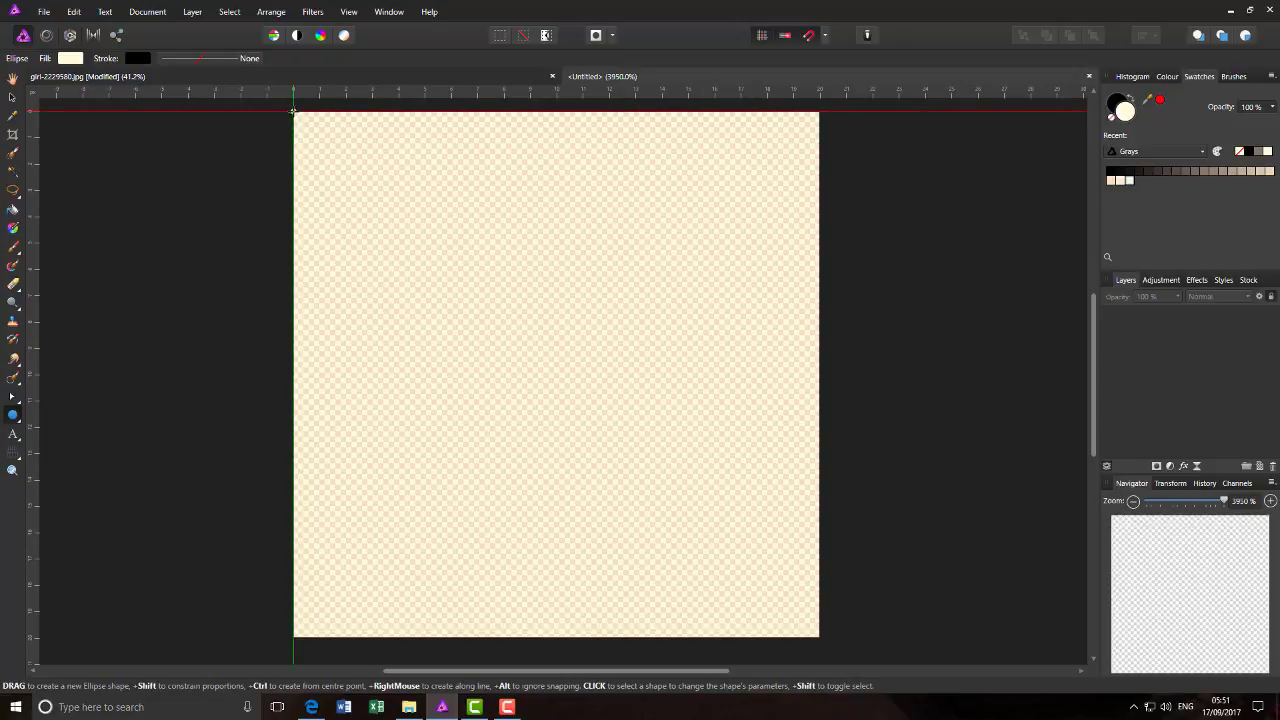
left_click_drag(295, 114, 841, 620)
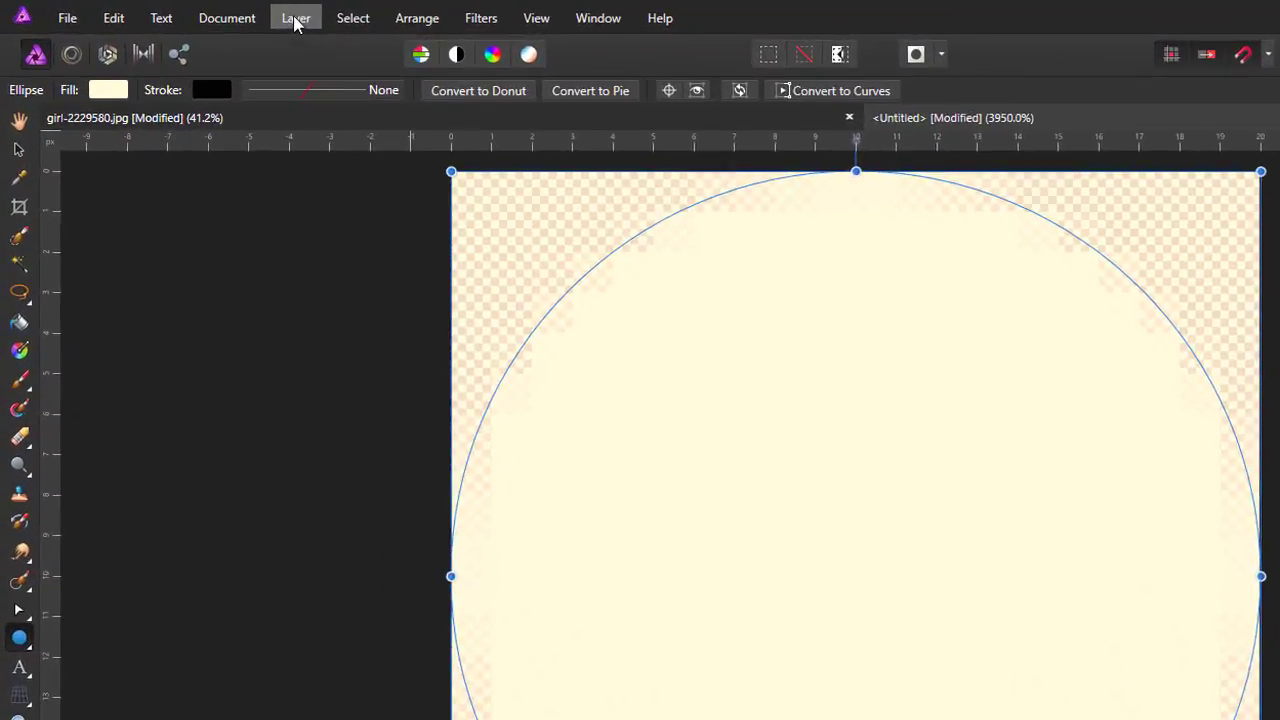
left_click(192, 13)
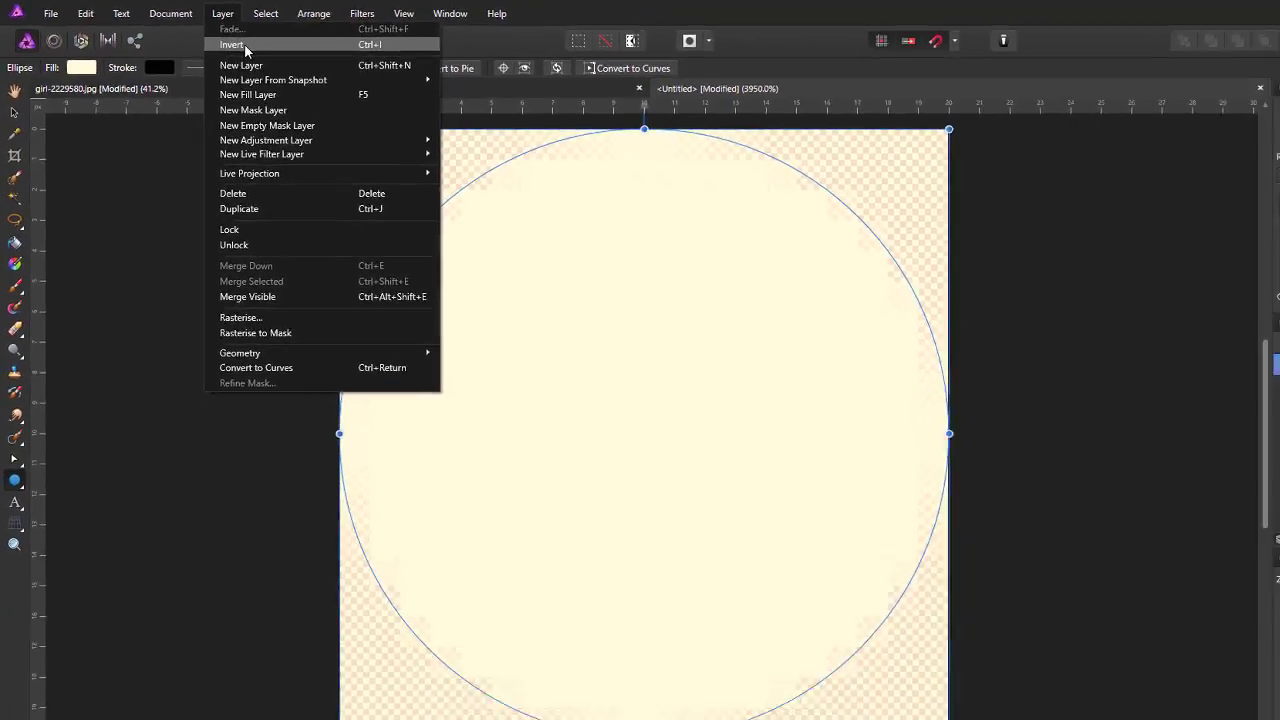
left_click(327, 64)
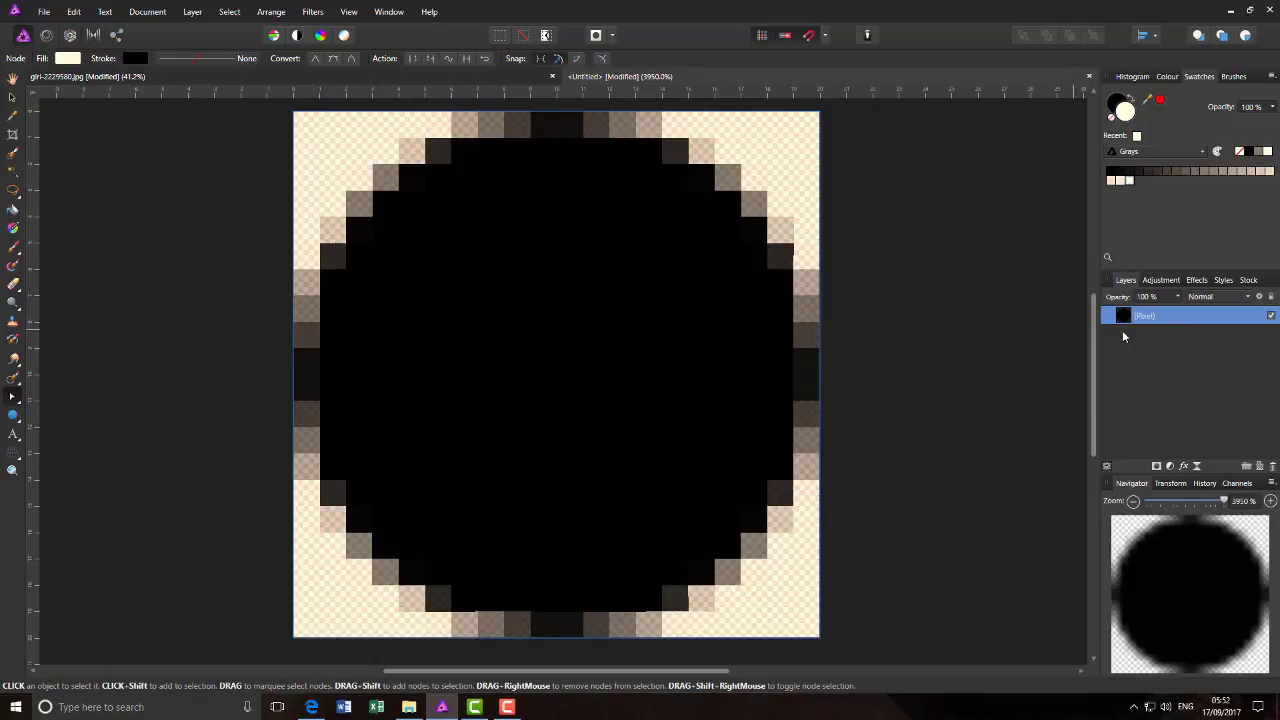
- Copy the black circle's pixel layer to the clipboard
left_click(75, 12)
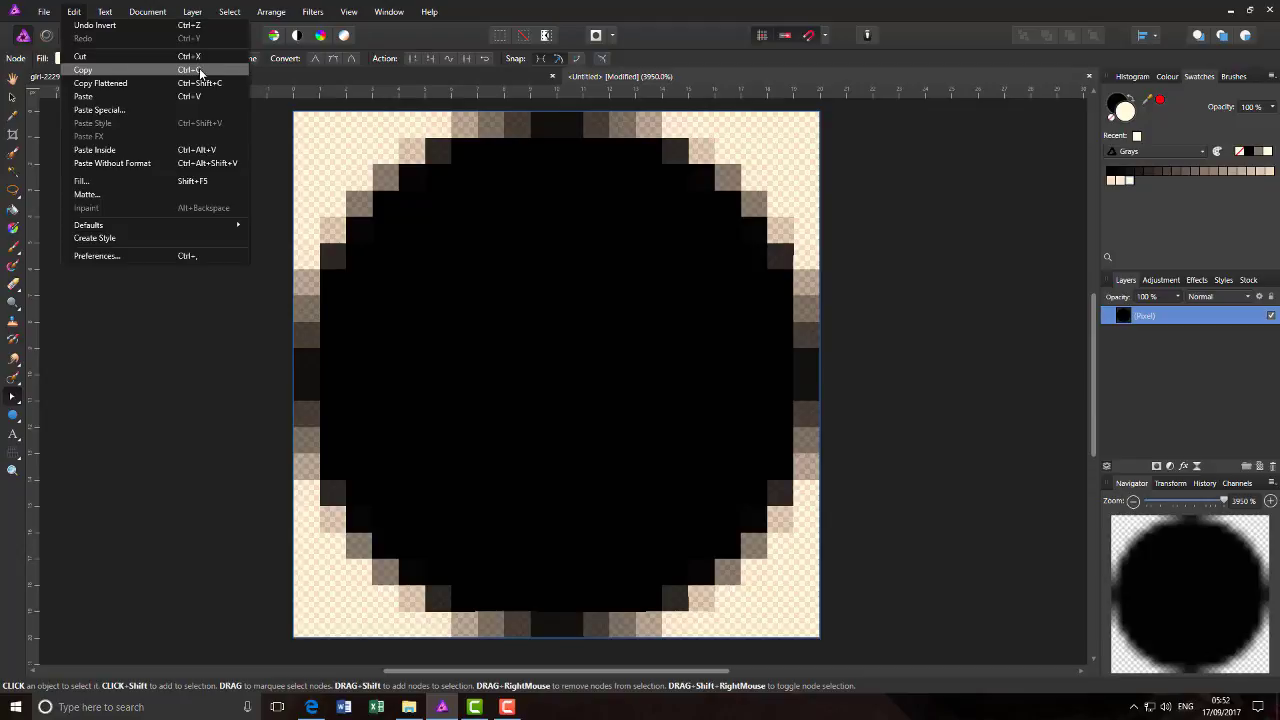
double_click(1181, 317)
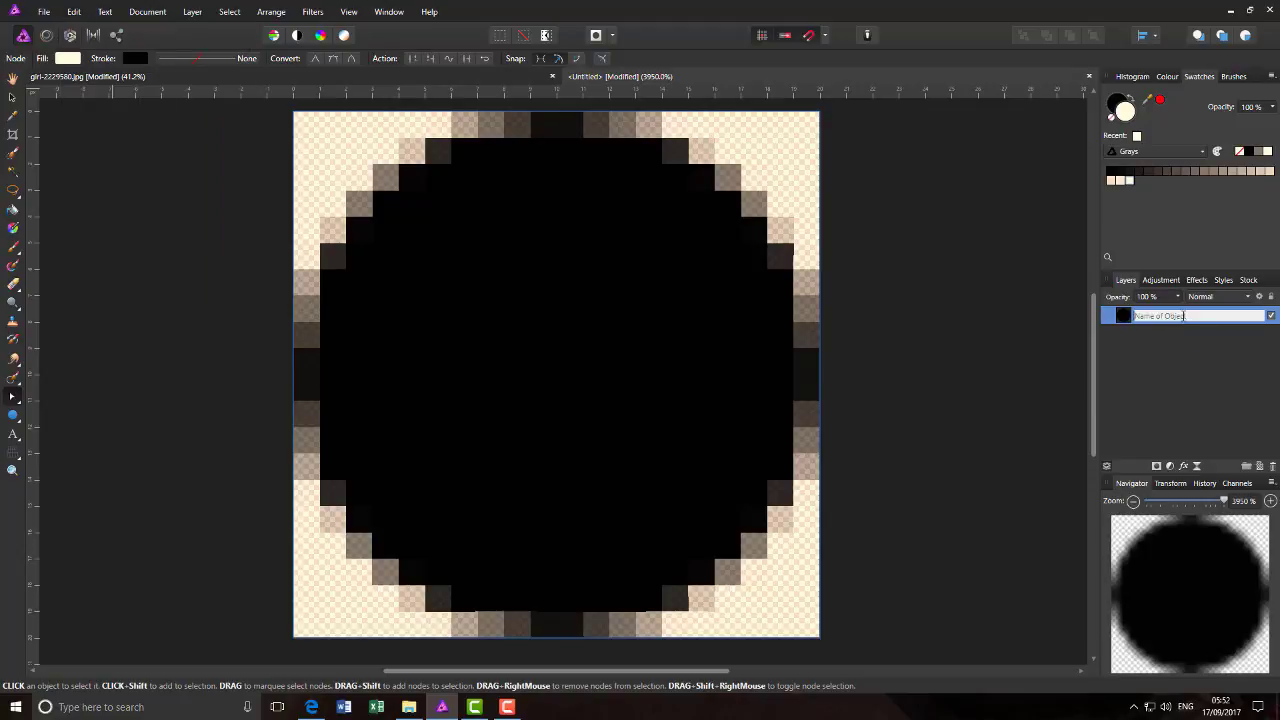
left_click(1107, 315)
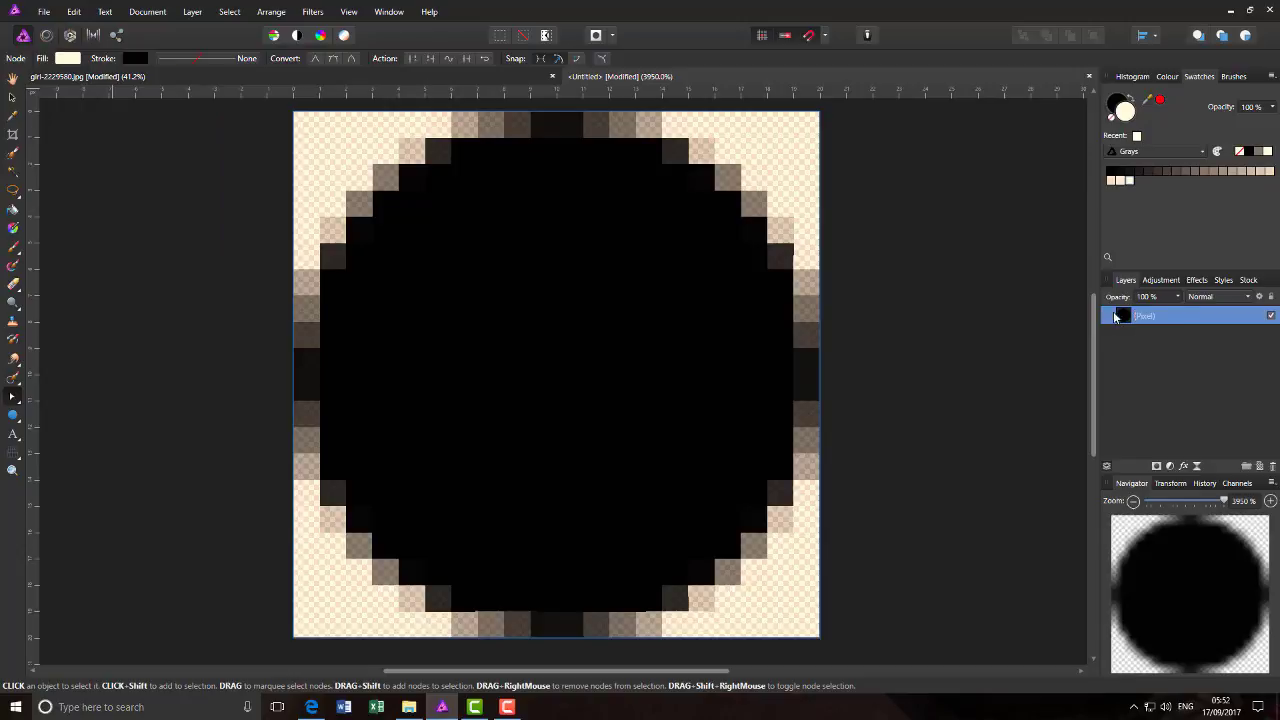
right_click(1173, 318)
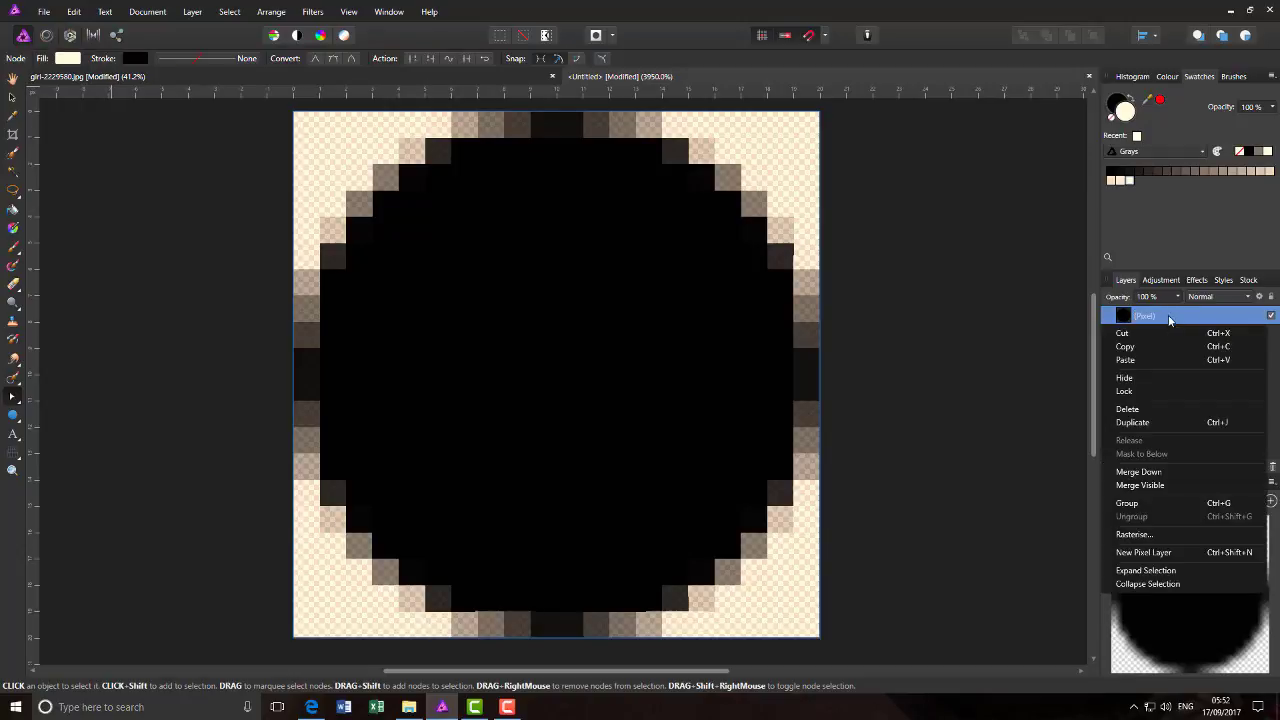
left_click(1216, 348)
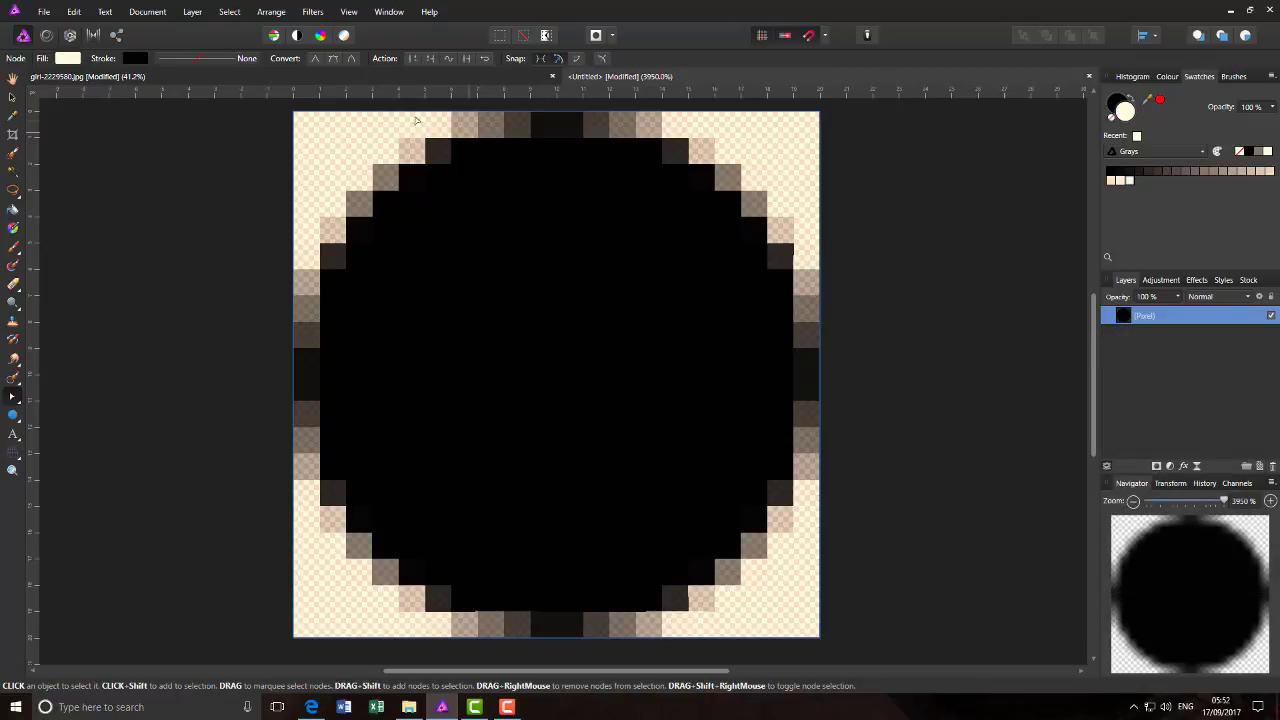
- Switch to the pixelated portrait document and paste the copied black circle into it as a new layer
left_click(233, 79)
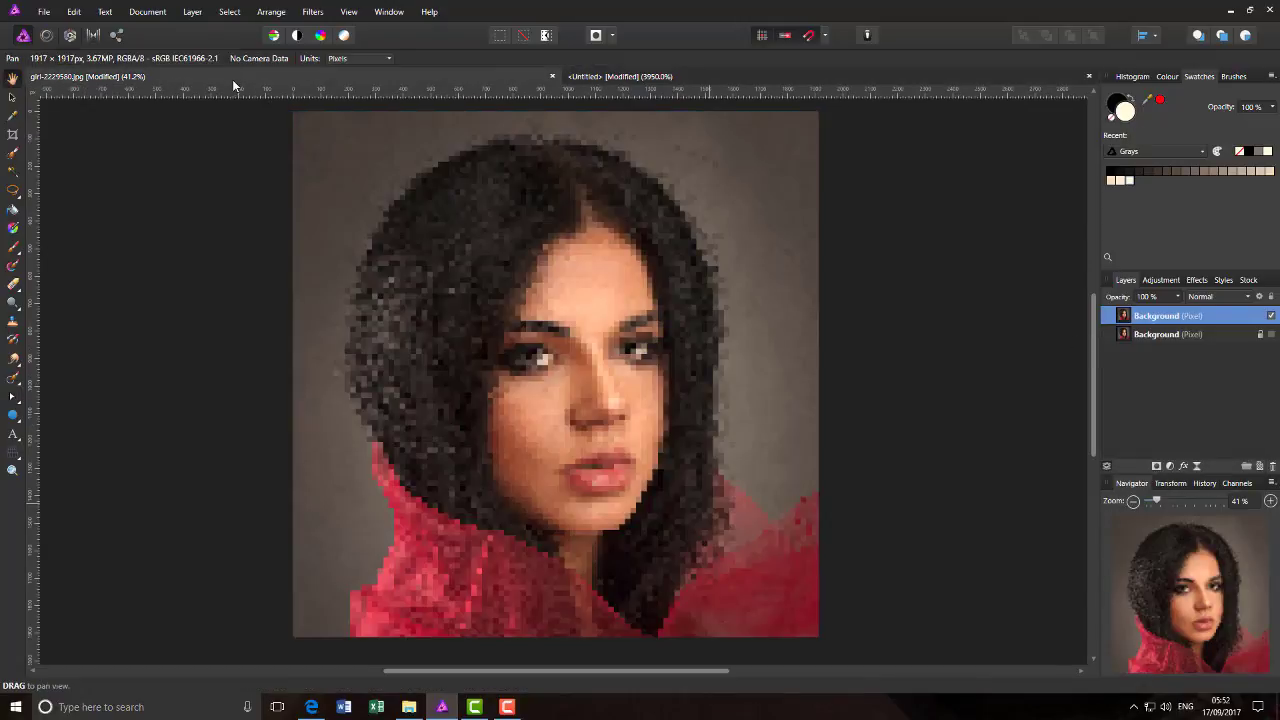
left_click(71, 12)
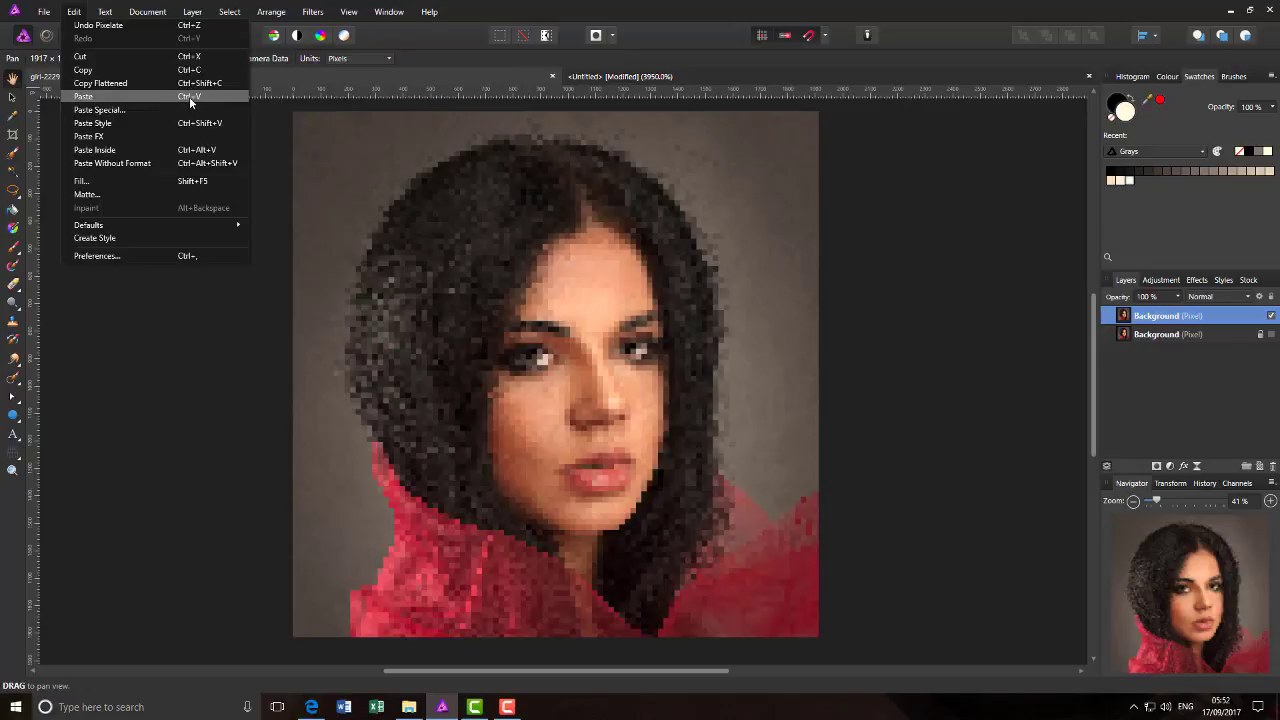
left_click(102, 97)
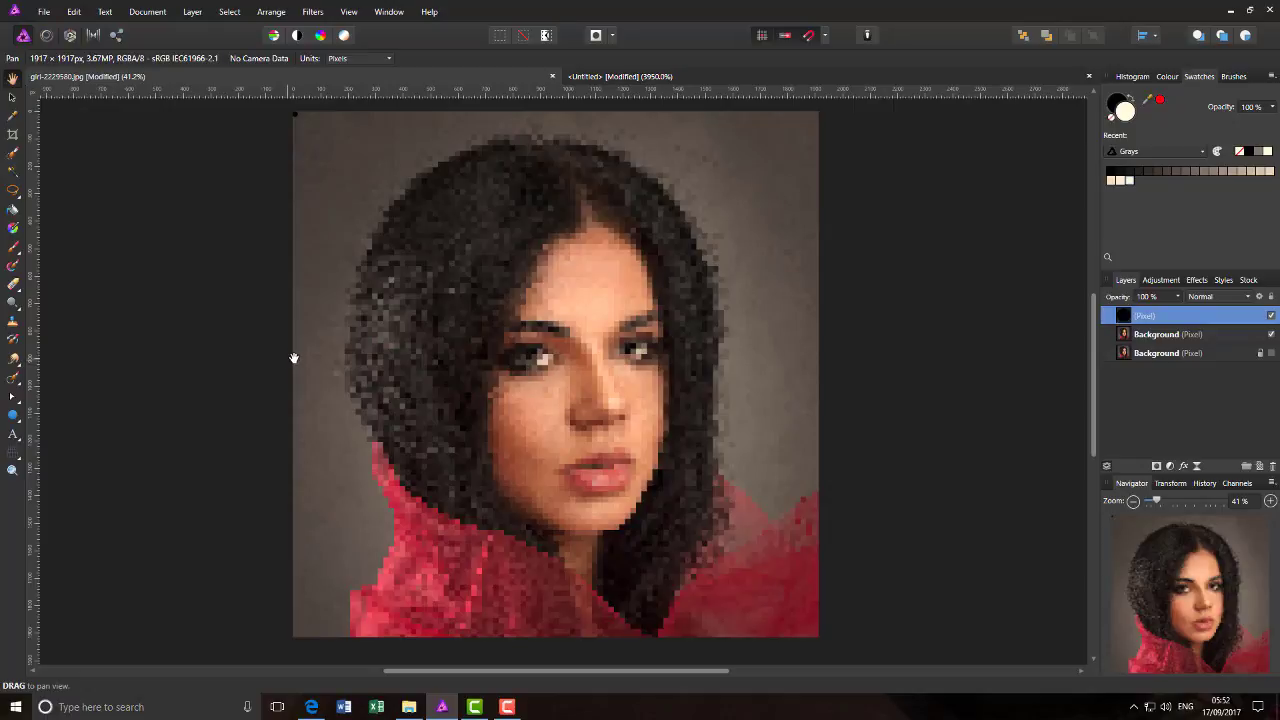
- Move the pasted circle off the photo's upper-left corner and over the first full pixelated square near it
scroll(363, 366, "up", 6)
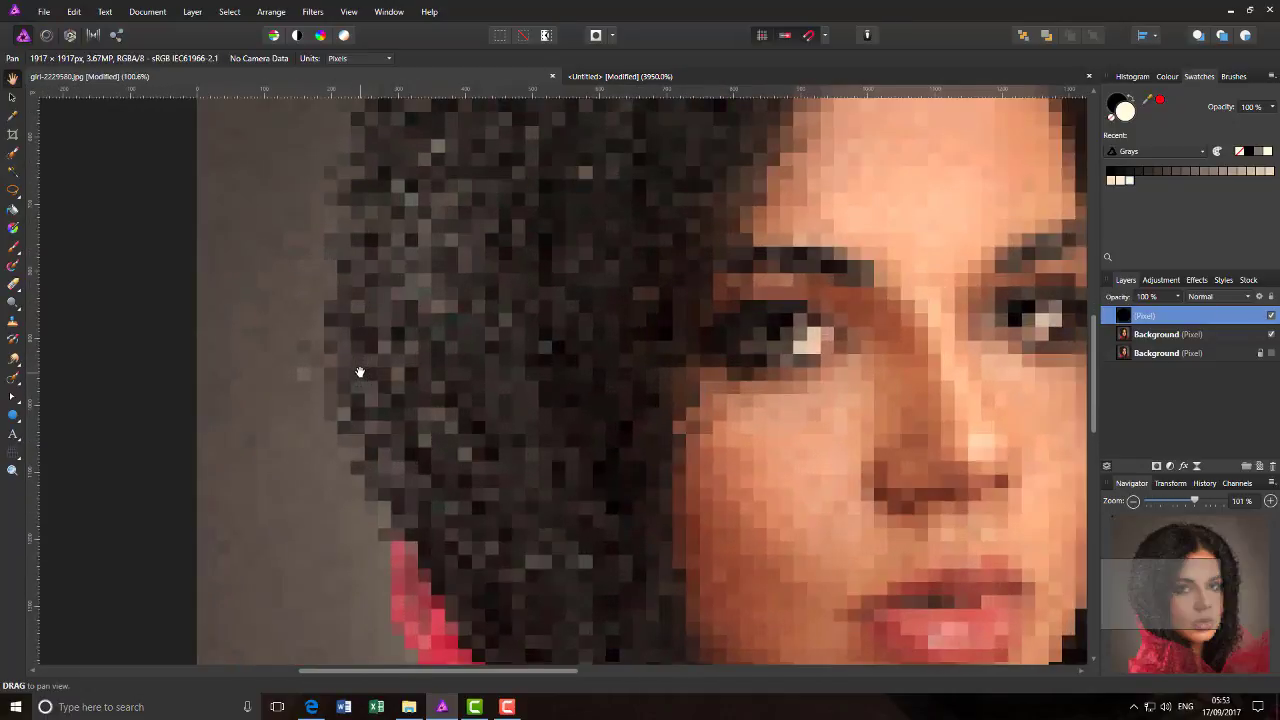
left_click_drag(1136, 599, 1120, 512)
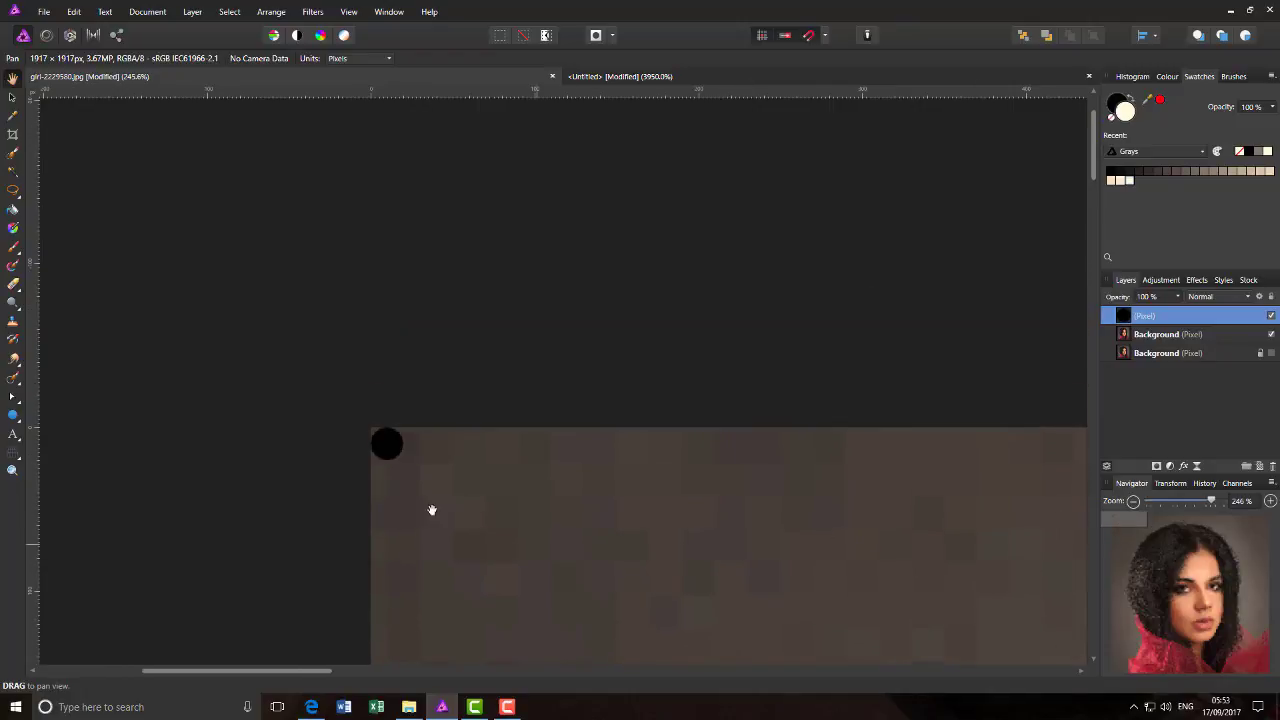
scroll(419, 452, "up", 1)
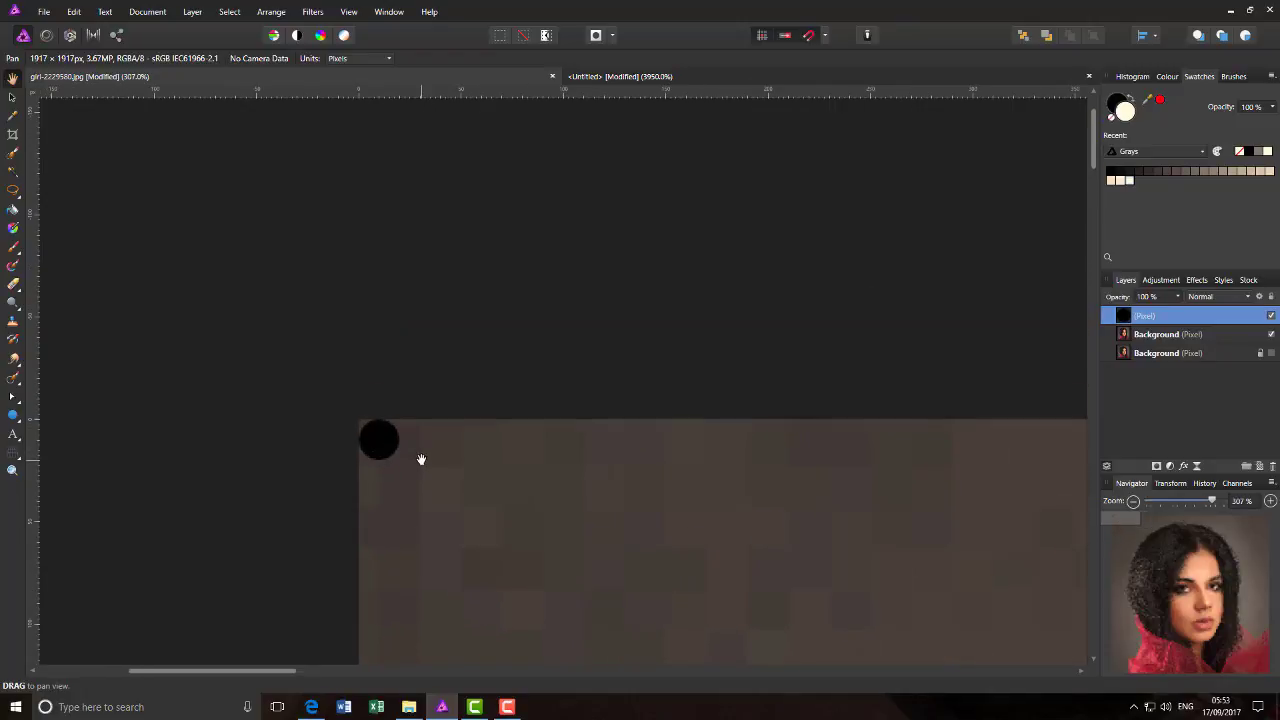
scroll(423, 472, "up", 1)
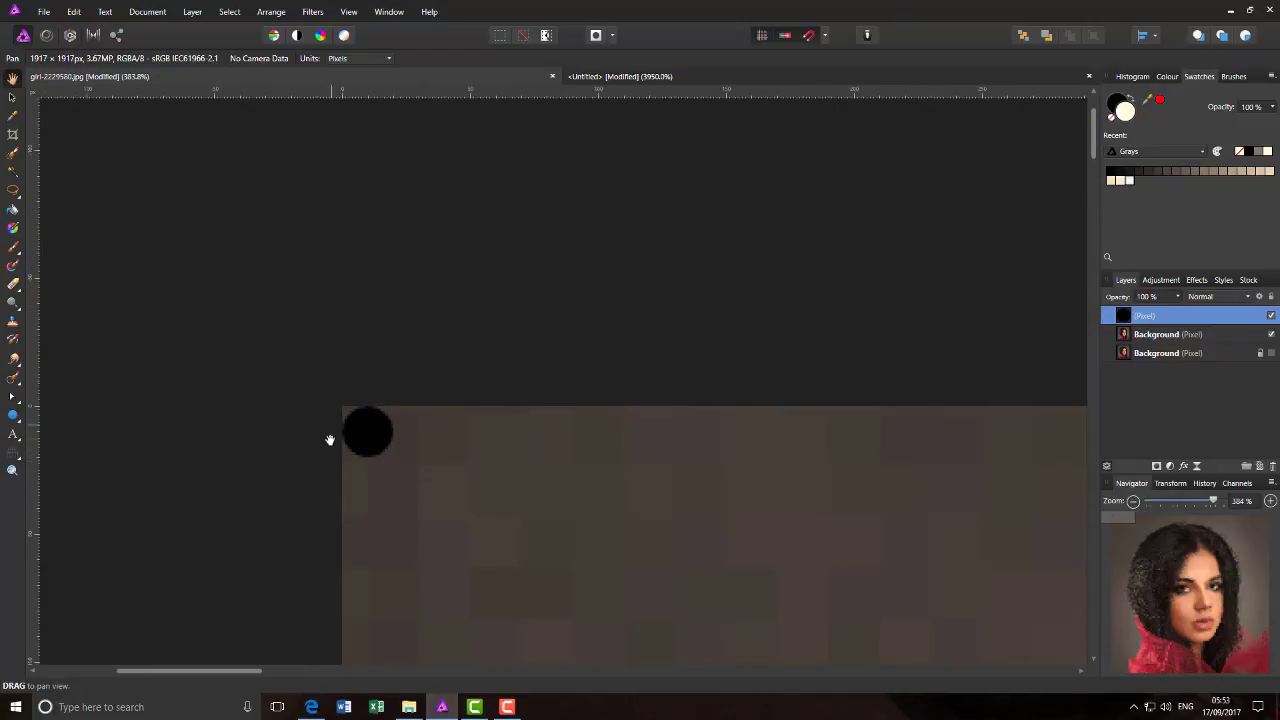
left_click(12, 97)
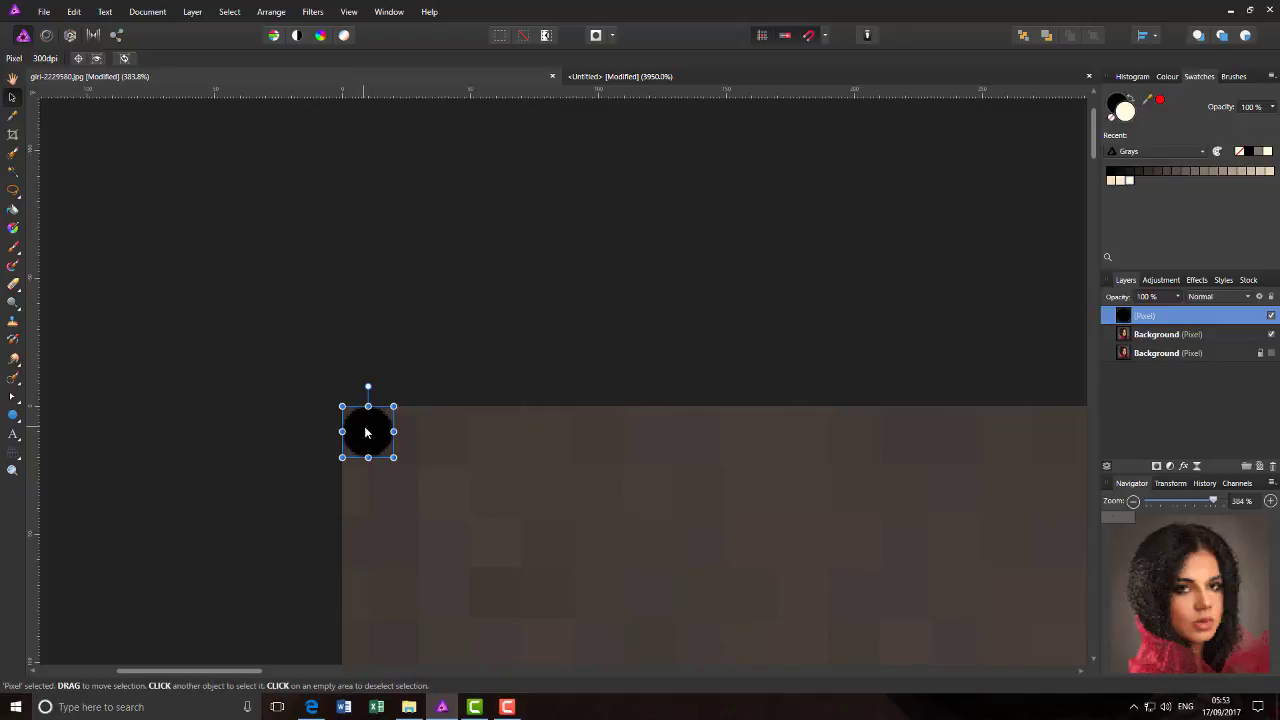
left_click_drag(365, 432, 390, 443)
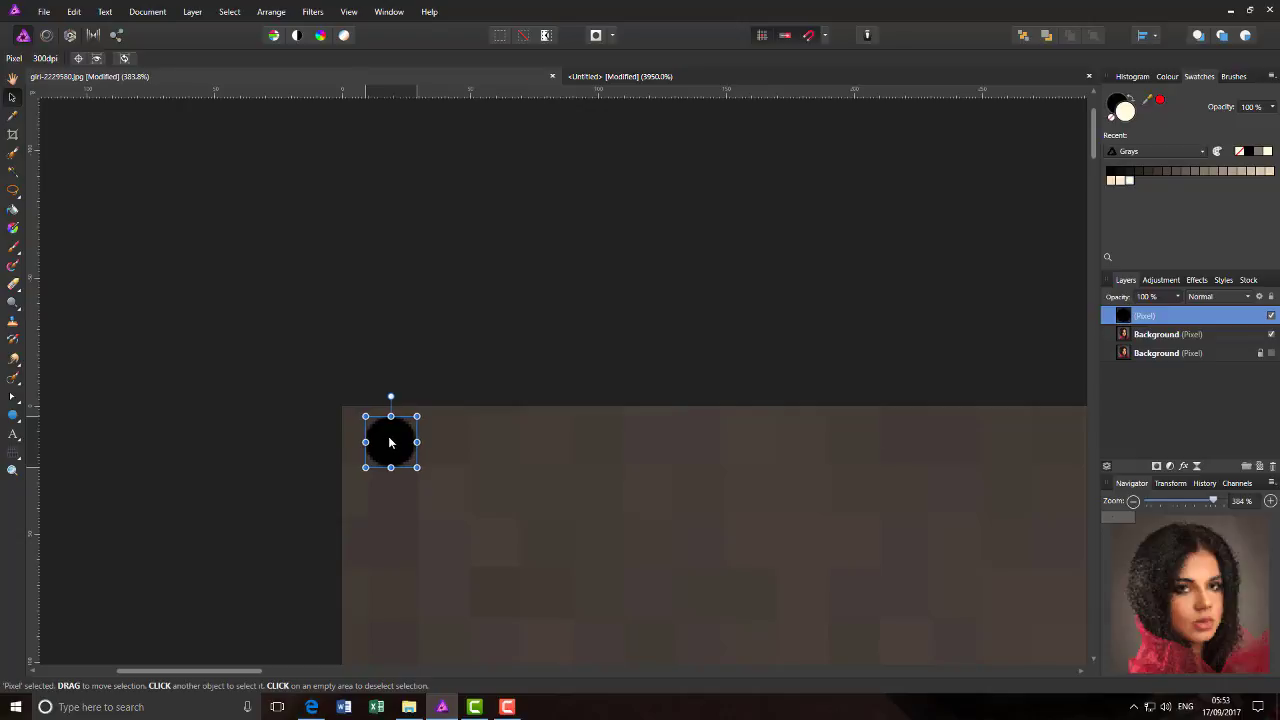
left_click_drag(390, 442, 389, 442)
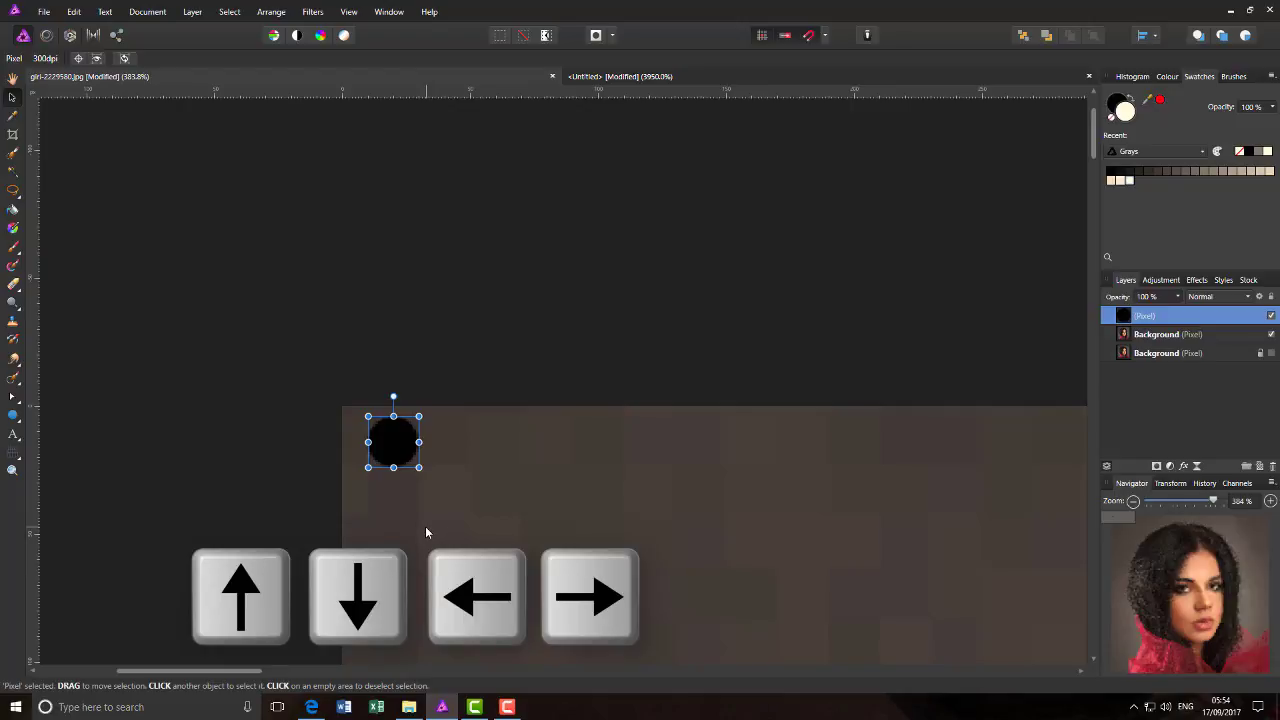
- Nudge the circle down and back up, and right and back left, in small increments over its pixelated square
key("Down")
key("Down")
key("Down")
key("Down")
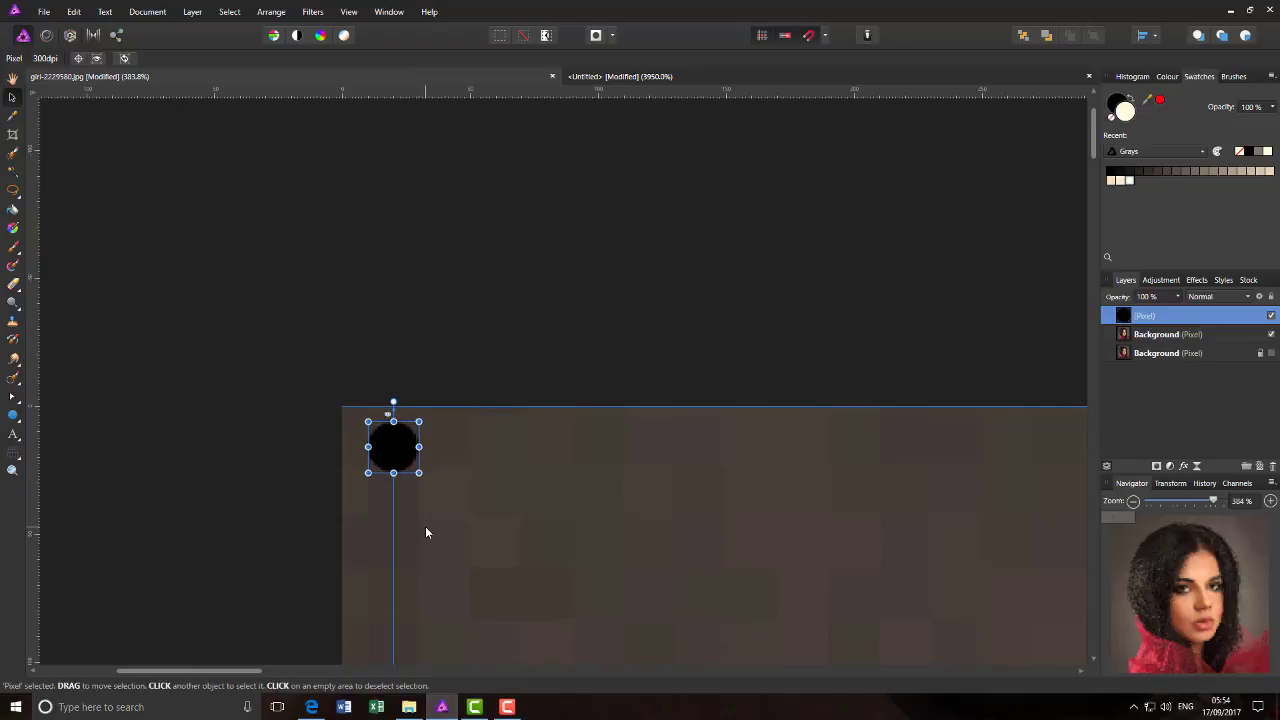
key("Up")
key("Up")
key("Up")
key("Up")
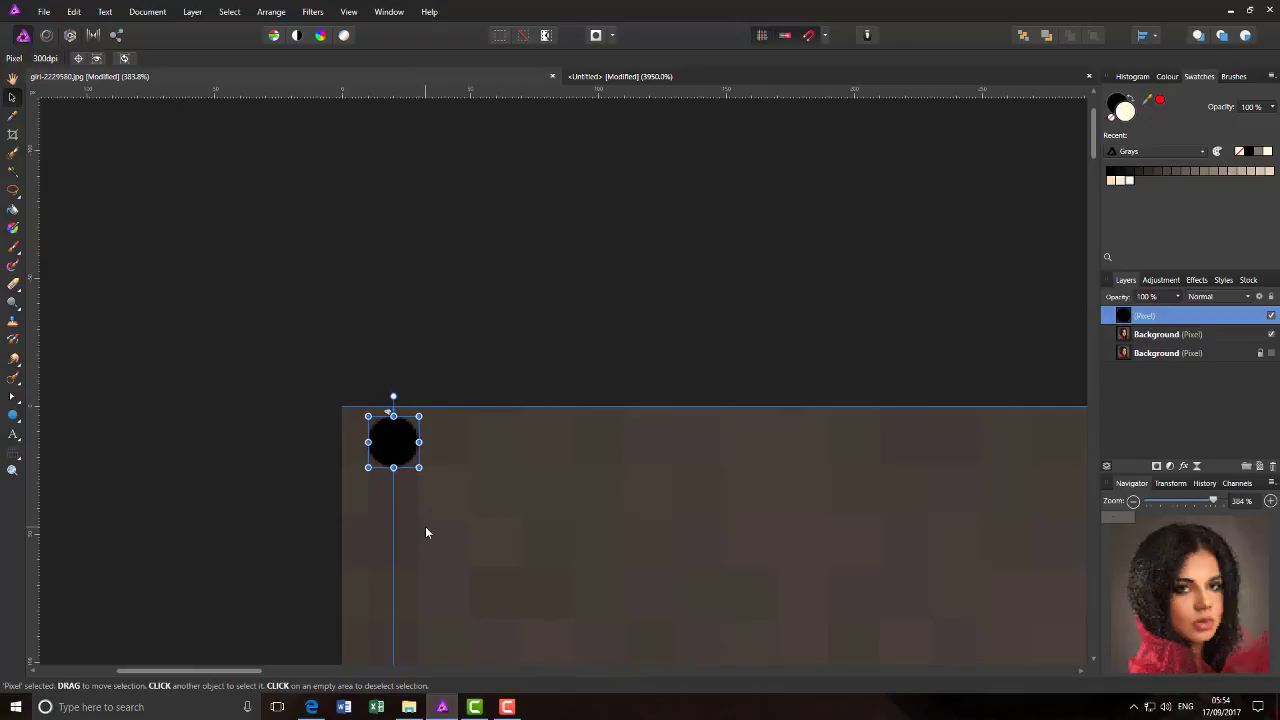
key("Right")
key("Right")
key("Left")
key("Left")
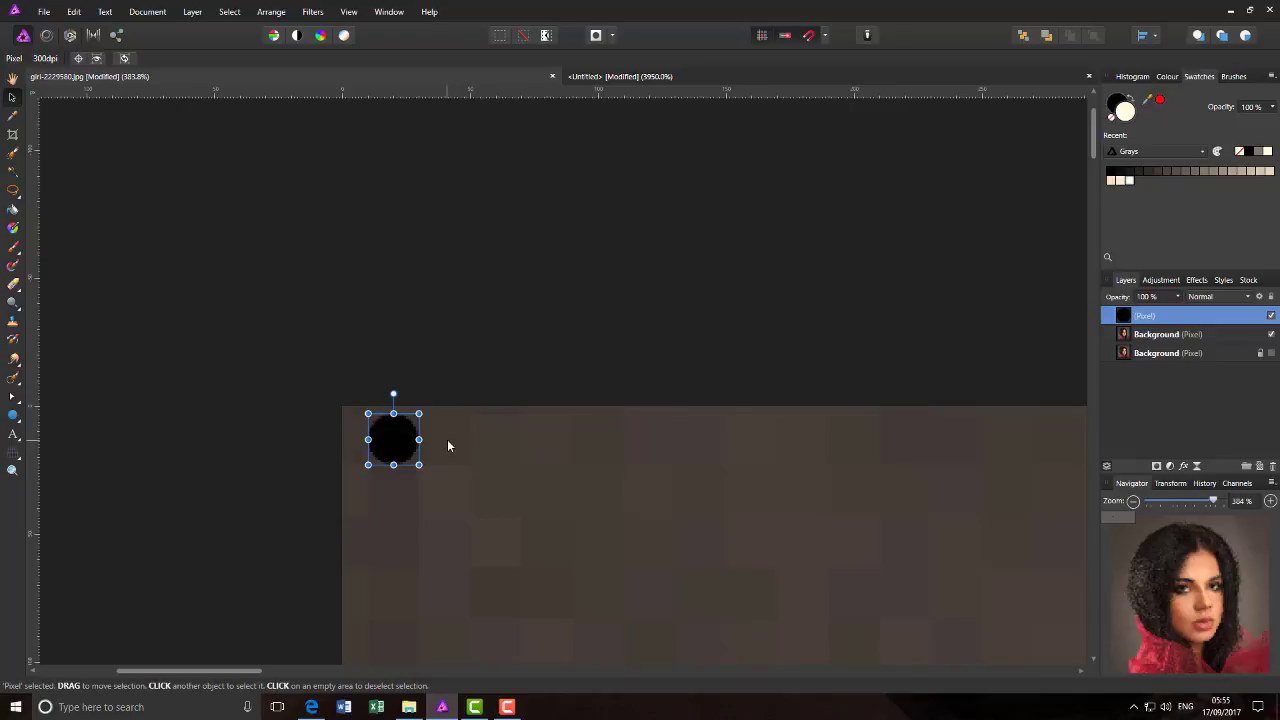
- Duplicate the circle and snap the copy directly to the right of the first one, level with it
left_click_drag(404, 428, 440, 446)
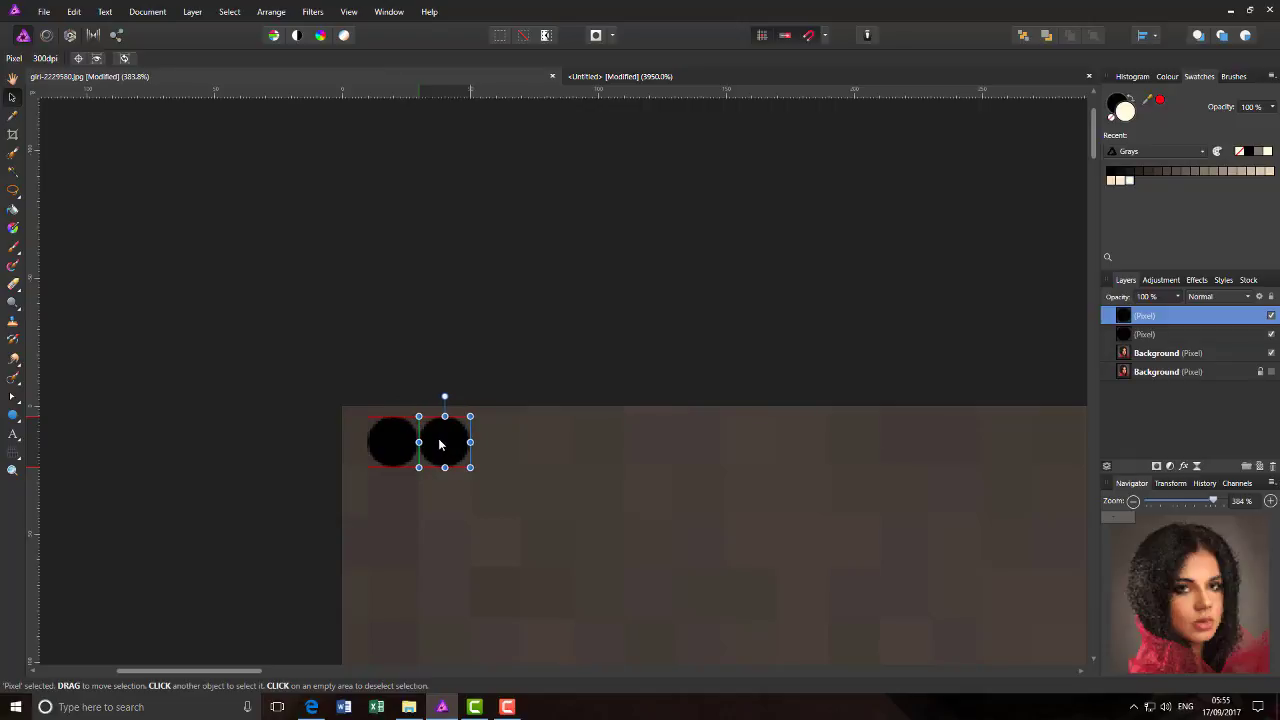
left_click_drag(440, 445, 439, 447)
left_click_drag(439, 446, 439, 446)
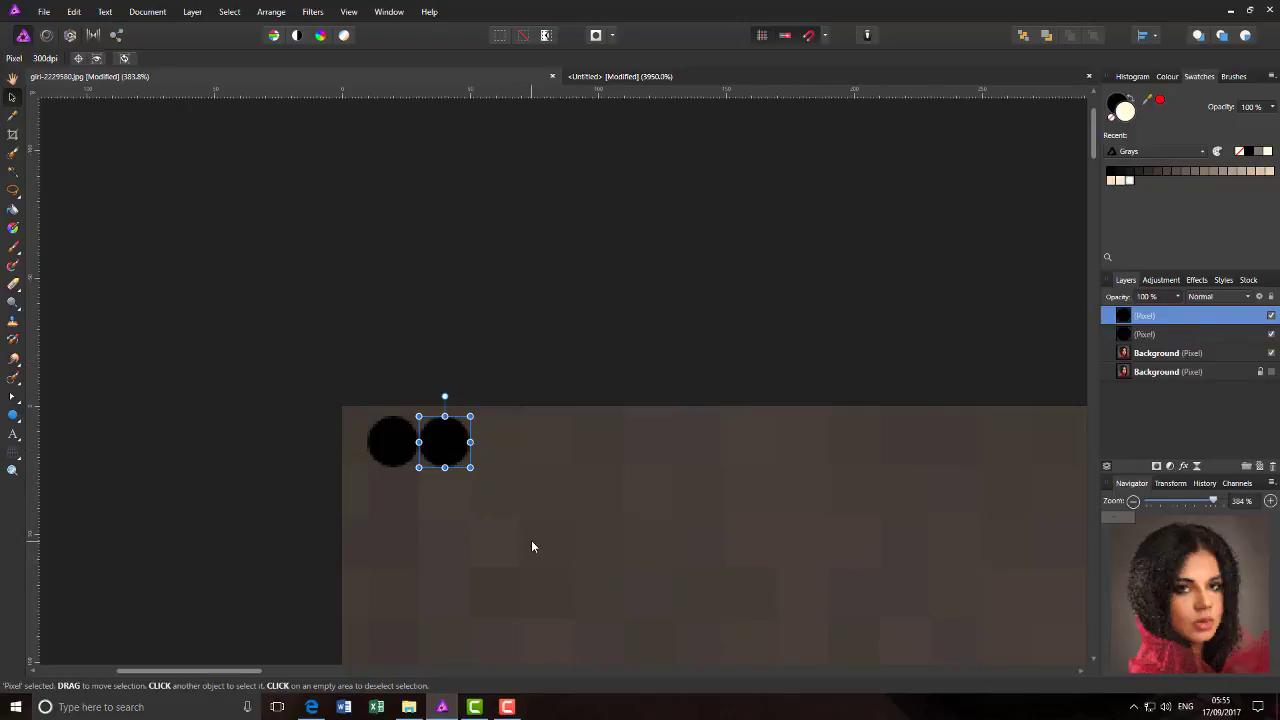
- Repeat the spaced duplication to extend the row along the photo's upper edge to 15 circles
key("ctrl+j")
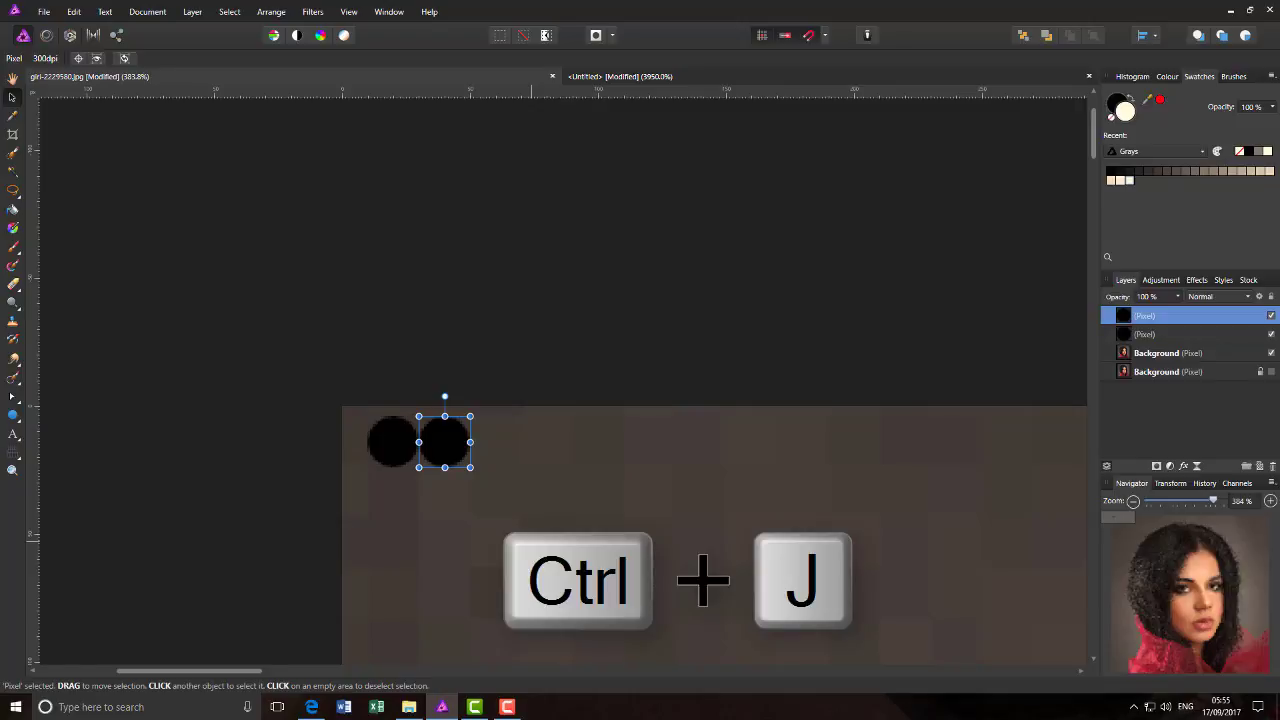
key("ctrl+j")
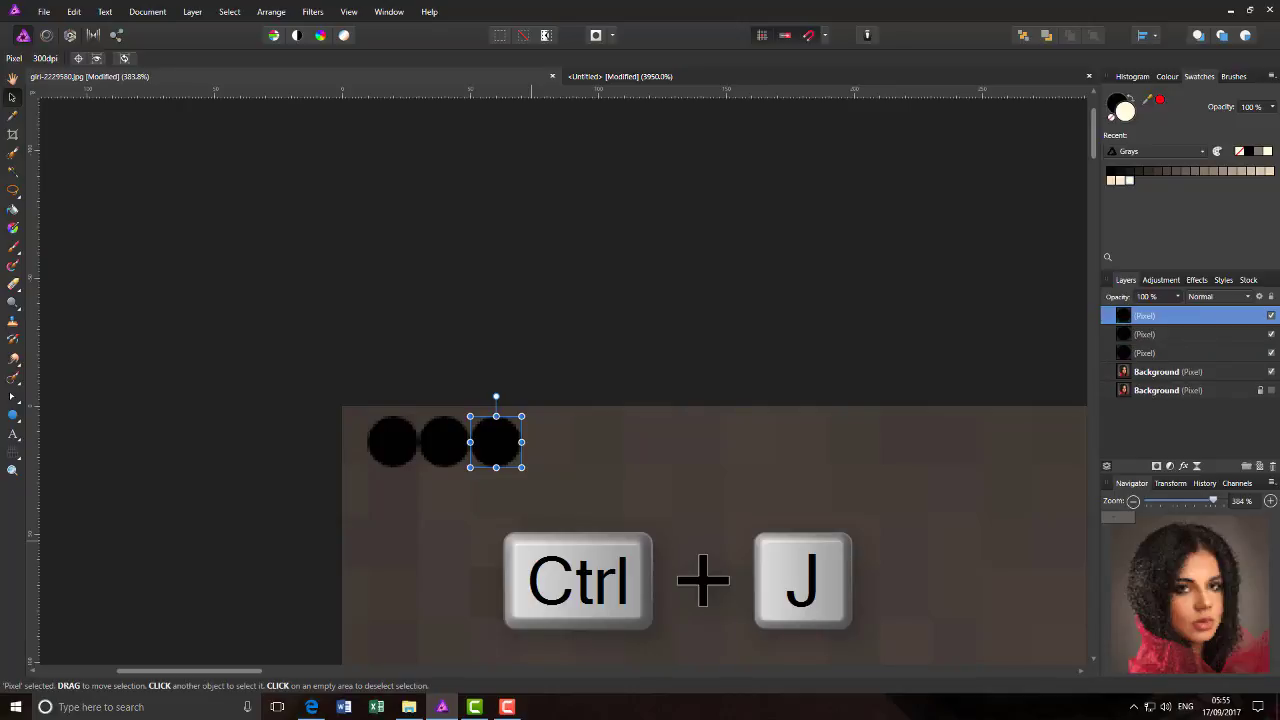
key("ctrl+j")
key("ctrl+j")
key("ctrl+j")
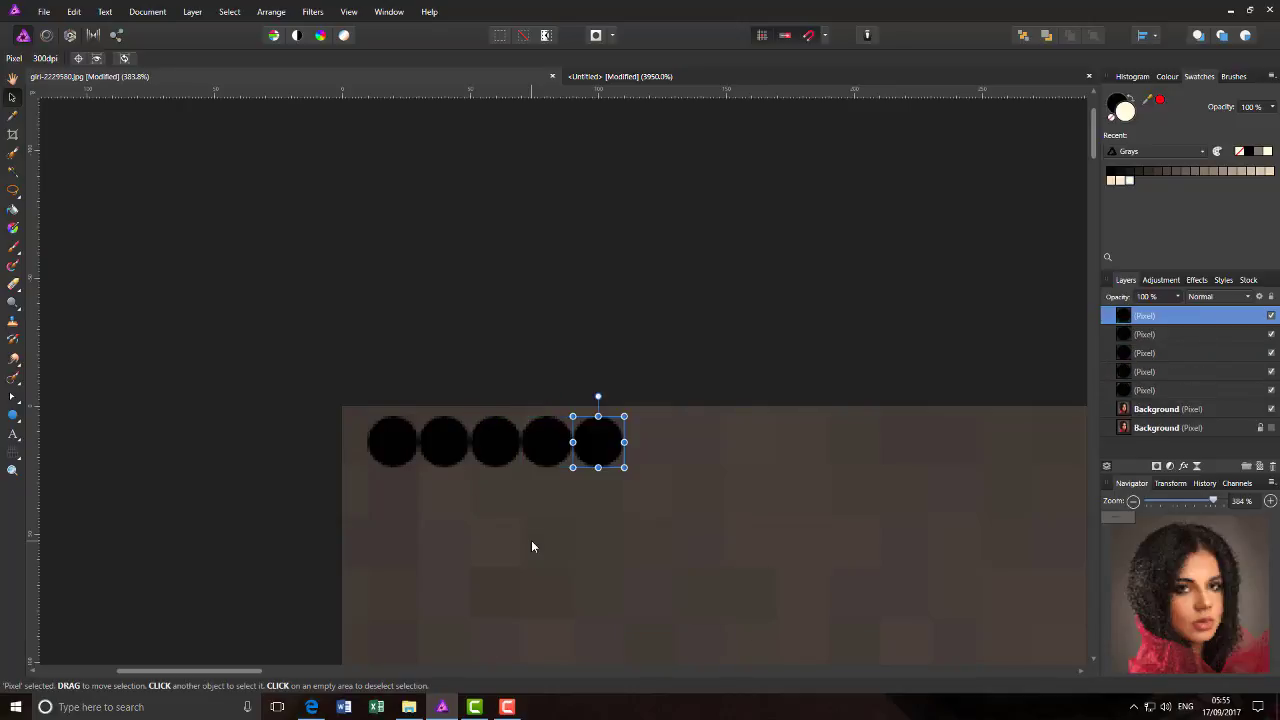
key("ctrl+j")
key("ctrl+j")
key("ctrl+j")
key("ctrl+j")
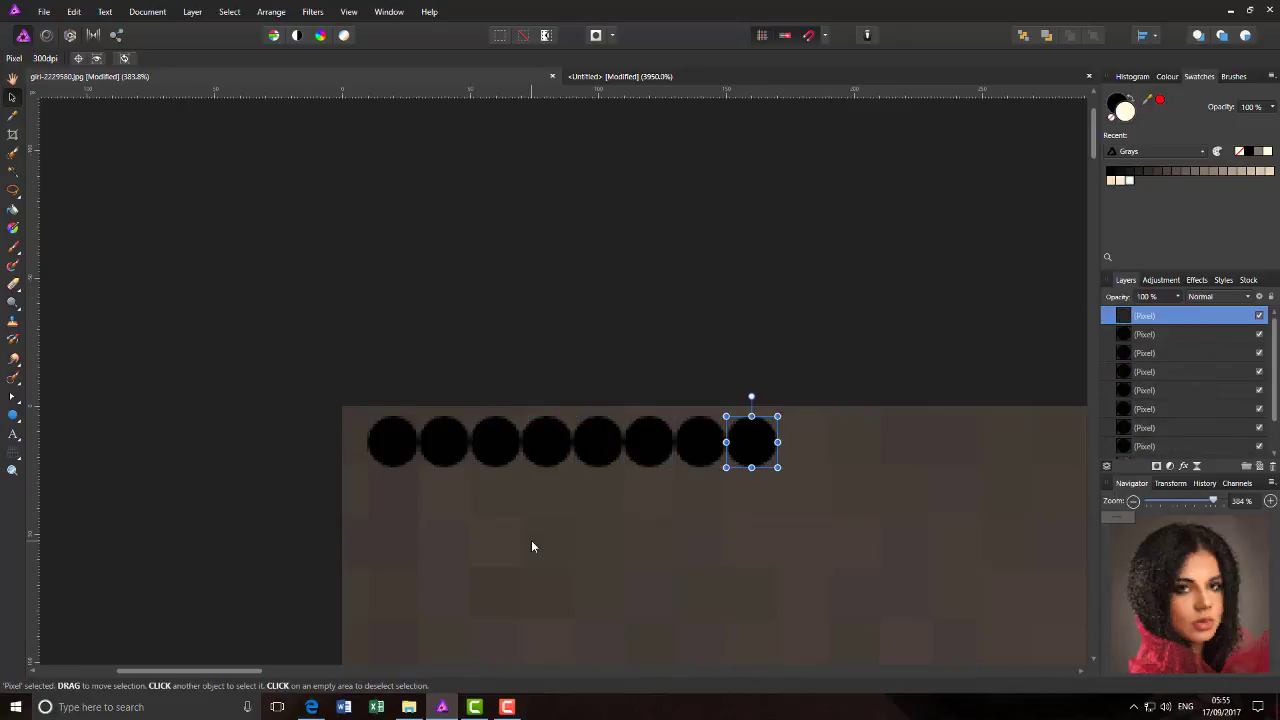
key("ctrl+j")
key("ctrl+j")
key("ctrl+j")
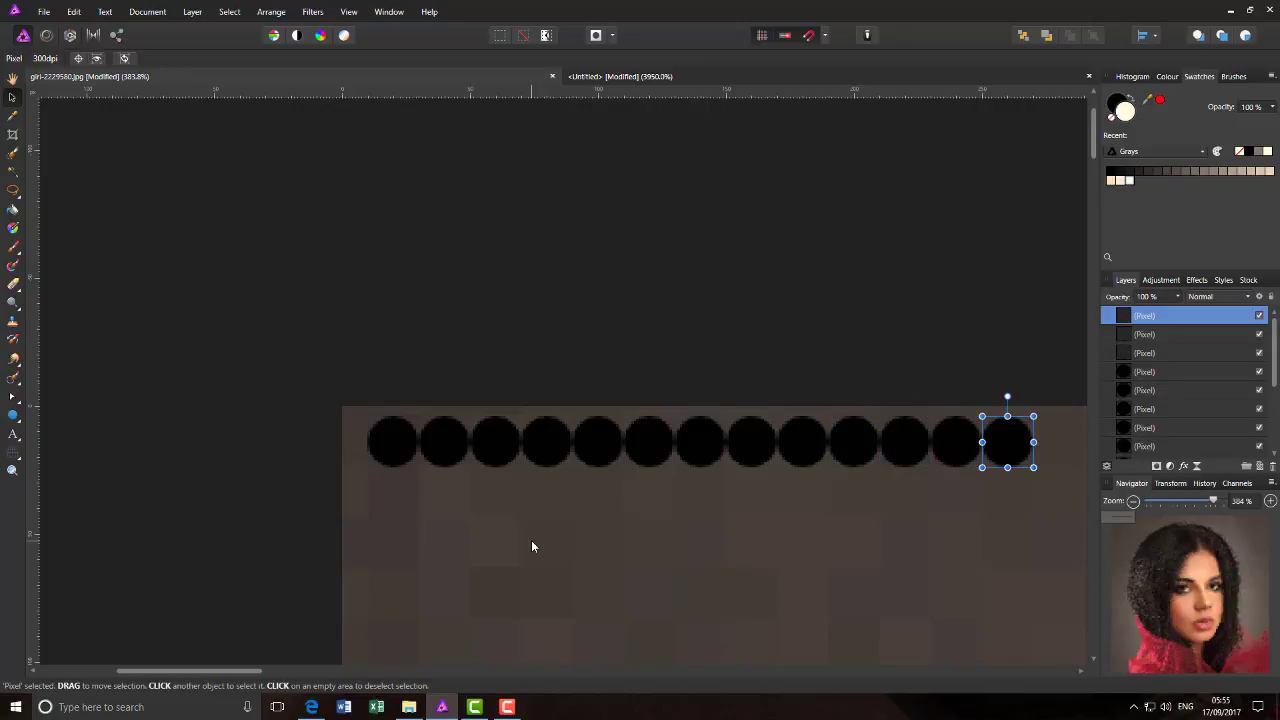
key("ctrl+j")
key("ctrl+j")
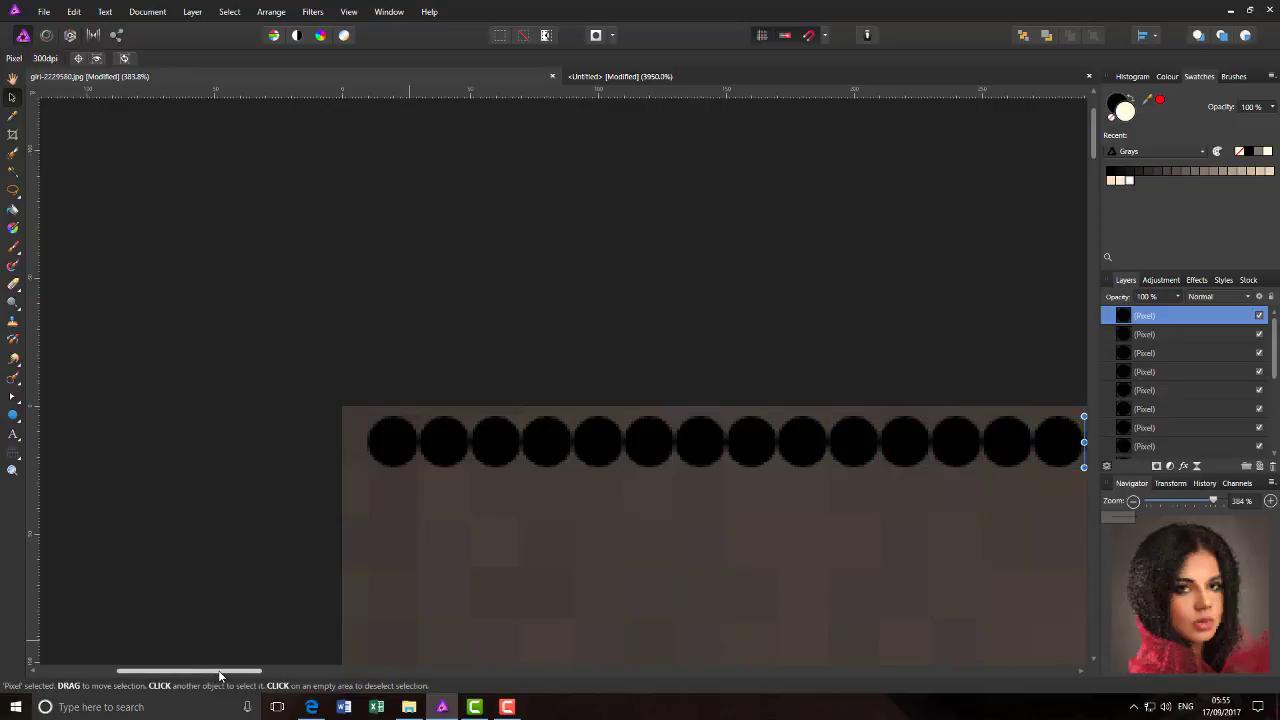
- Continue duplicating the circle to carry the row along the upper edge to about 620 px across the photo
left_click_drag(219, 676, 376, 673)
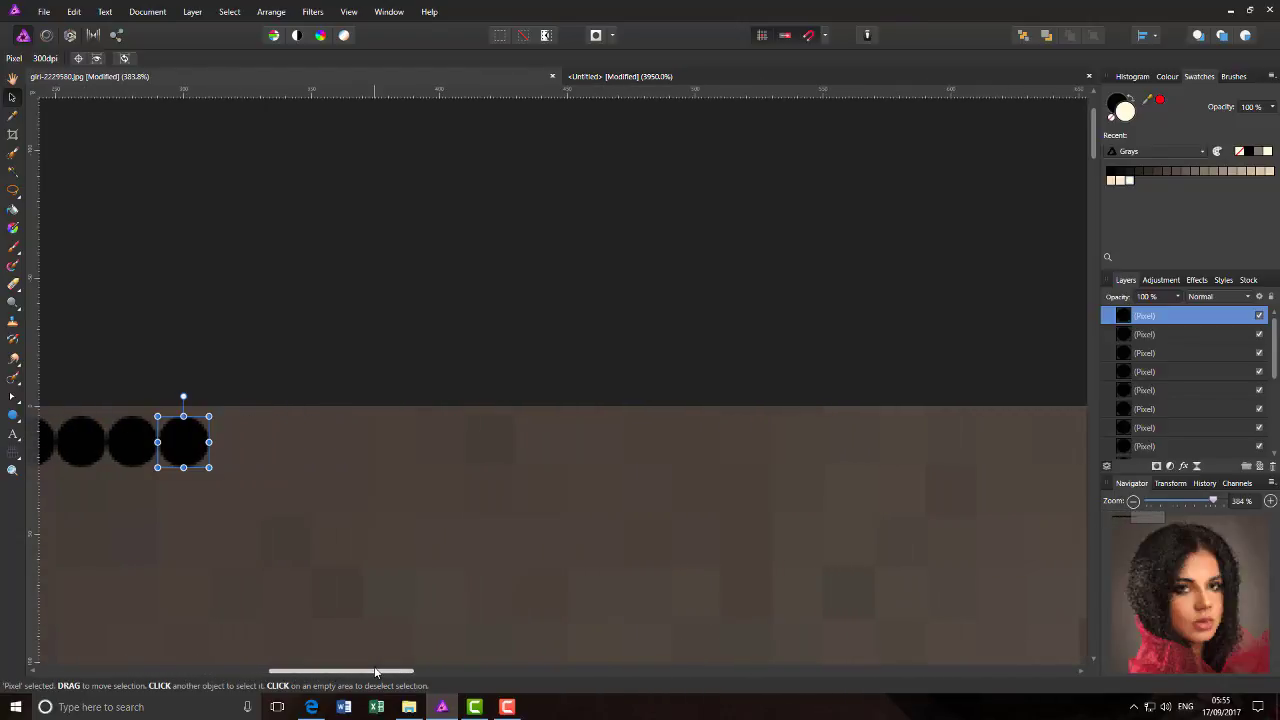
key("ctrl+j")
key("ctrl+j")
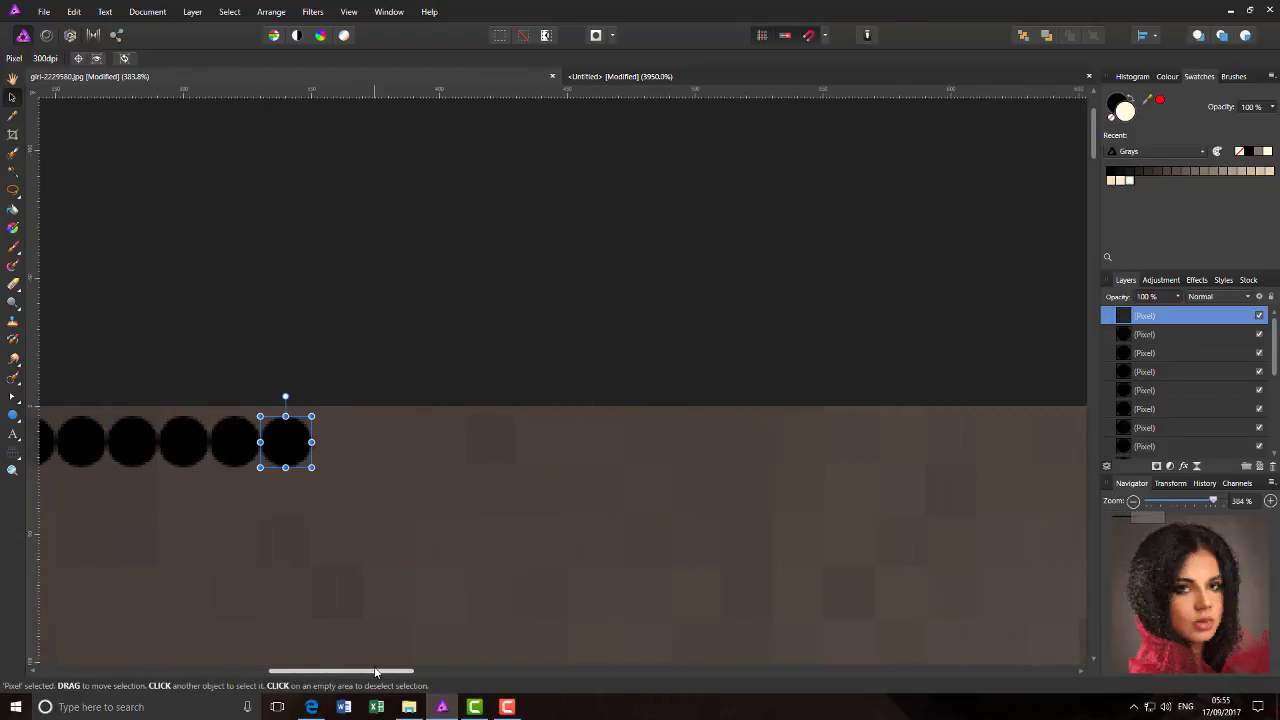
key("ctrl+j")
key("ctrl+j")
key("ctrl+j")
key("ctrl+j")
key("ctrl+j")
key("ctrl+j")
key("ctrl+j")
key("ctrl+j")
key("ctrl+j")
key("ctrl+j")
key("ctrl+j")
key("ctrl+j")
key("ctrl+j")
key("ctrl+j")
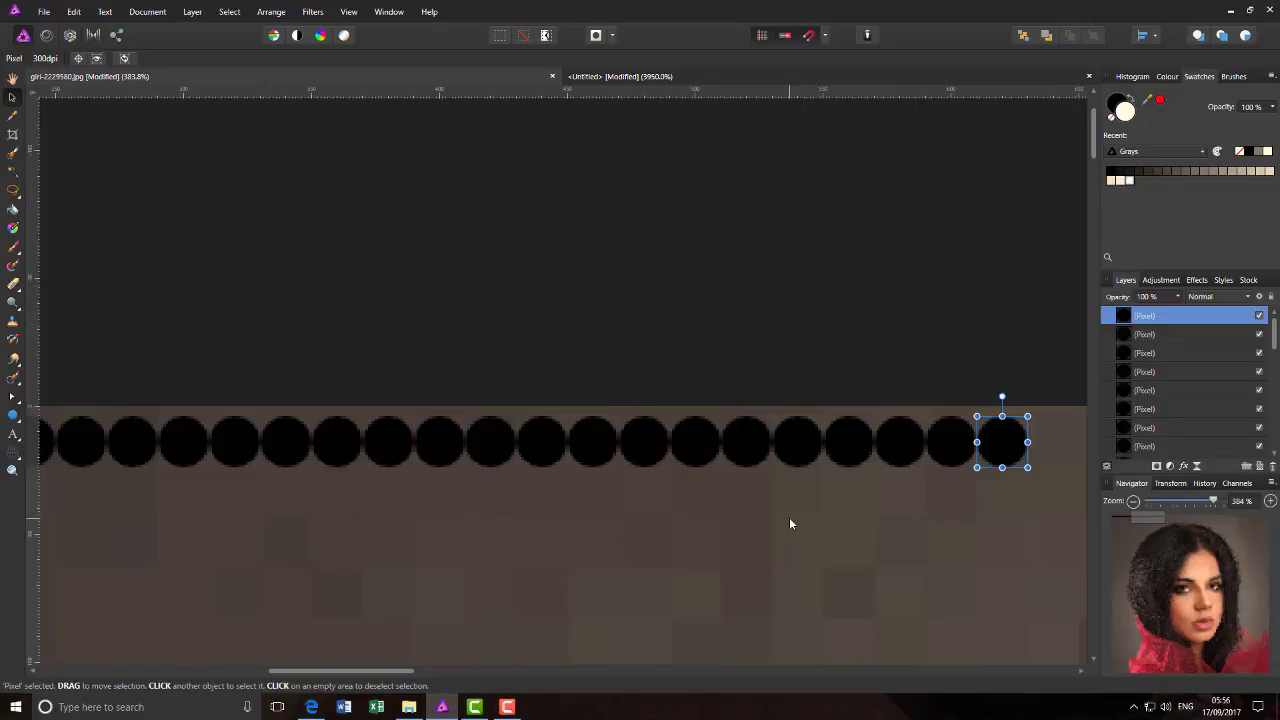
- Complete the row of circles across the photo's full width and inspect its end at the upper-right corner
key("ctrl+0")
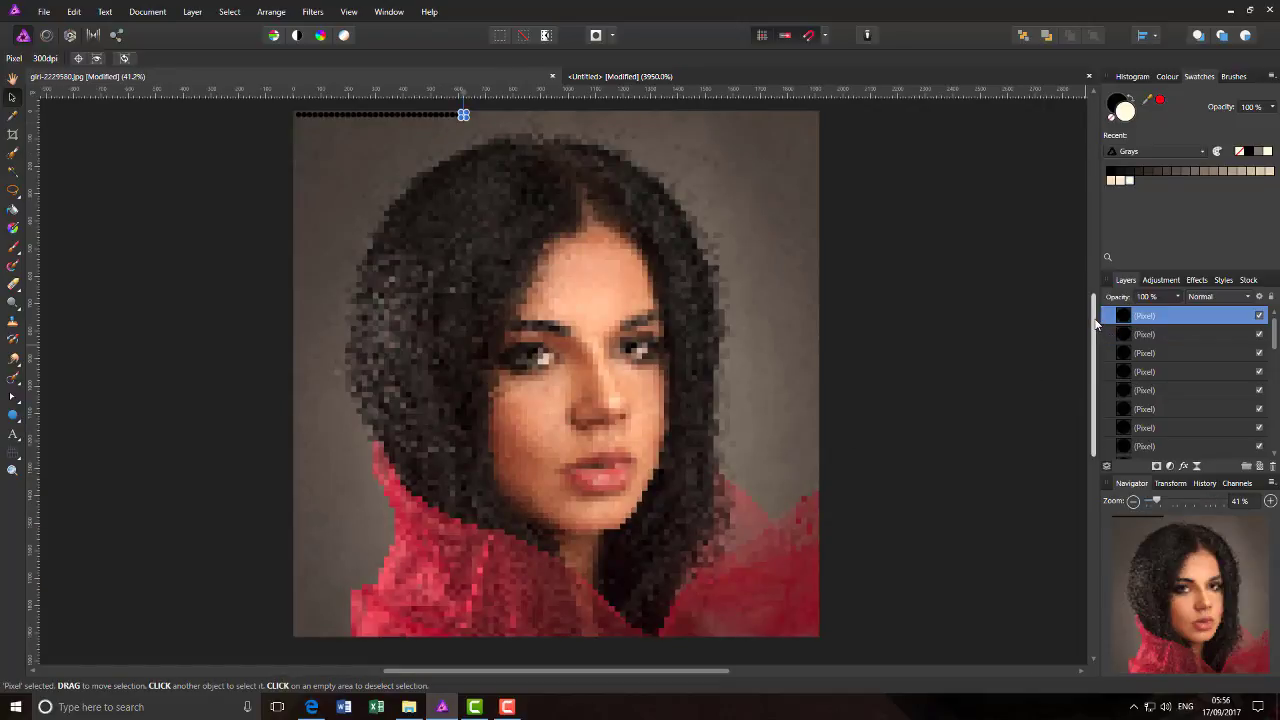
left_click_drag(1093, 311, 1093, 283)
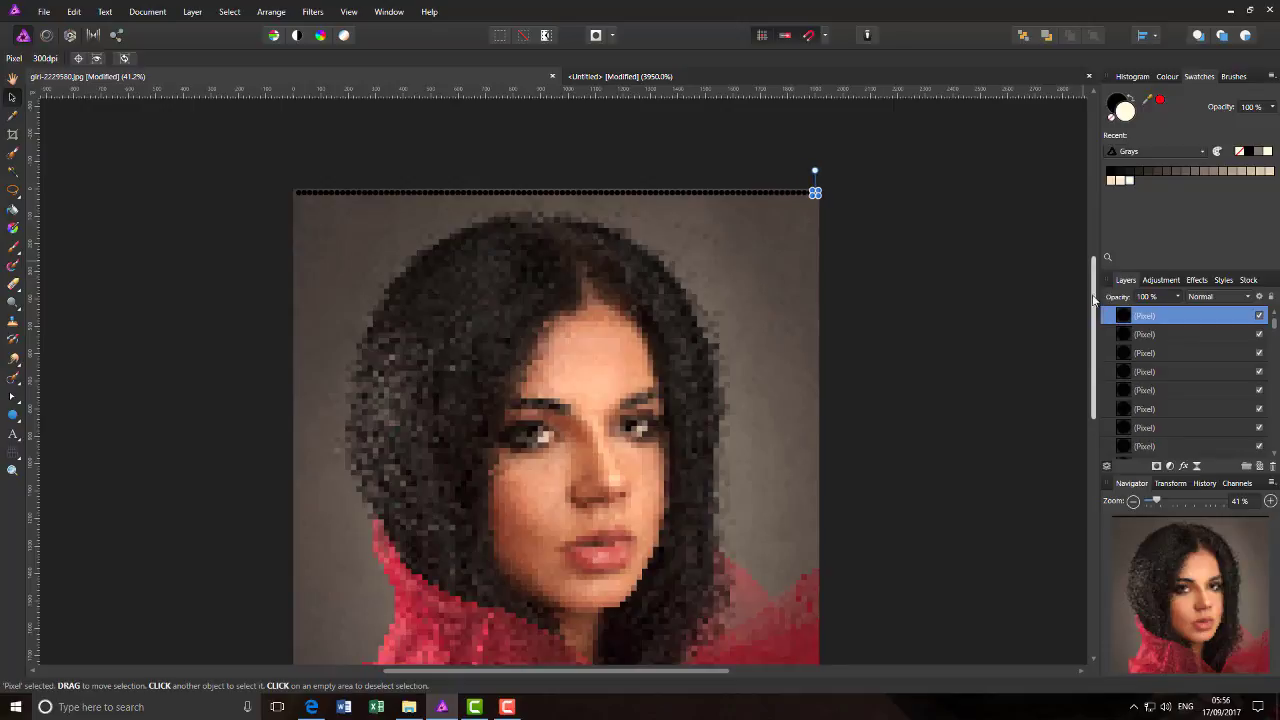
scroll(1009, 337, "up", 10)
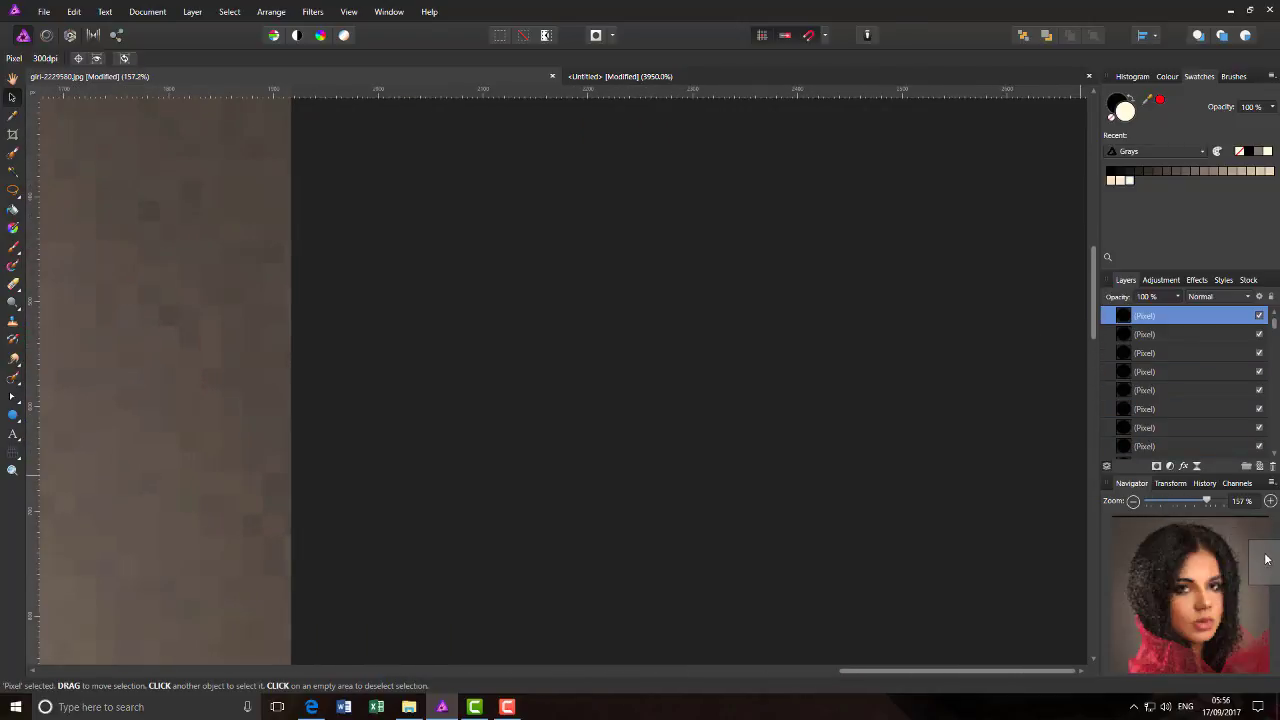
left_click_drag(1266, 559, 1246, 488)
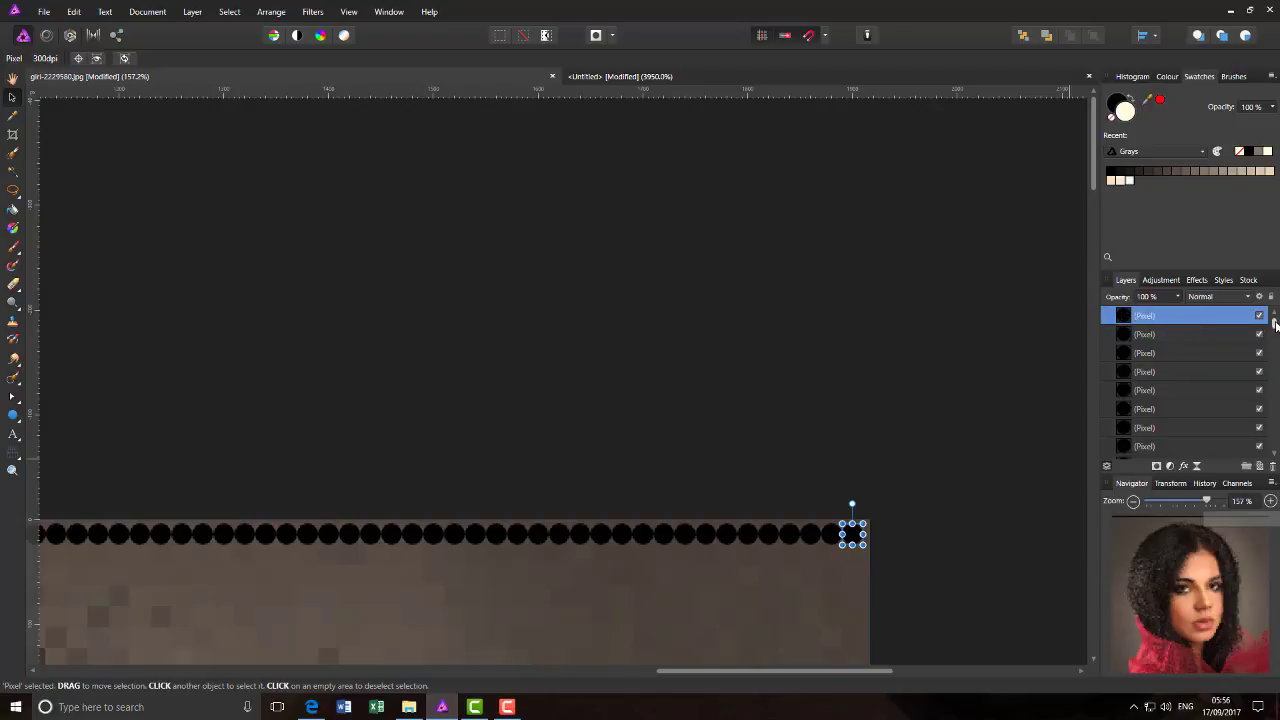
- Select all the circle layers above the two Background layers and group them
left_click_drag(1274, 326, 1275, 442)
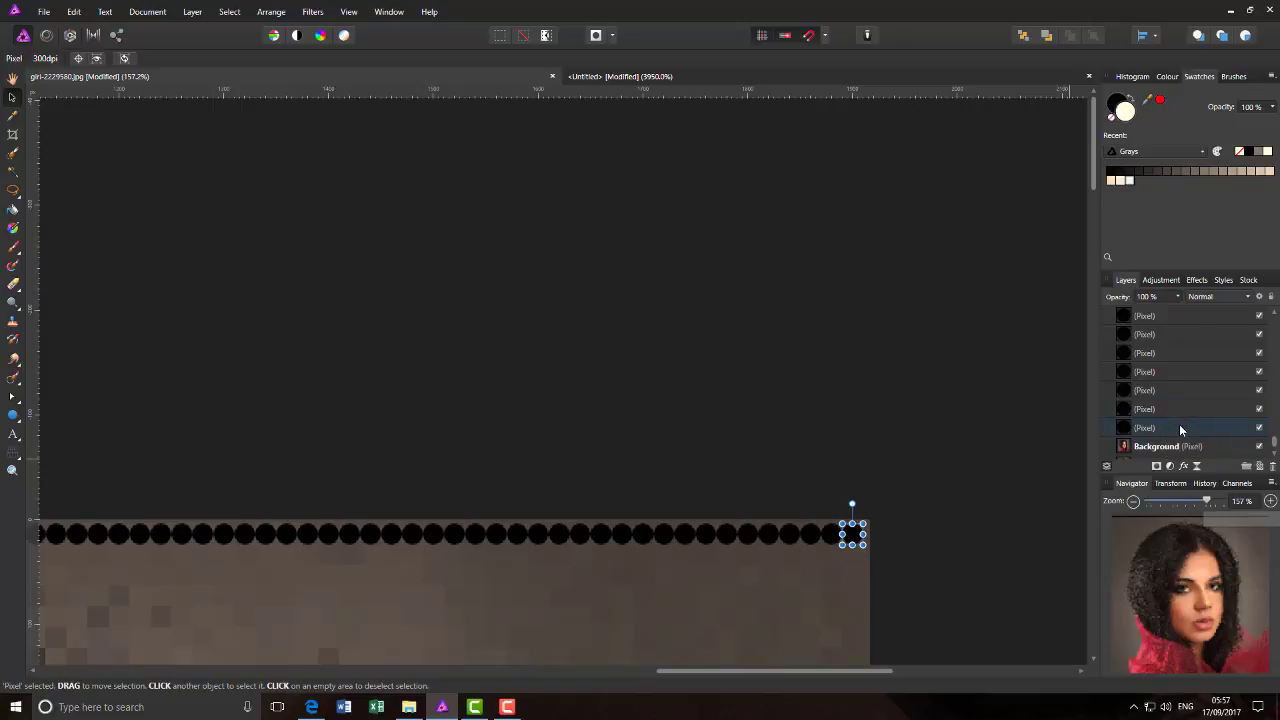
key("ctrl+a")
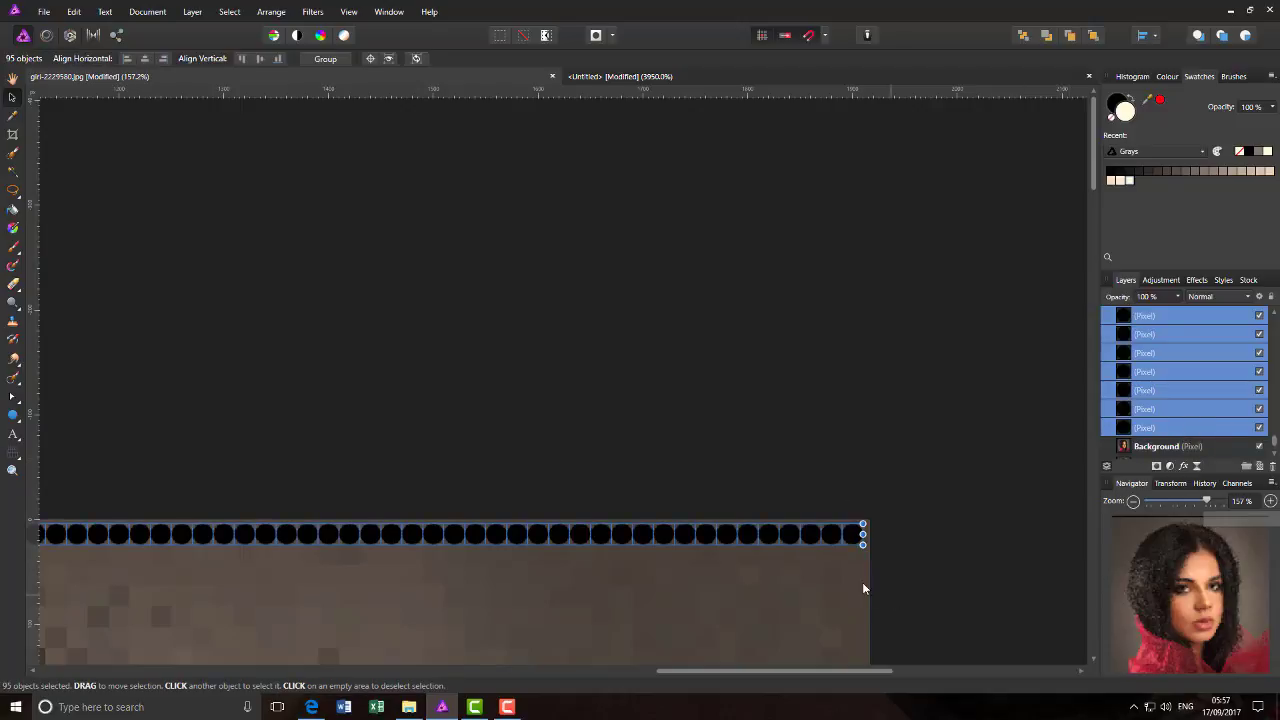
right_click(1178, 338)
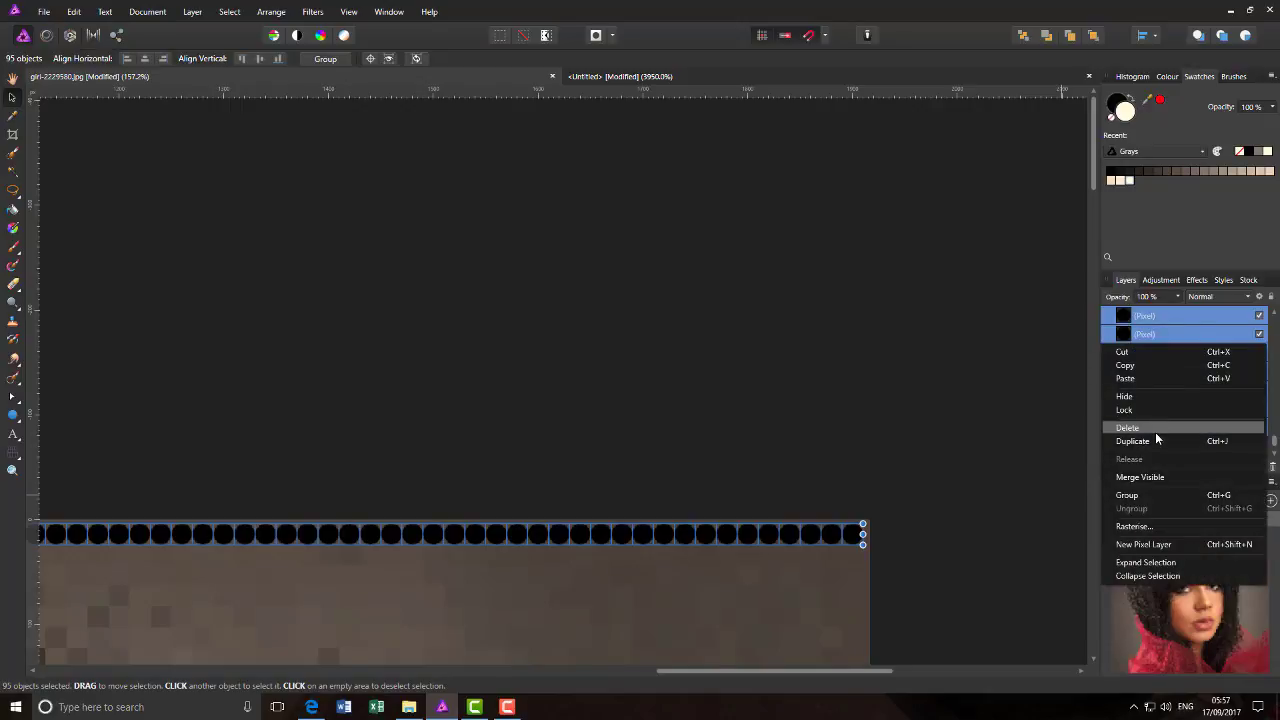
left_click(1142, 493)
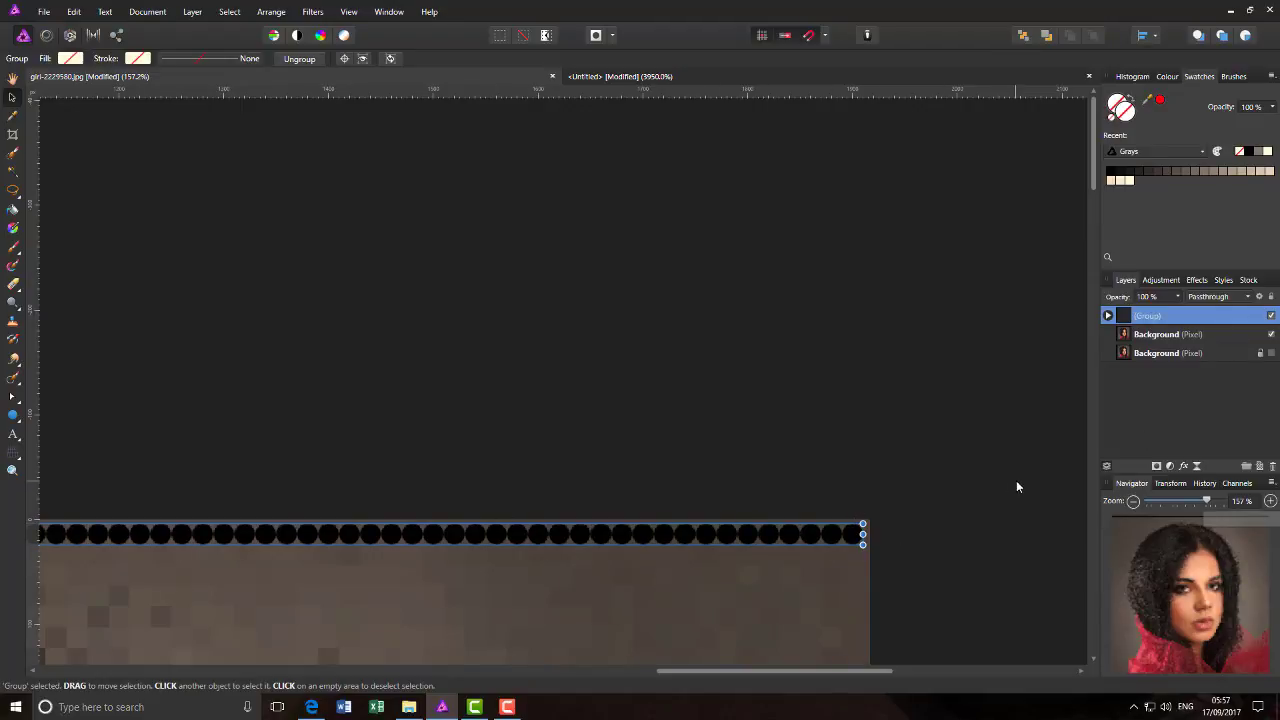
- Rename the group of circles as "dot"
double_click(1163, 317)
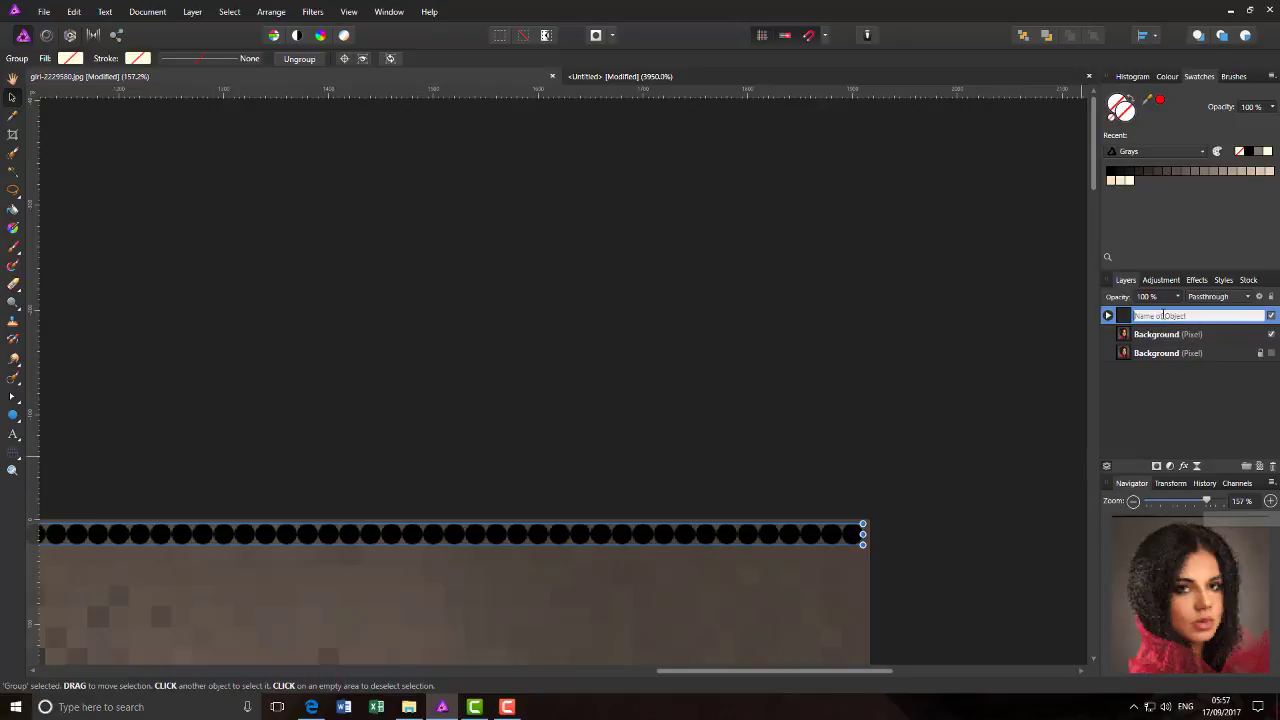
type("dot")
key("Return")
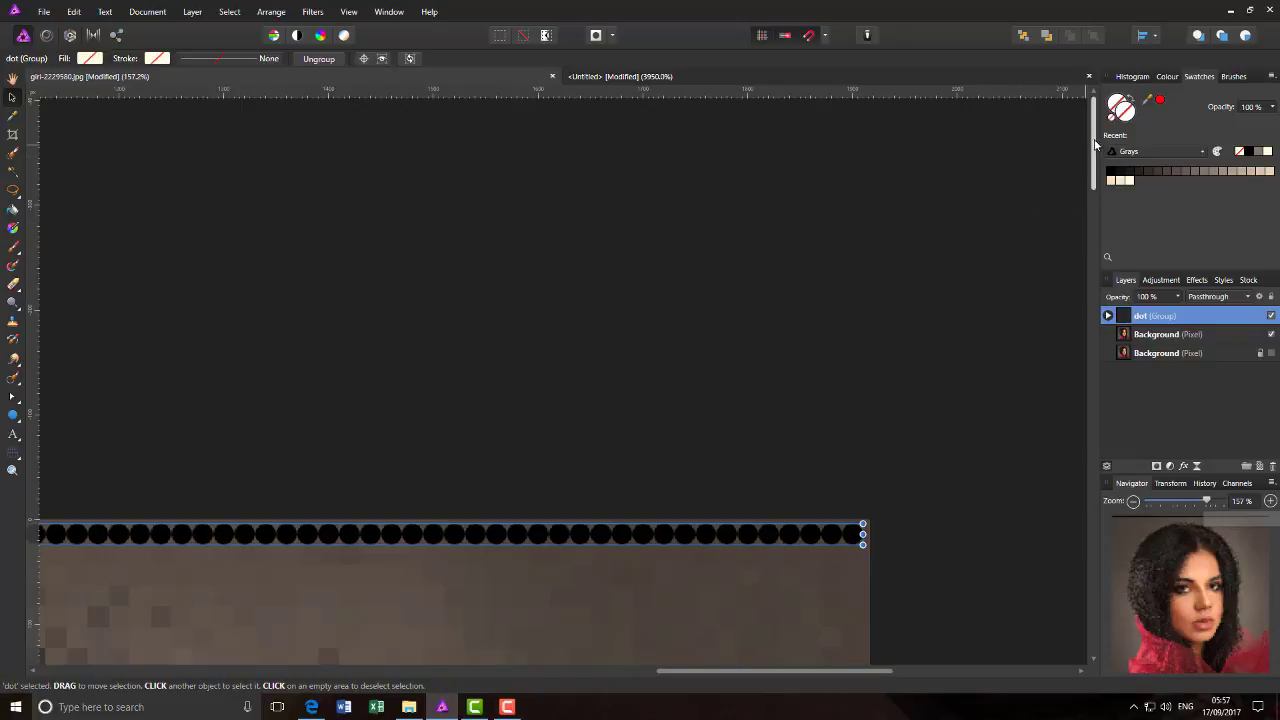
left_click_drag(1094, 141, 1099, 183)
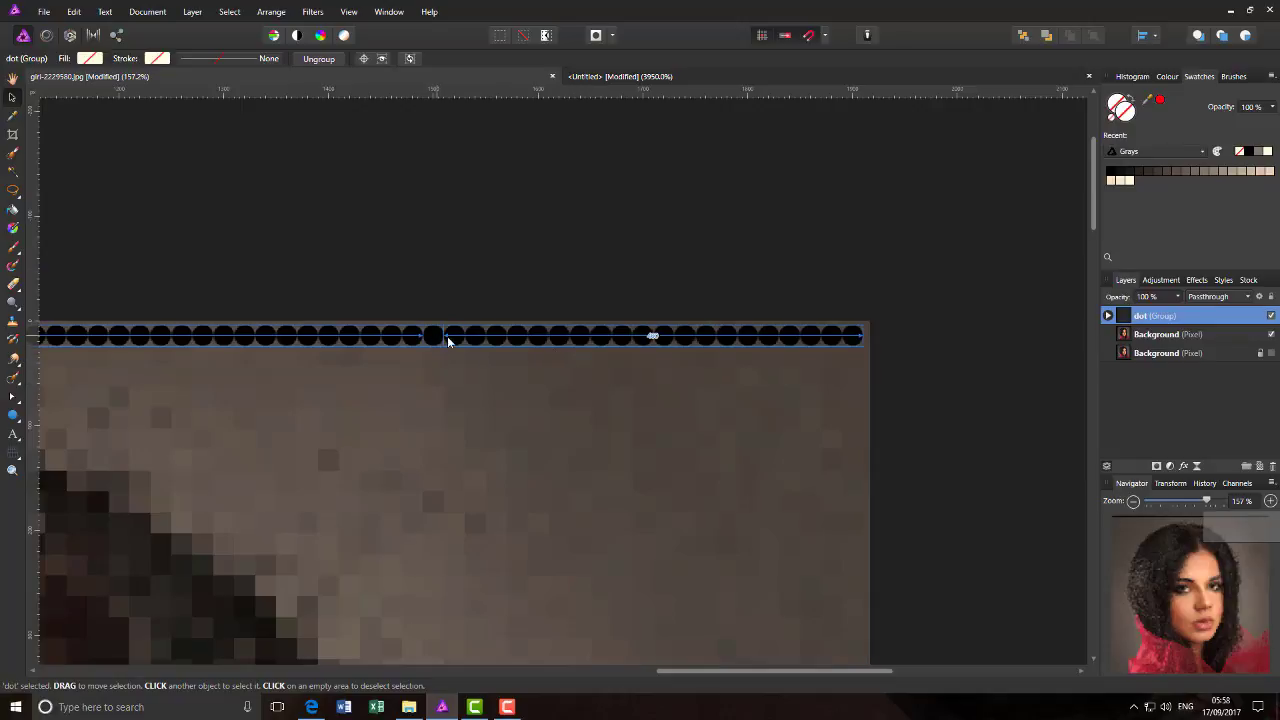
- Copy the dot row directly beneath itself and keep duplicating it downward until the rows reach about 340 px down the photo
left_click_drag(492, 343, 491, 358)
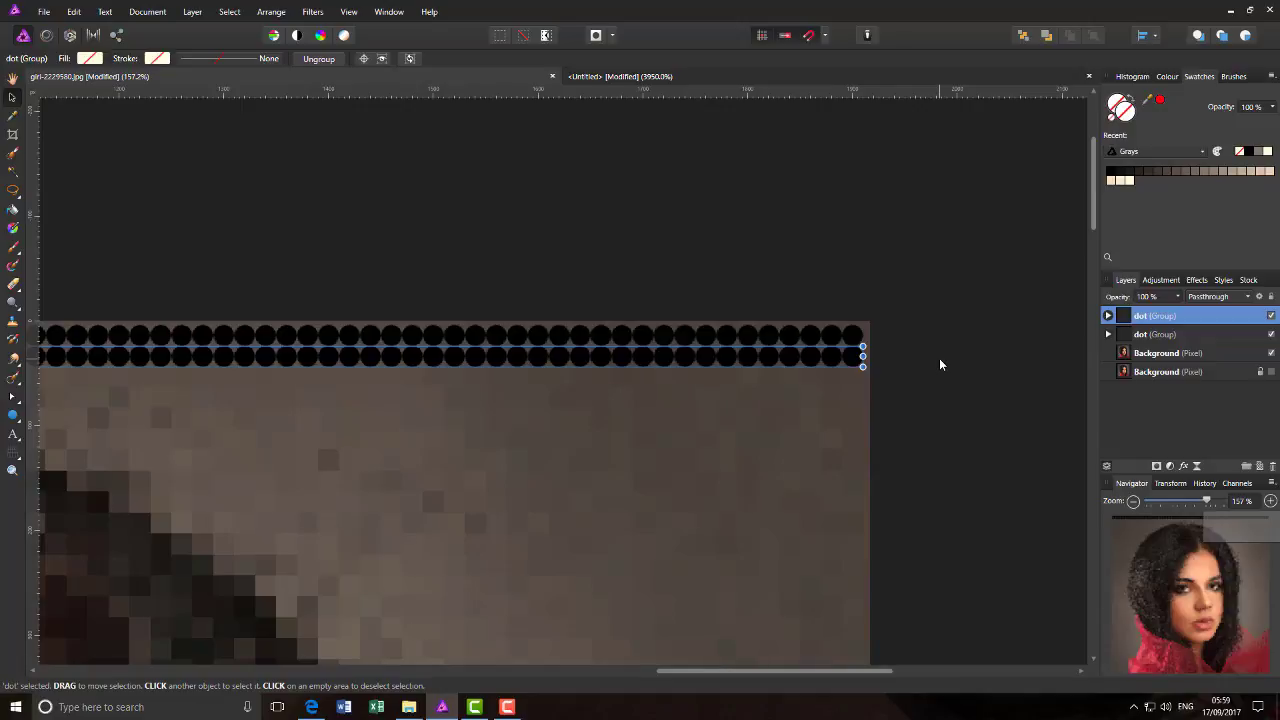
key("ctrl+j")
key("ctrl+j")
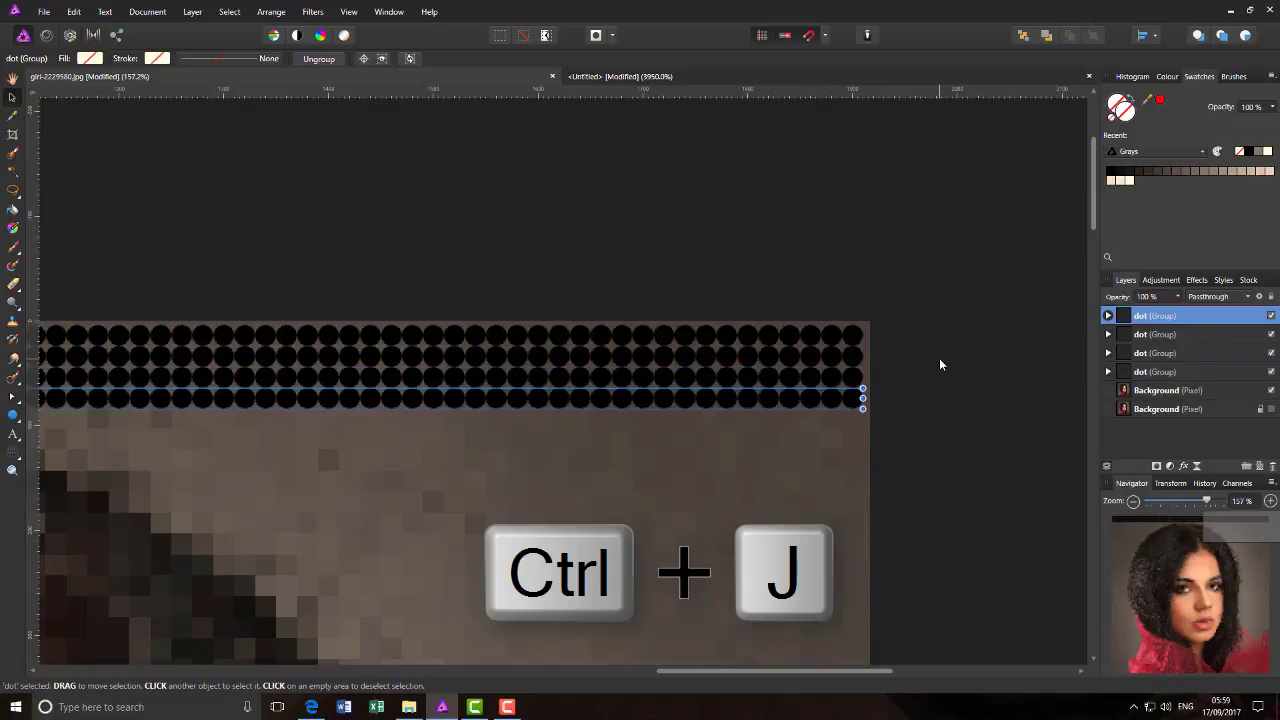
key("ctrl+j")
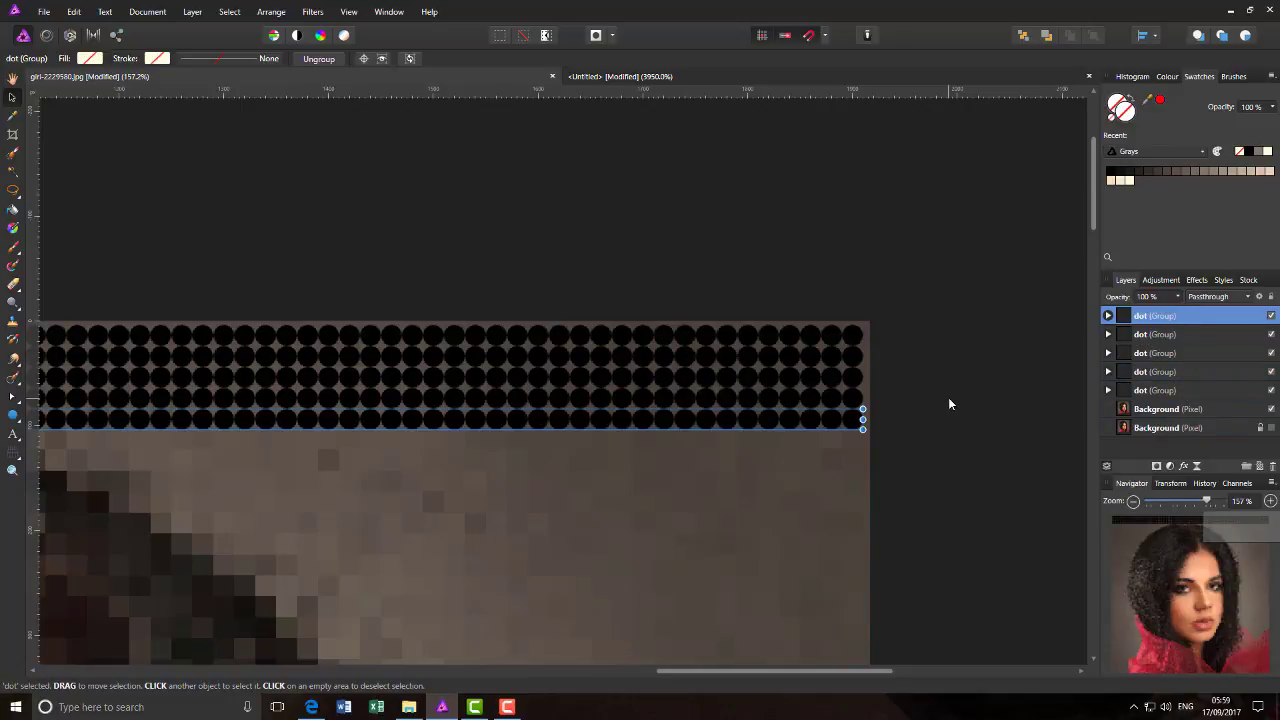
key("ctrl+j")
key("ctrl+j")
key("ctrl+j")
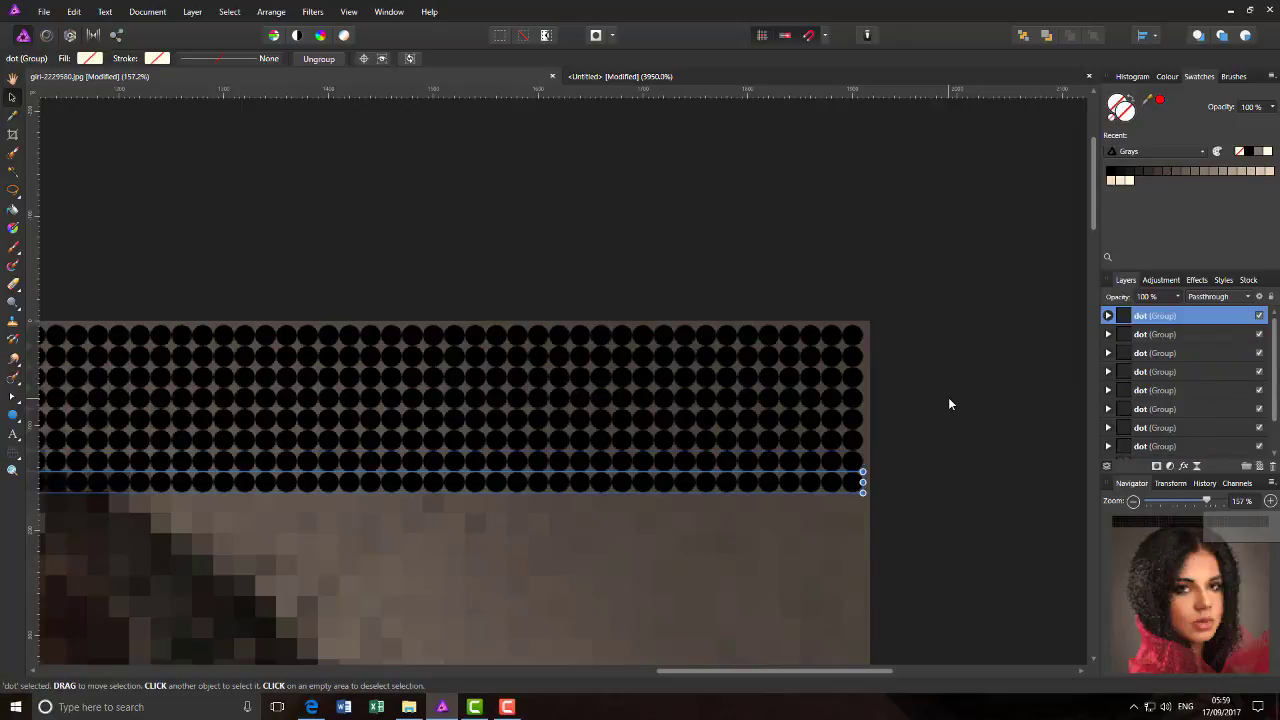
key("ctrl+j")
key("ctrl+j")
key("ctrl+j")
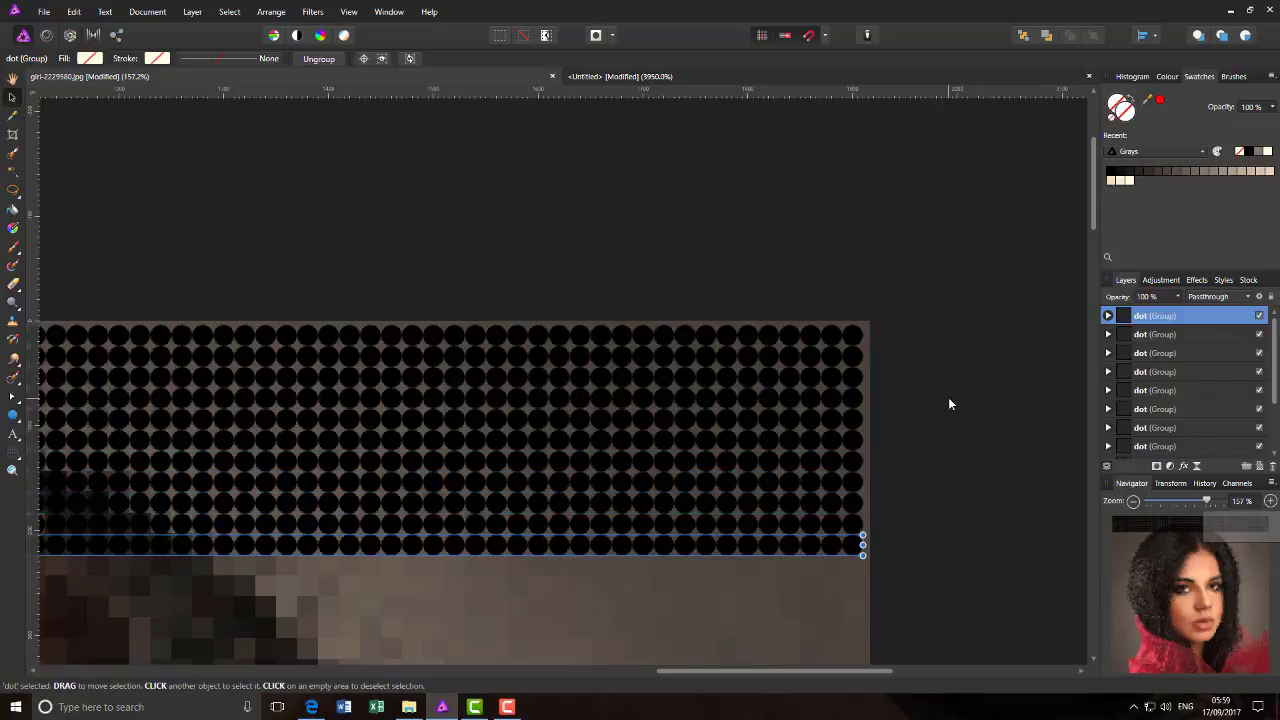
key("ctrl+j")
key("ctrl+j")
key("ctrl+j")
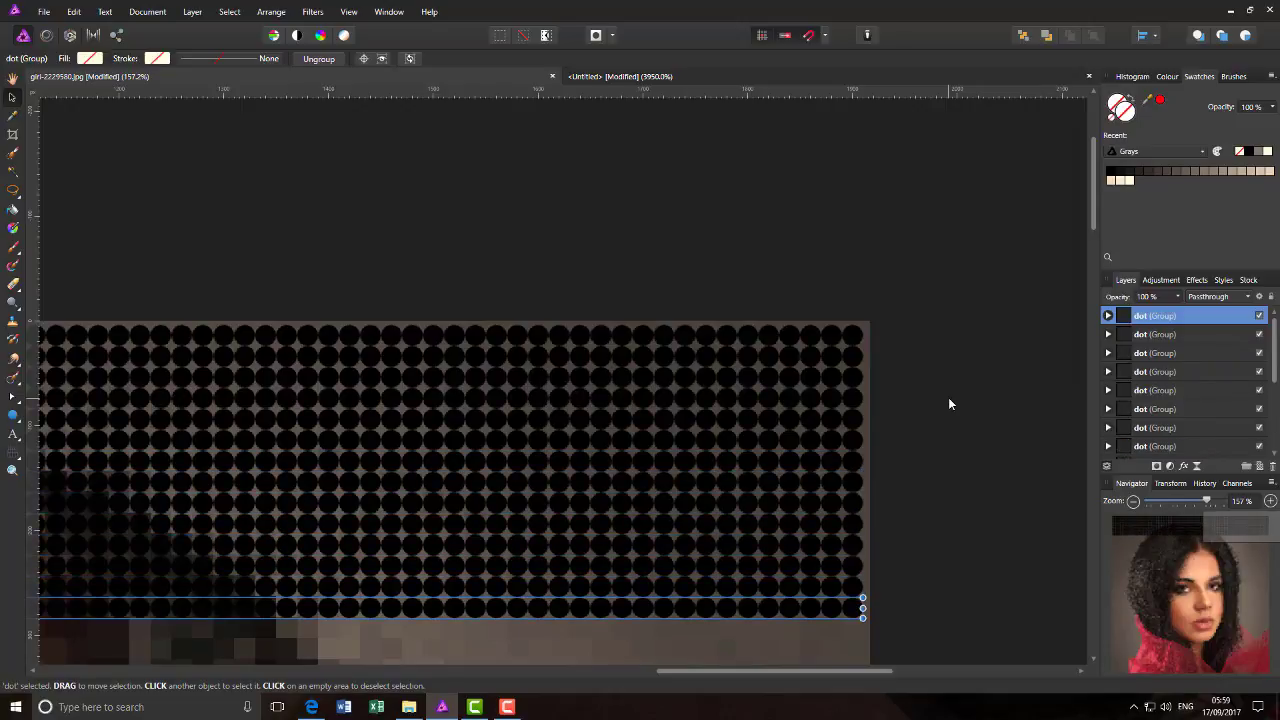
key("ctrl+j")
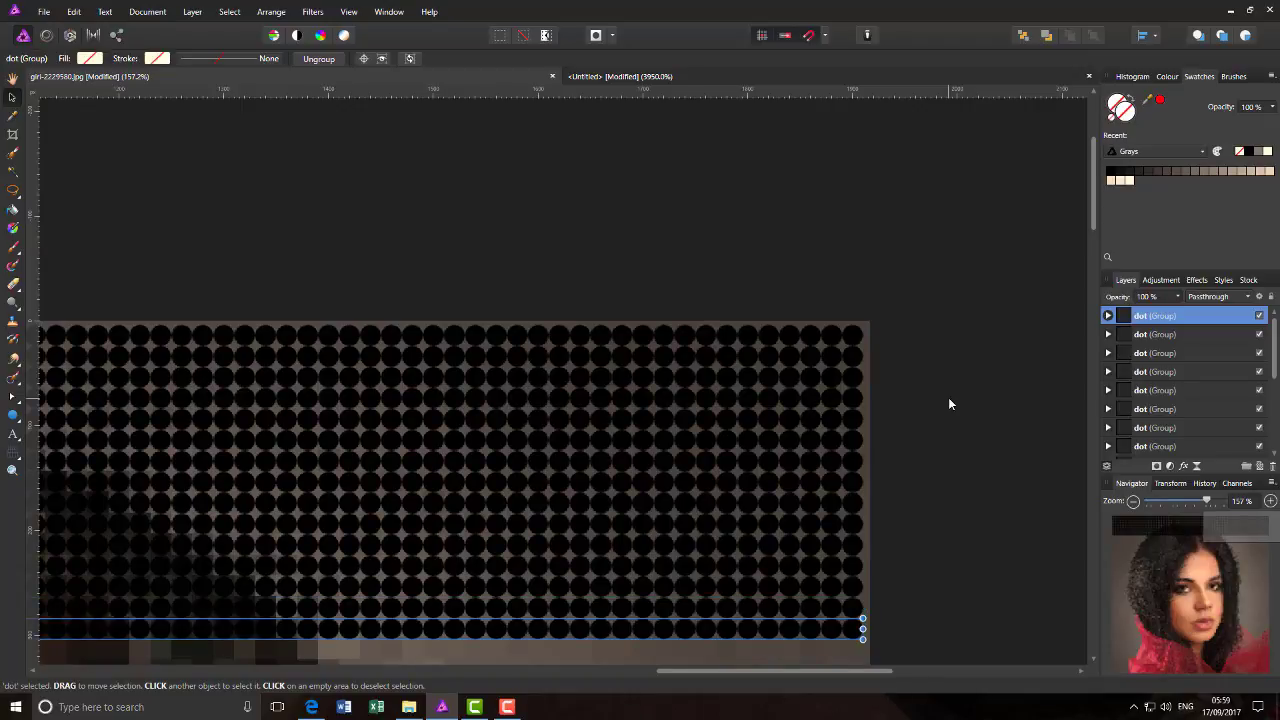
key("ctrl+j")
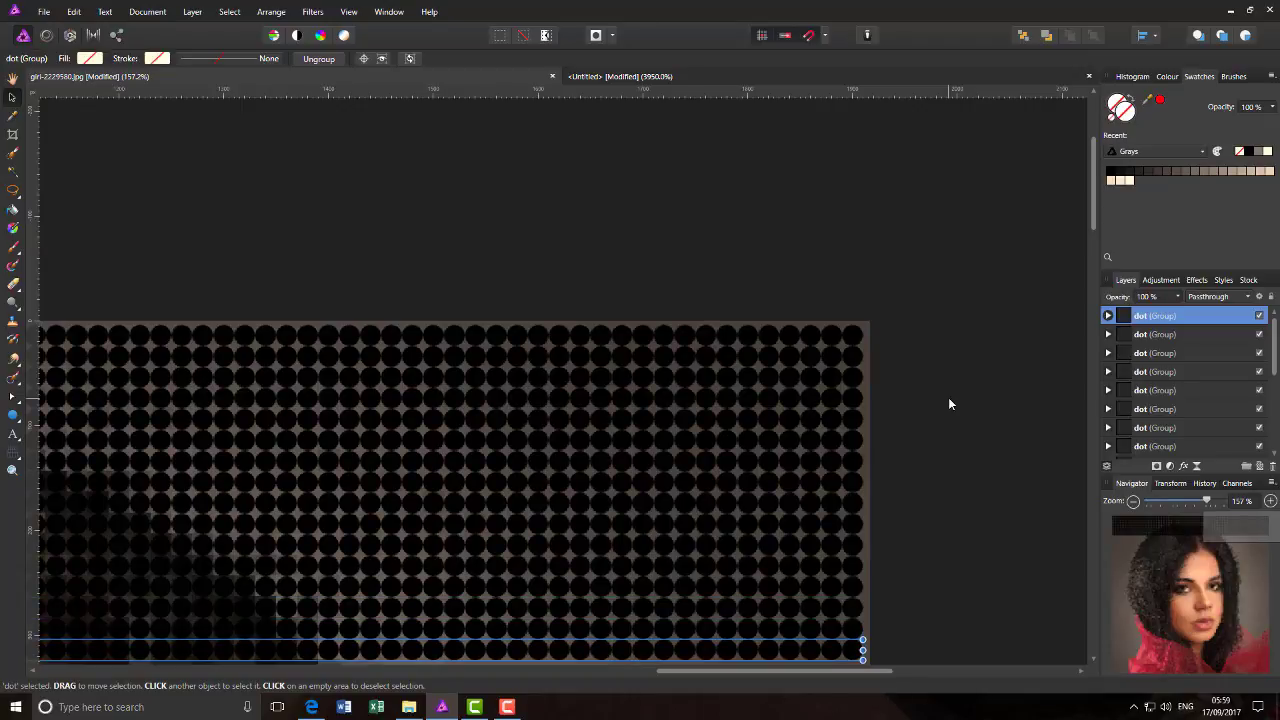
key("ctrl+j")
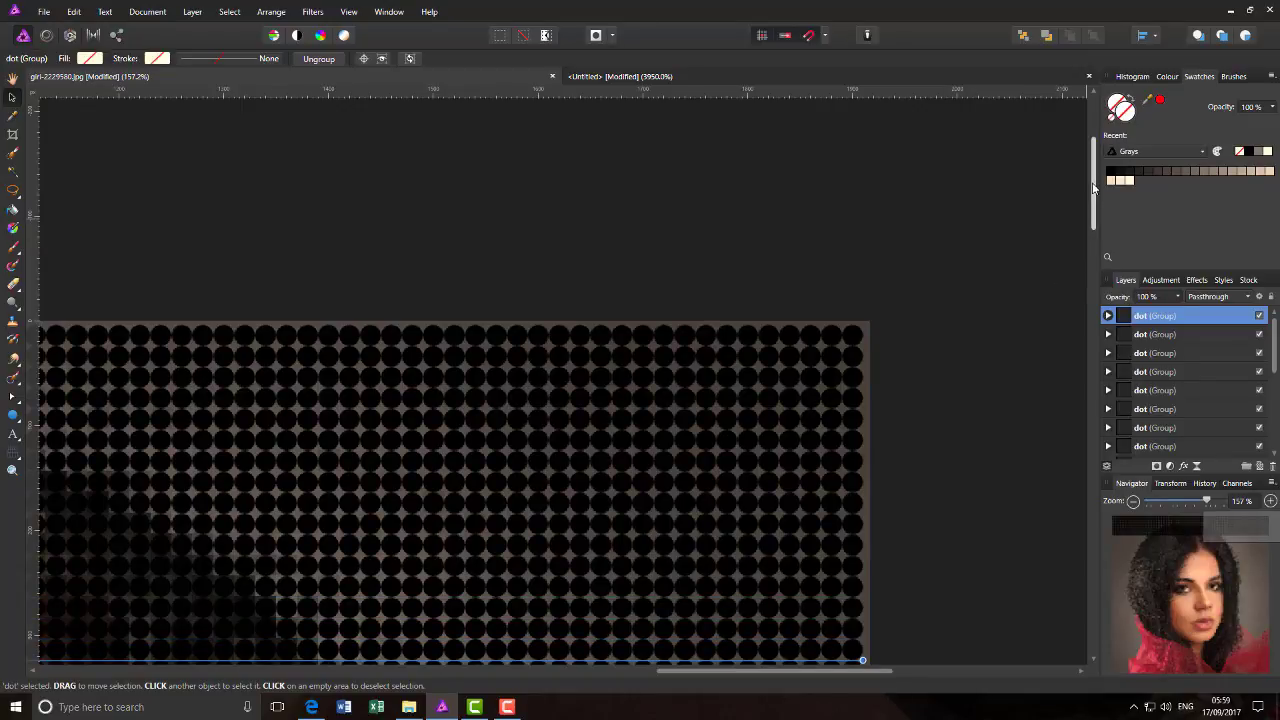
- Continue duplicating the dot row downward over the hair and forehead to about 540 px down the photo
mouse_move(1093, 187)
left_mouse_down()
mouse_move(1093, 245)
mouse_move(1093, 199)
left_mouse_up()
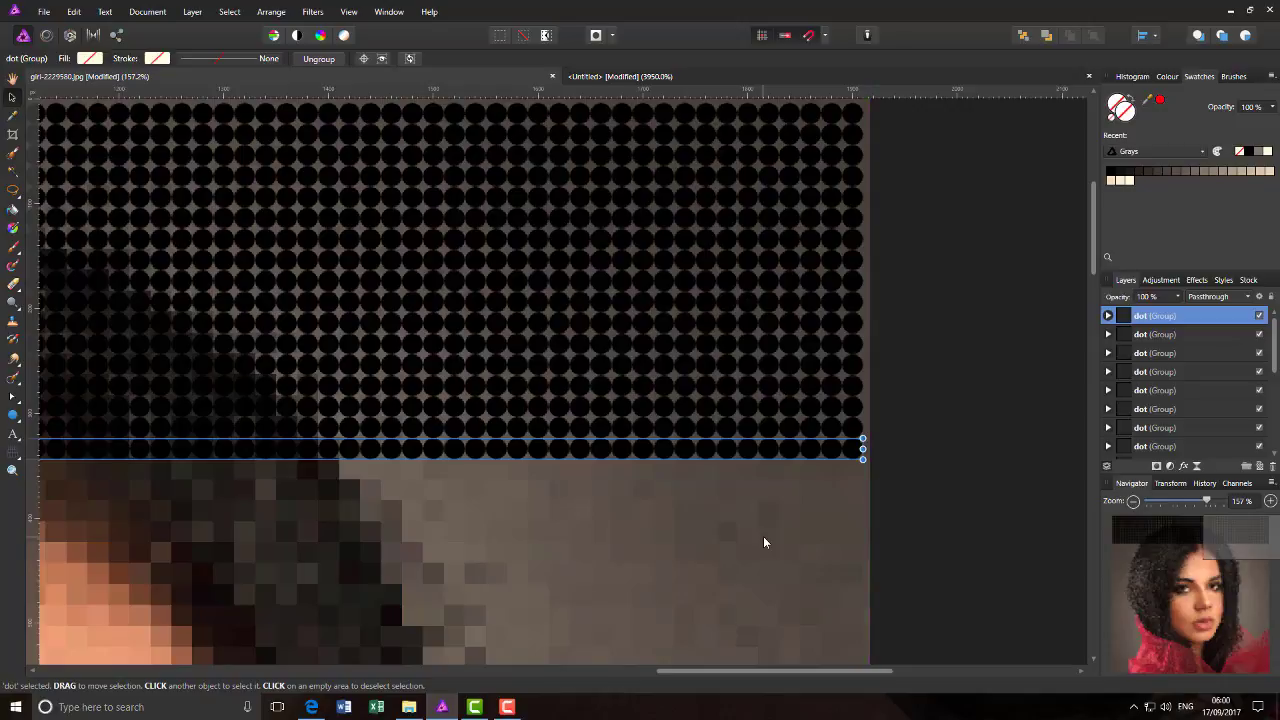
key("ctrl+j")
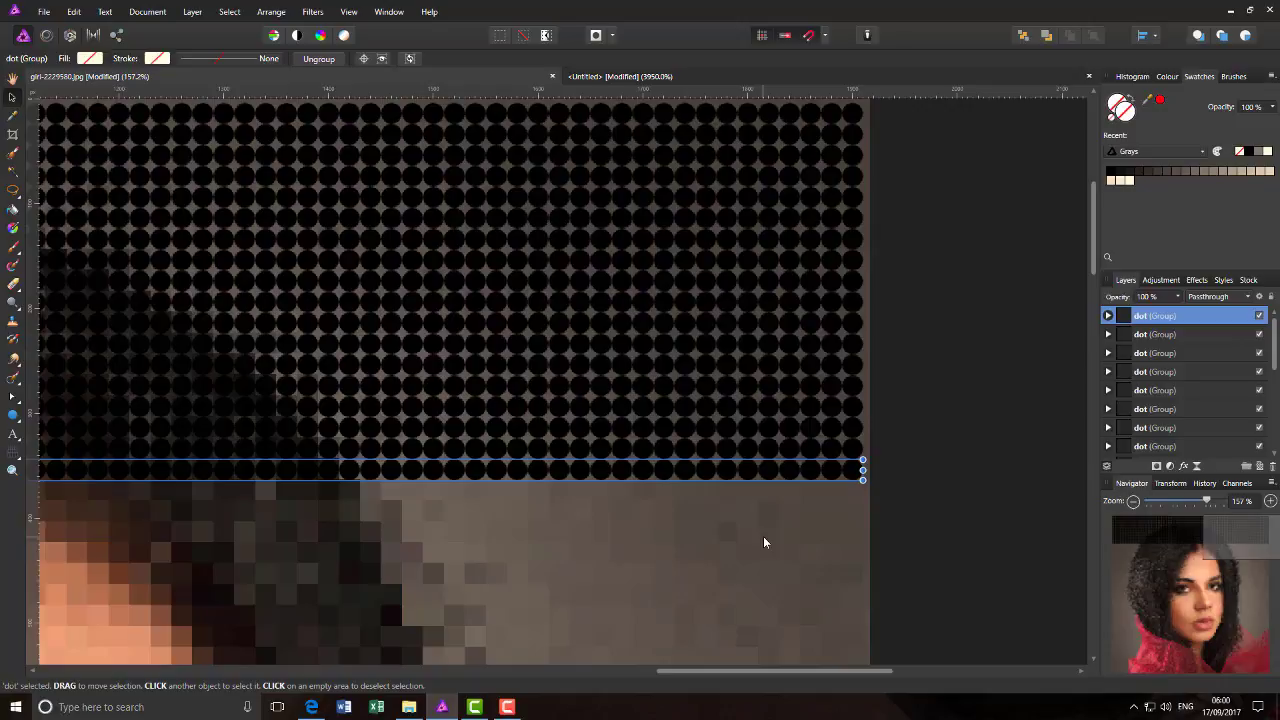
key("ctrl+j")
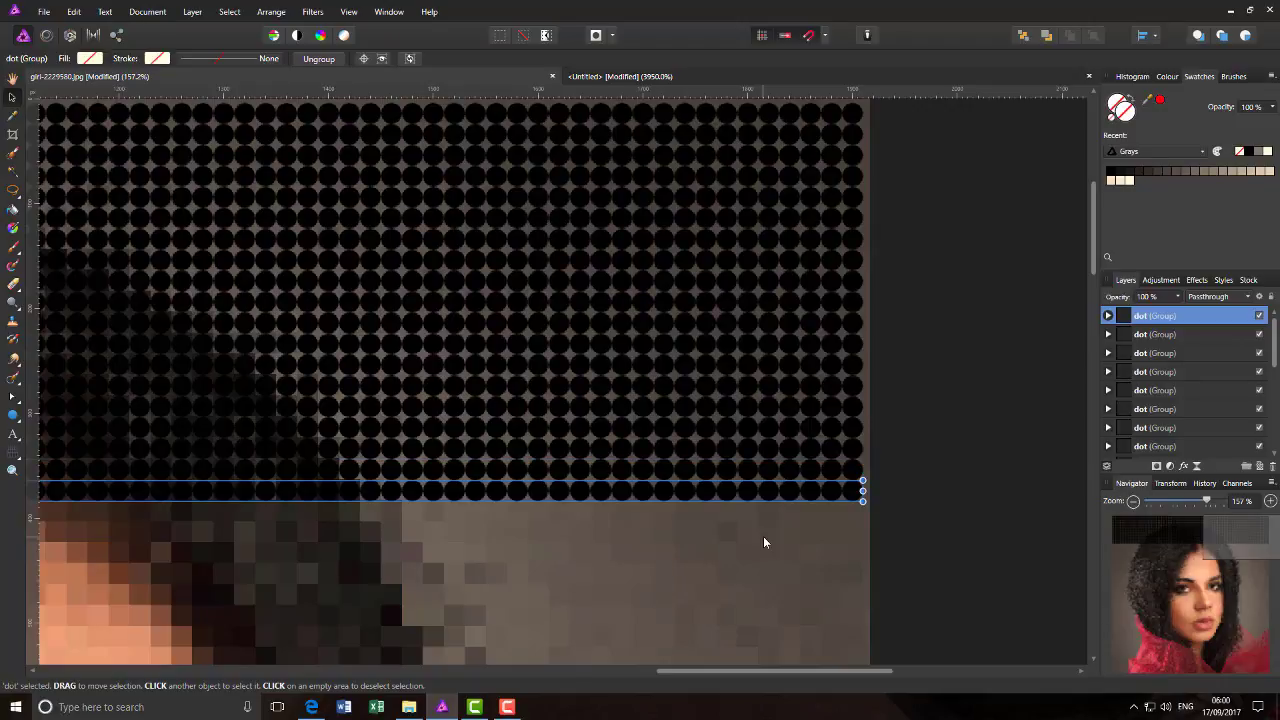
key("ctrl+j")
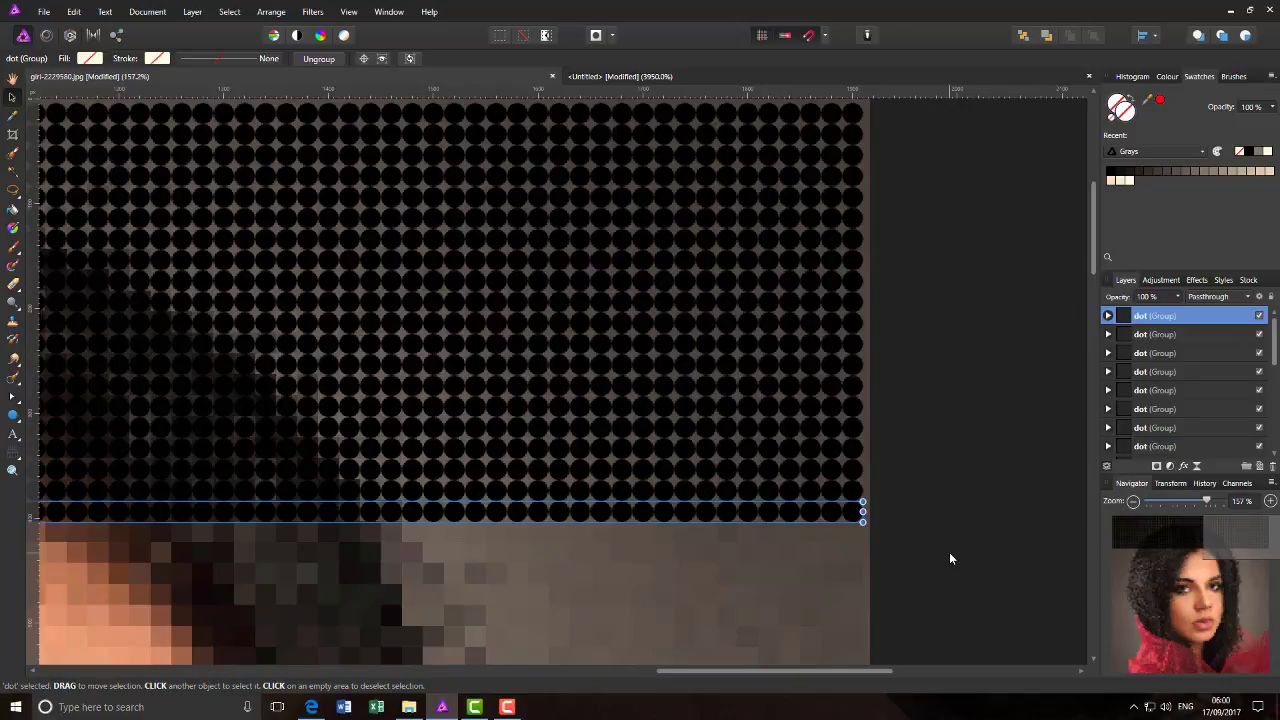
key("ctrl+j")
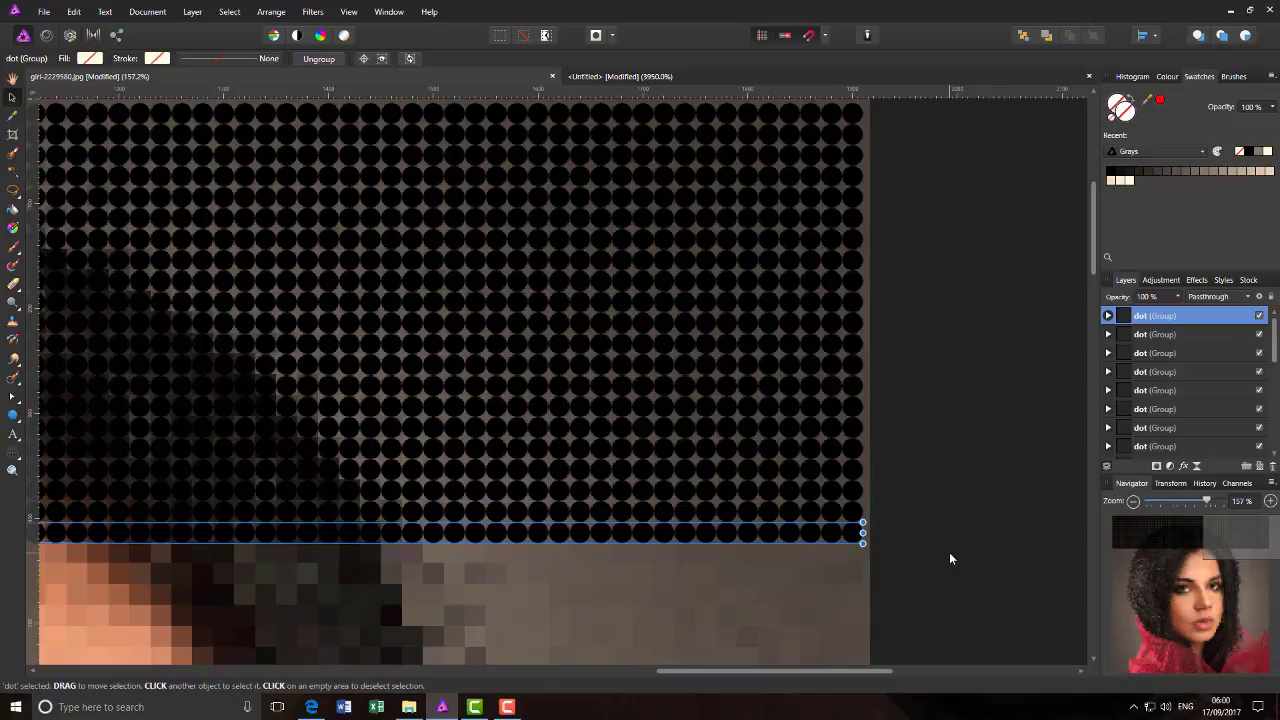
key("ctrl+j")
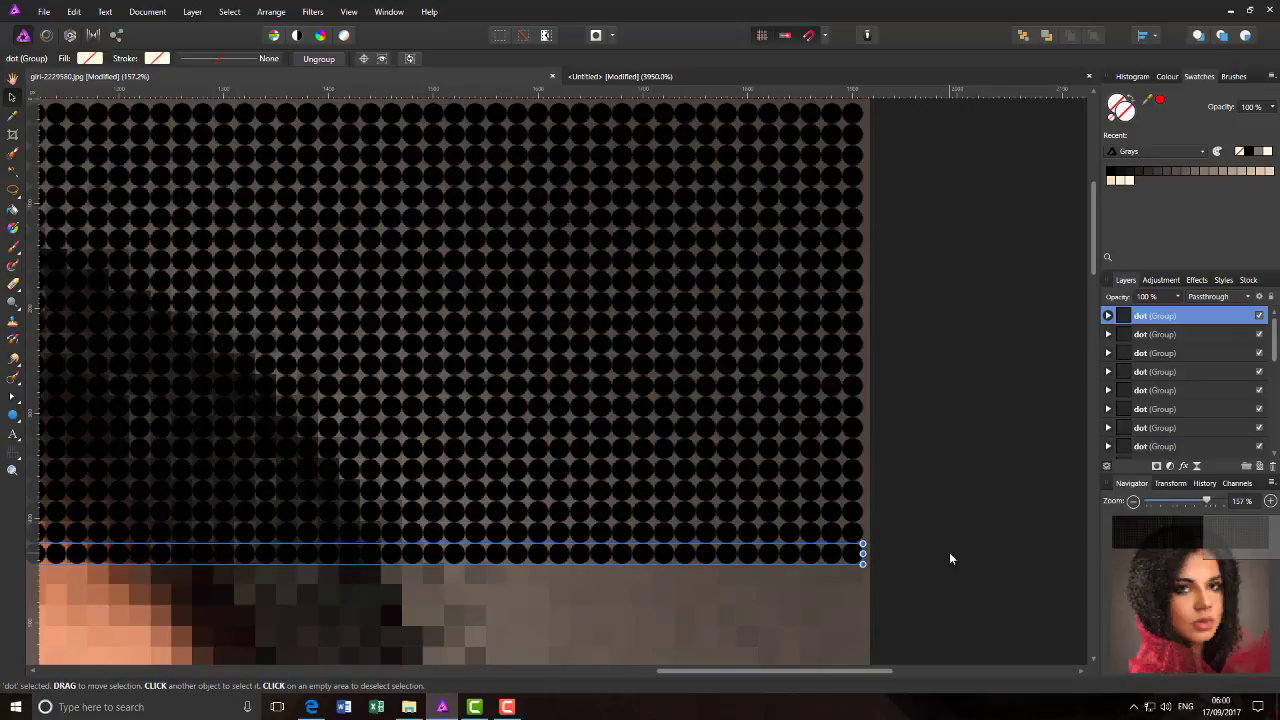
key("ctrl+j")
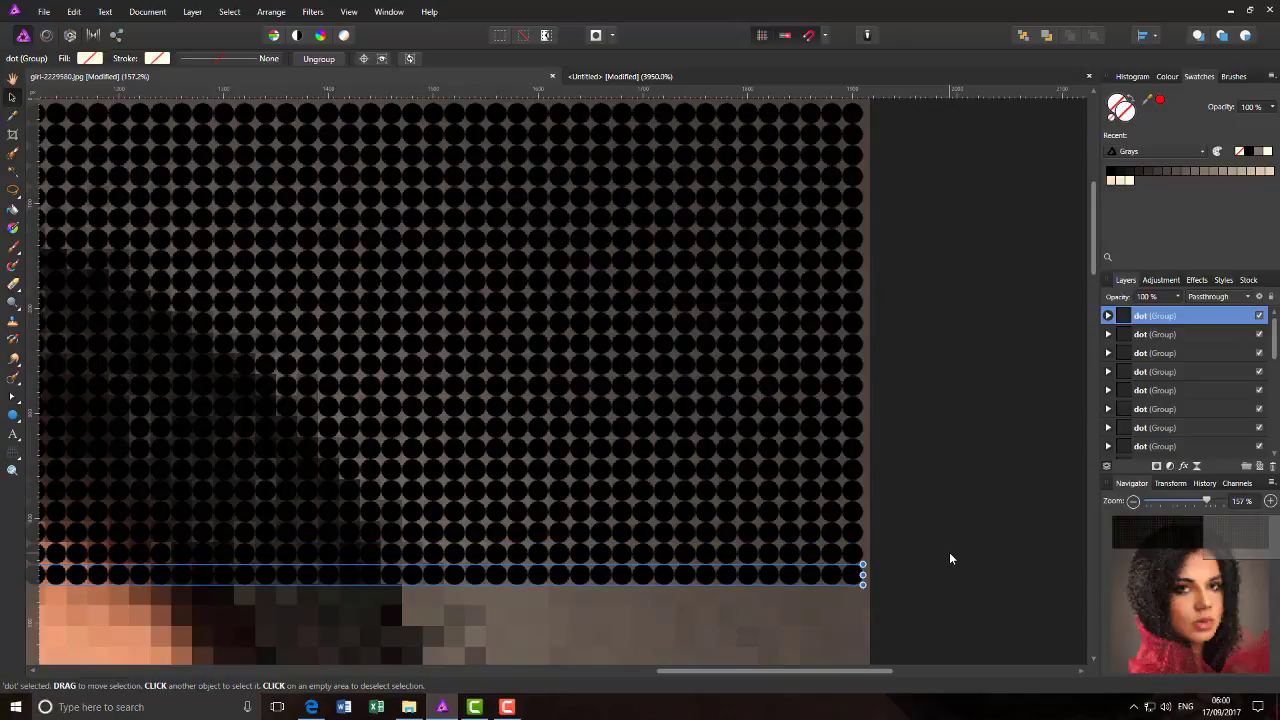
key("ctrl+j")
key("ctrl+j")
key("ctrl+j")
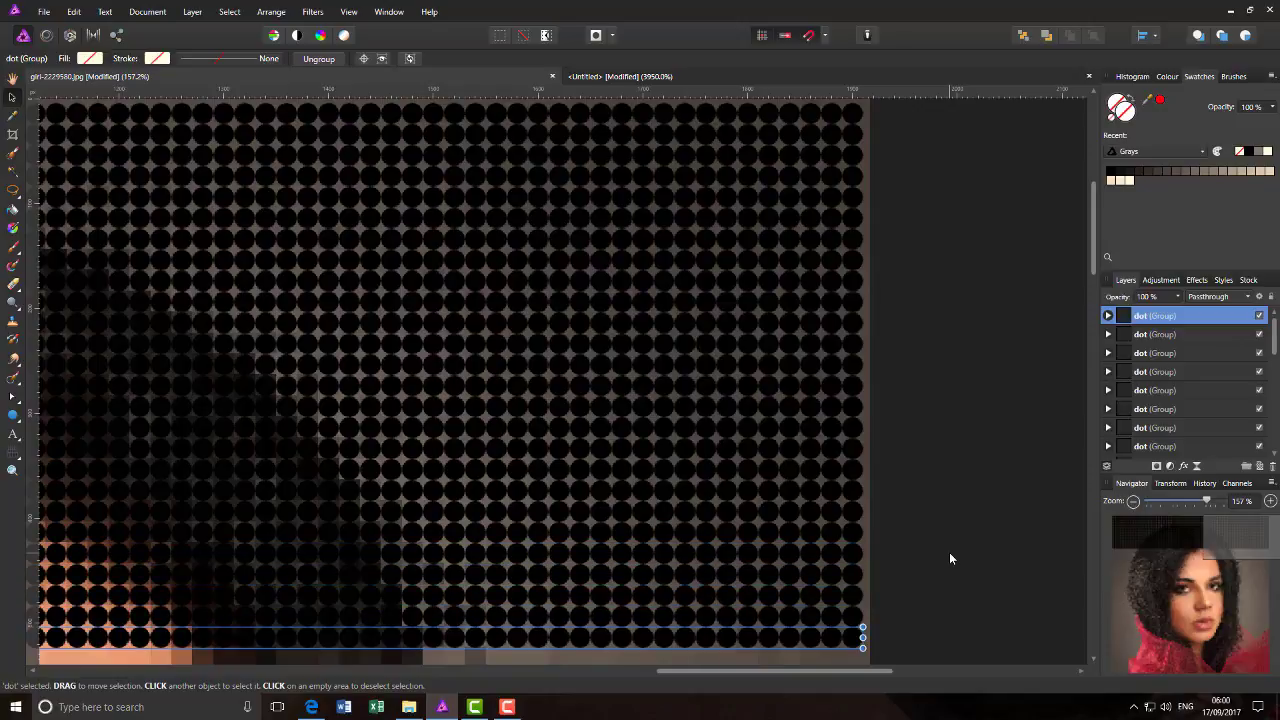
key("ctrl+j")
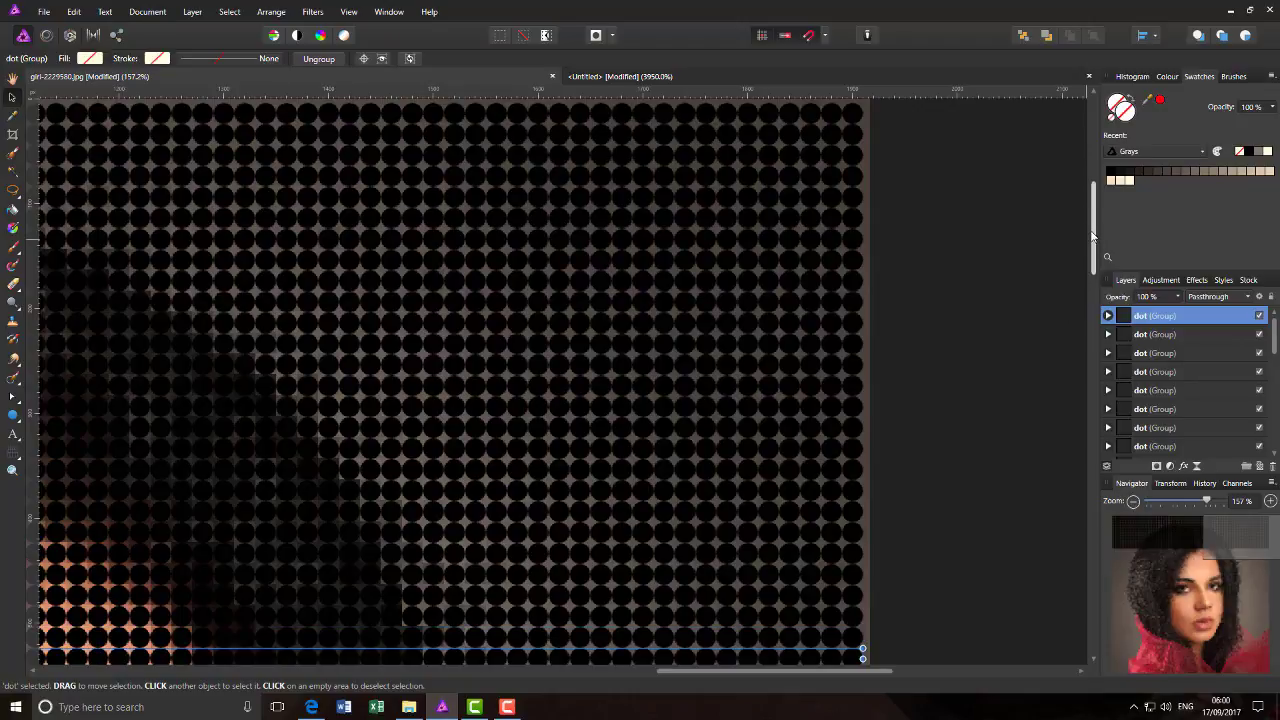
- Extend the rows of circles with further duplicates to just above the eyebrow, about 745 px down the photo
scroll(1096, 256, "down", 2)
left_click_drag(1097, 258, 1097, 318)
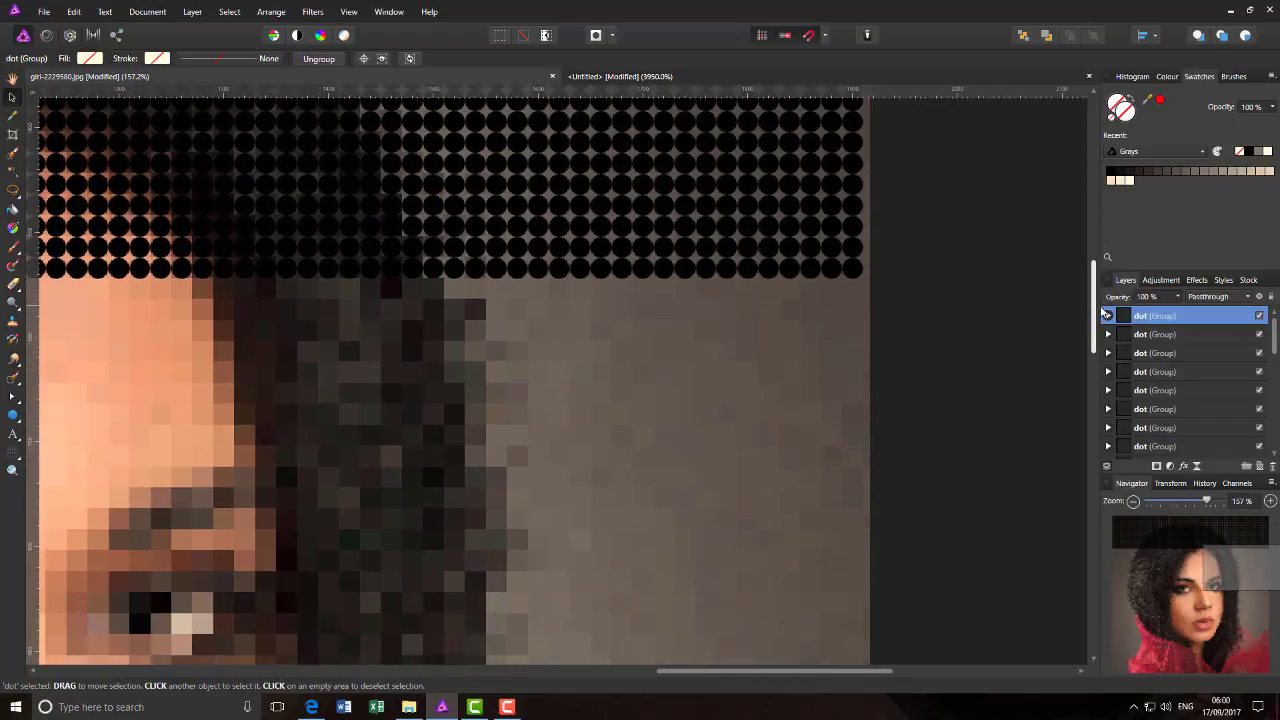
scroll(975, 346, "down", 1)
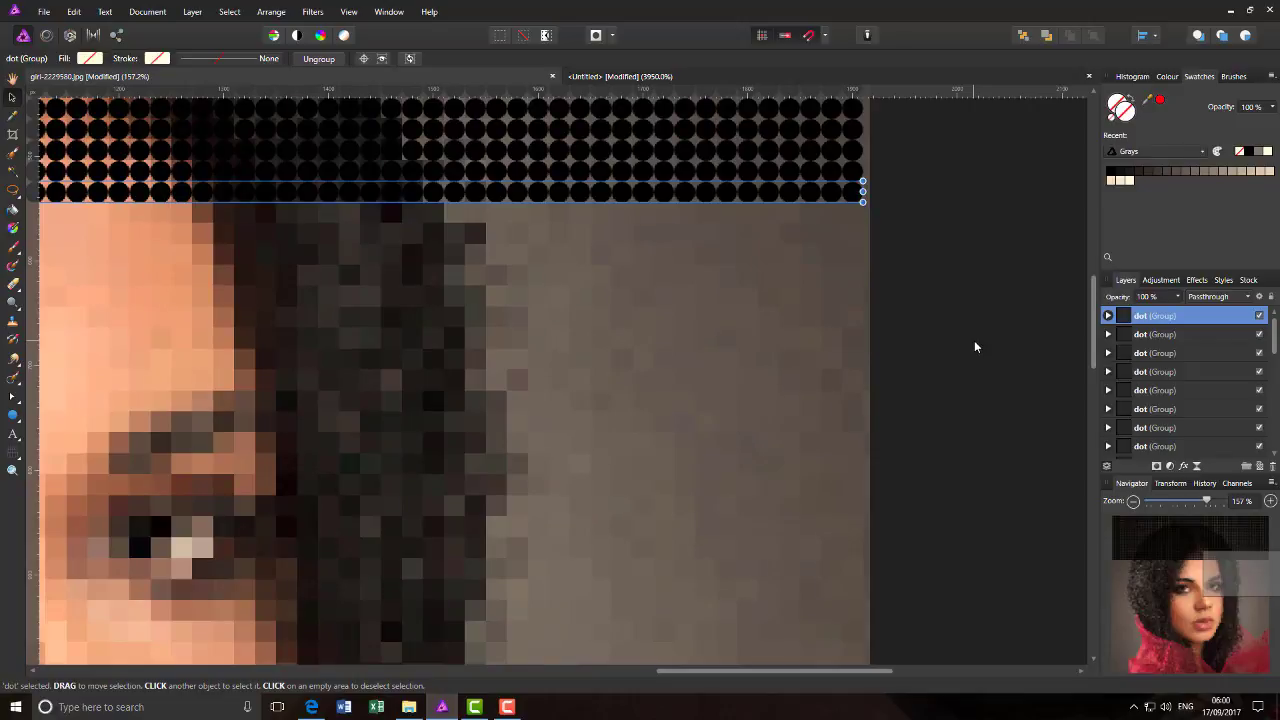
key("ctrl+j")
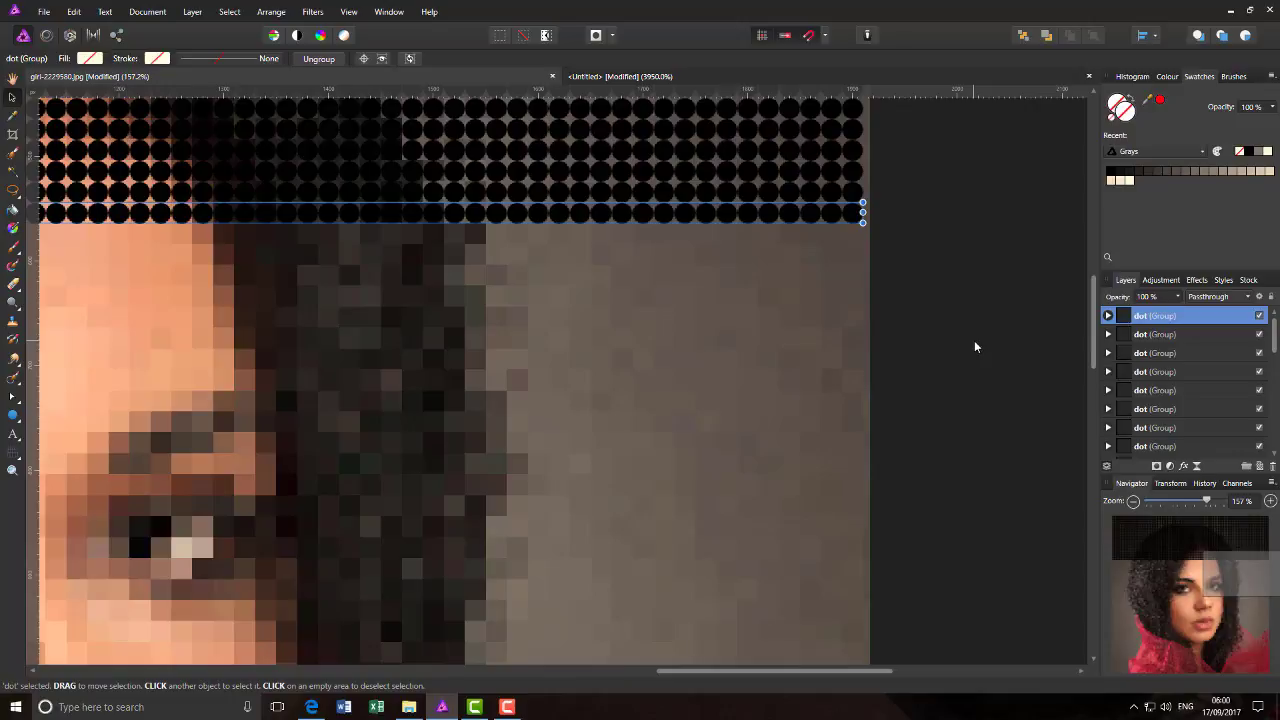
key("ctrl+j")
key("ctrl+j")
key("ctrl+j")
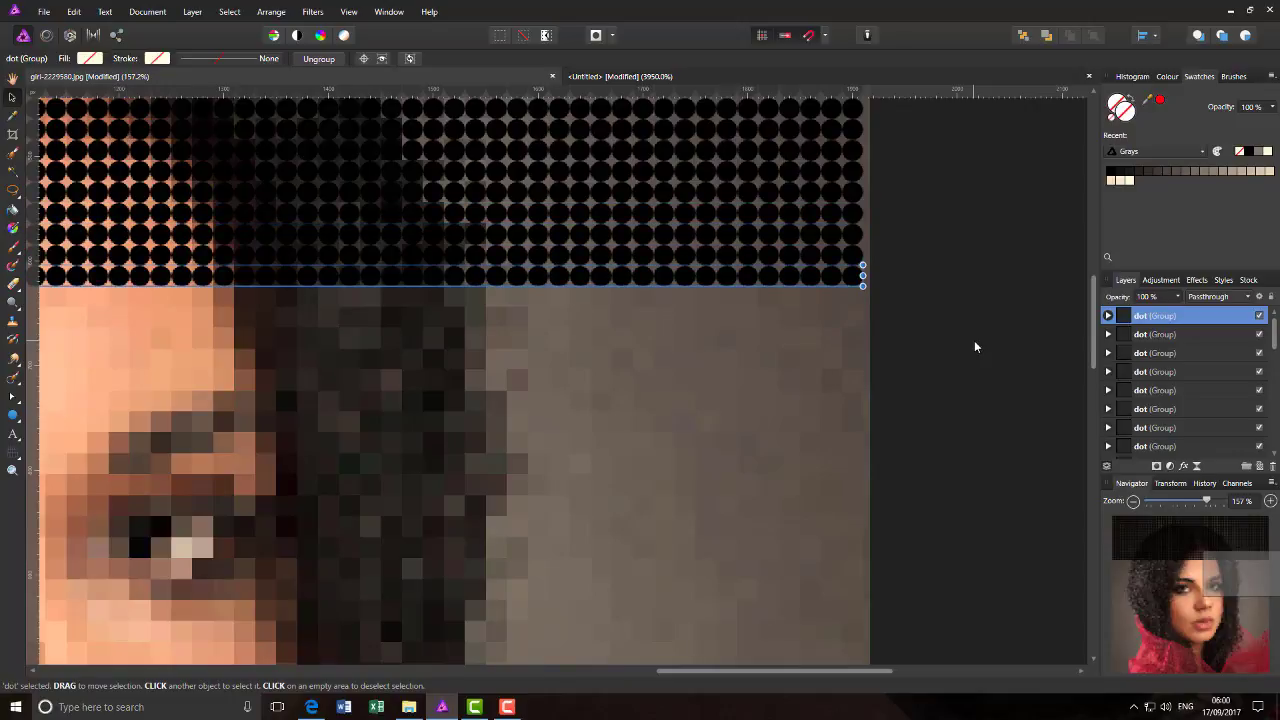
key("ctrl+j")
key("ctrl+j")
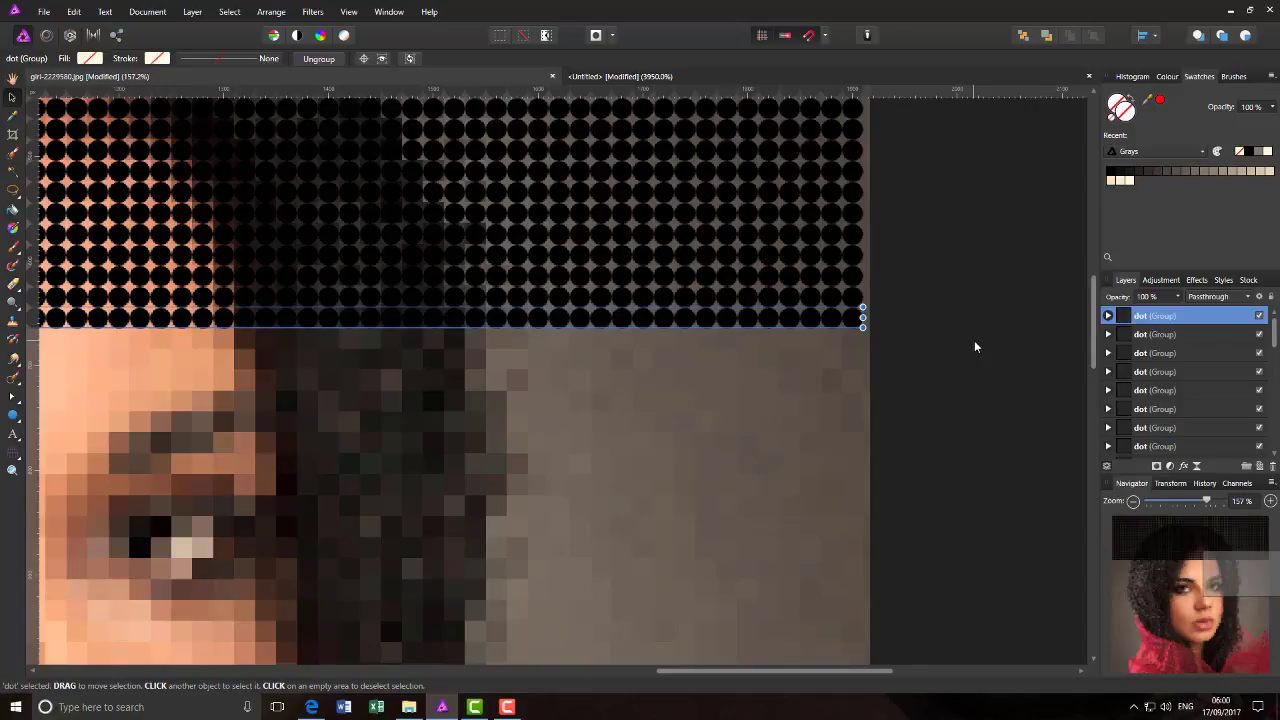
key("ctrl+j")
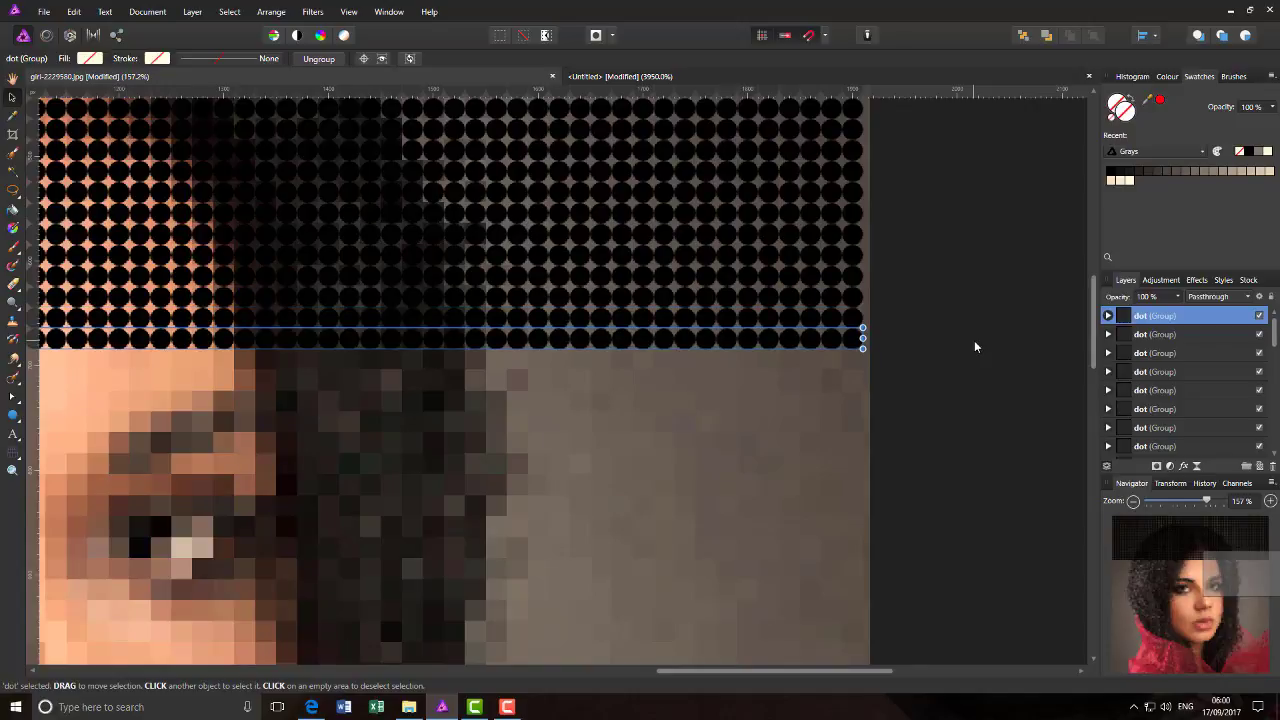
key("ctrl+j")
key("ctrl+j")
key("ctrl+j")
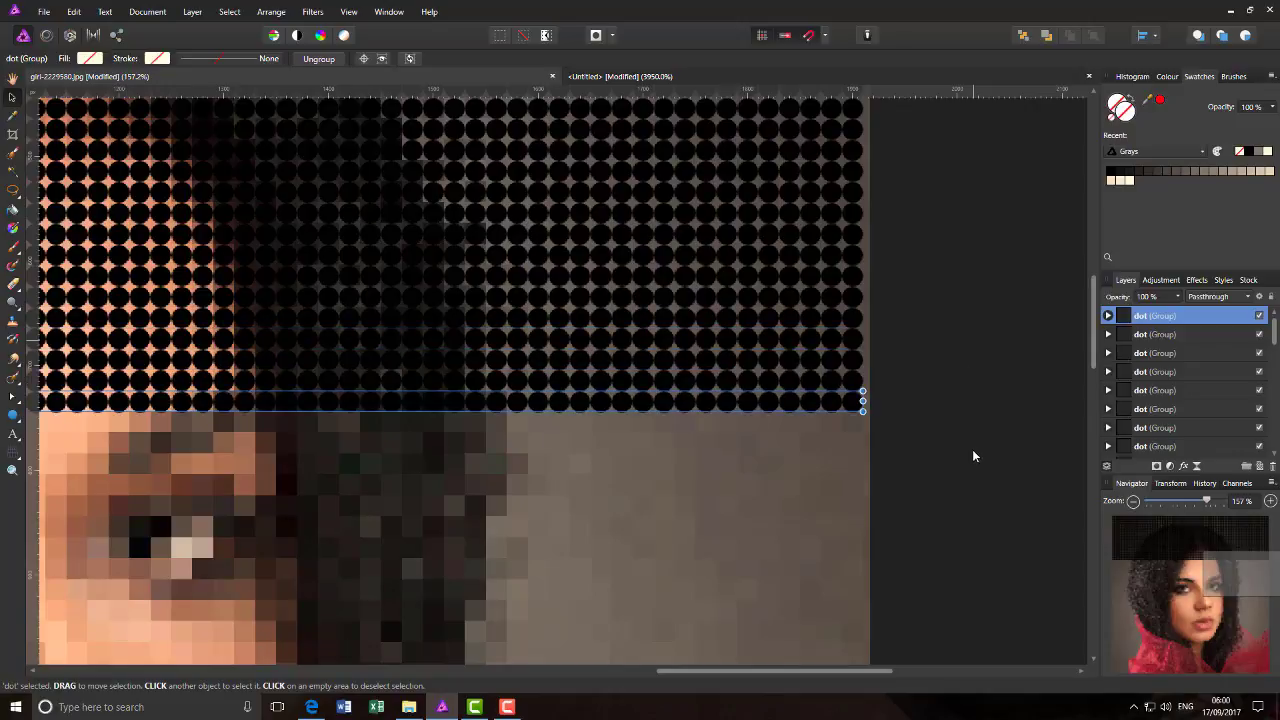
- Complete the remaining duplicate rows so the circles cover the whole photo down to its lower edge
key("ctrl+j")
key("ctrl+j")
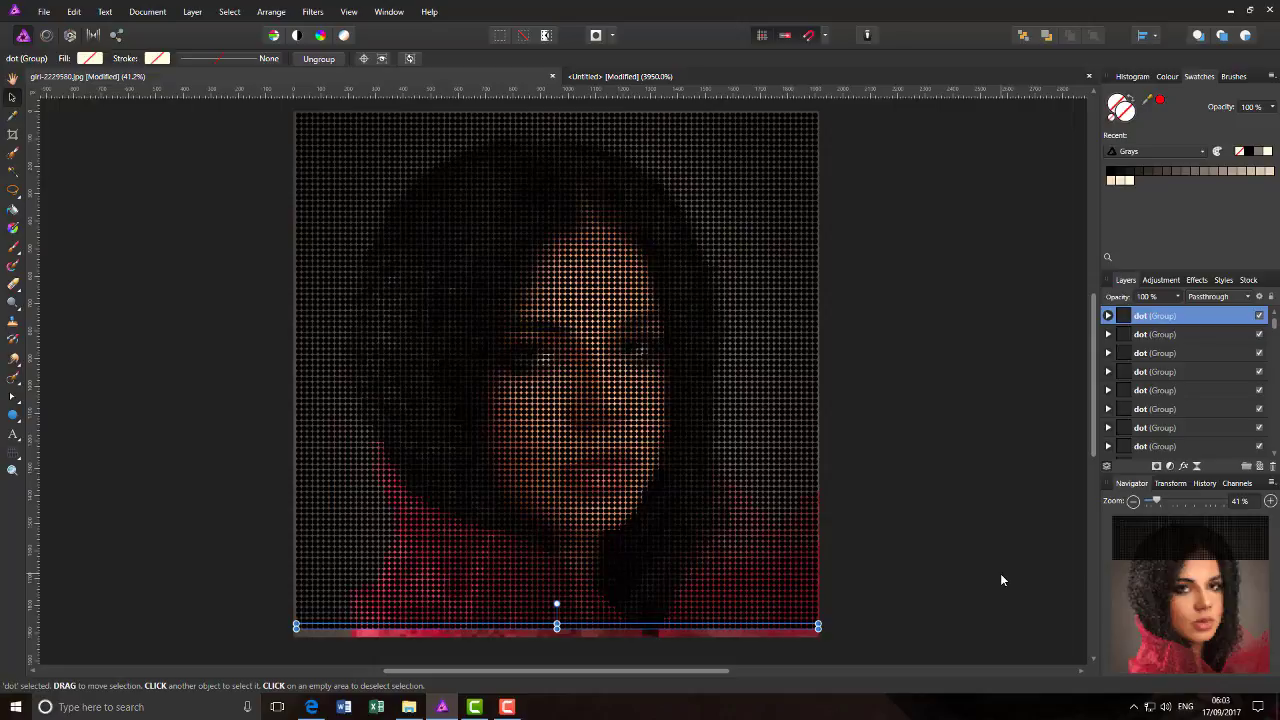
key("shift+Down")
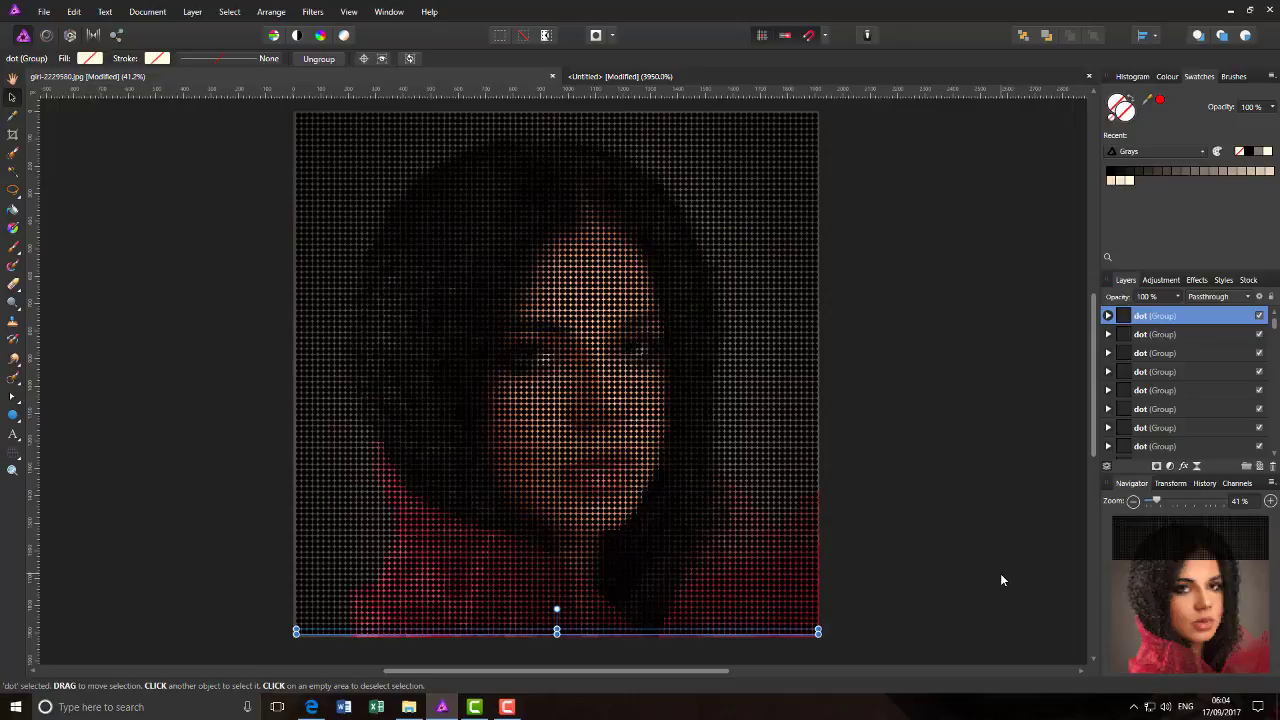
key("shift+Down")
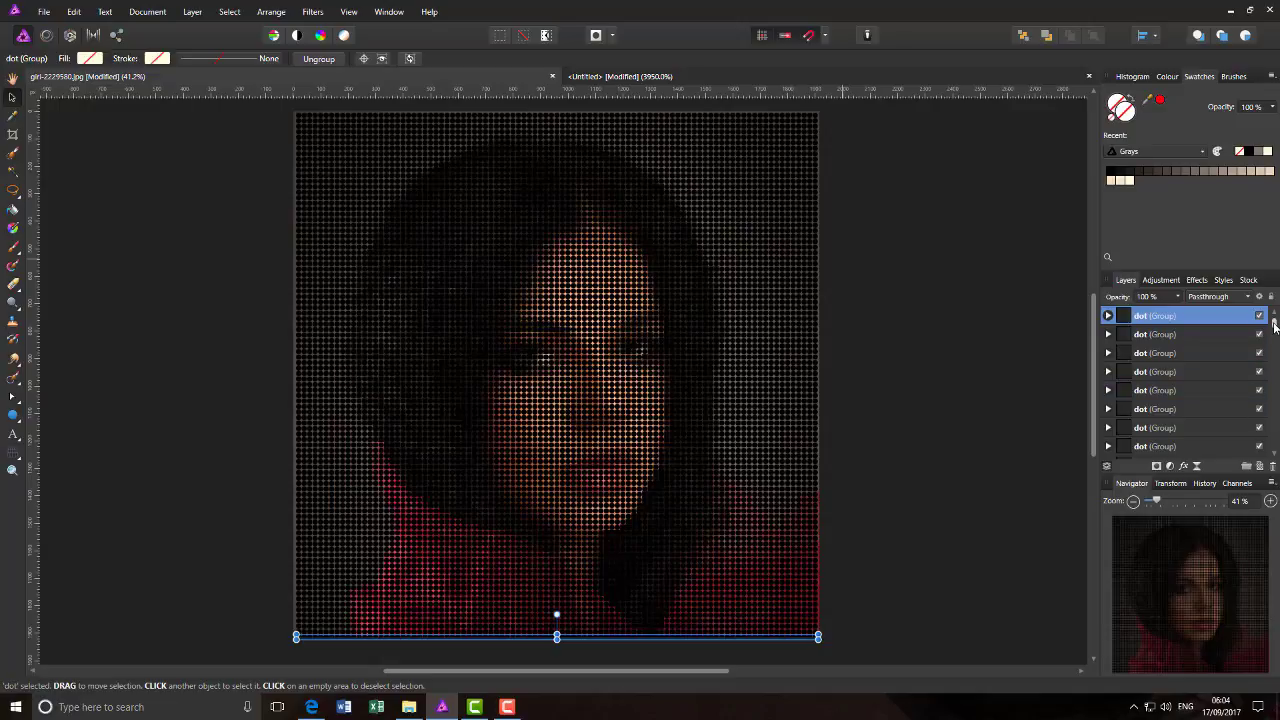
- Select all the dot row groups above the two Background layers and combine them into one group
mouse_move(1274, 325)
left_mouse_down()
mouse_move(1275, 338)
mouse_move(1274, 323)
left_mouse_up()
left_click_drag(1274, 325, 1275, 448)
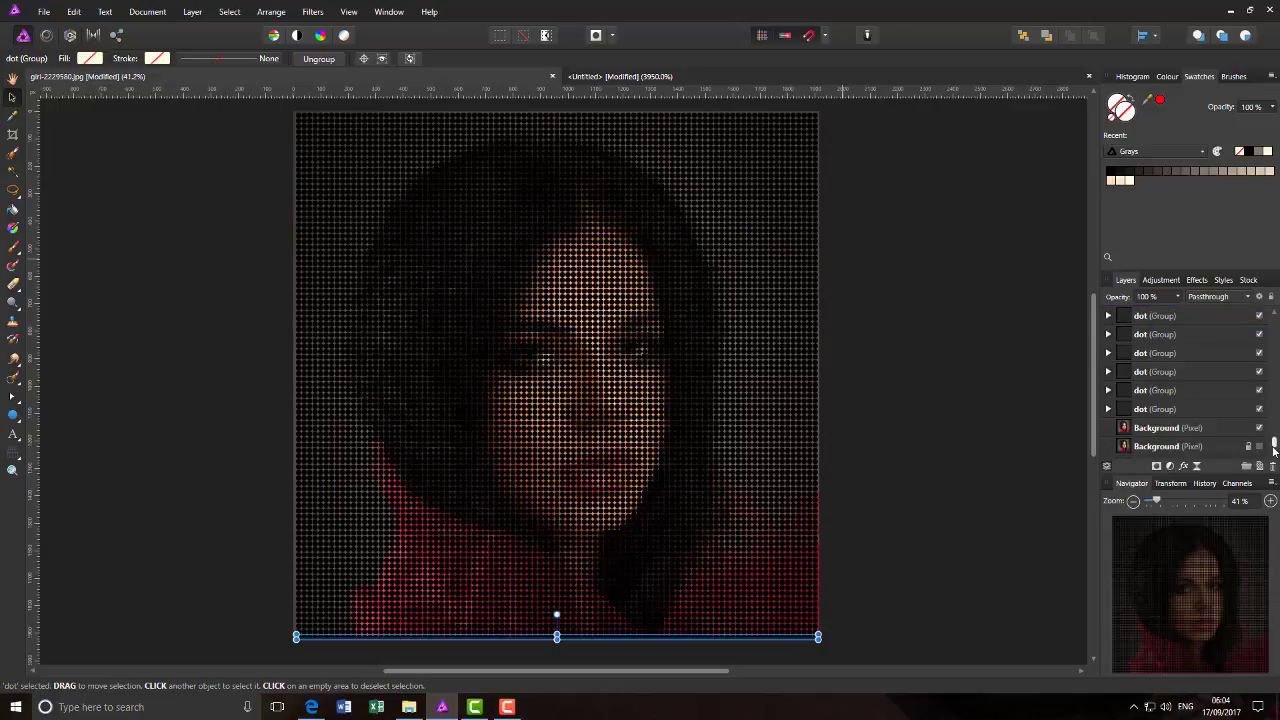
left_click(1203, 410, "shift")
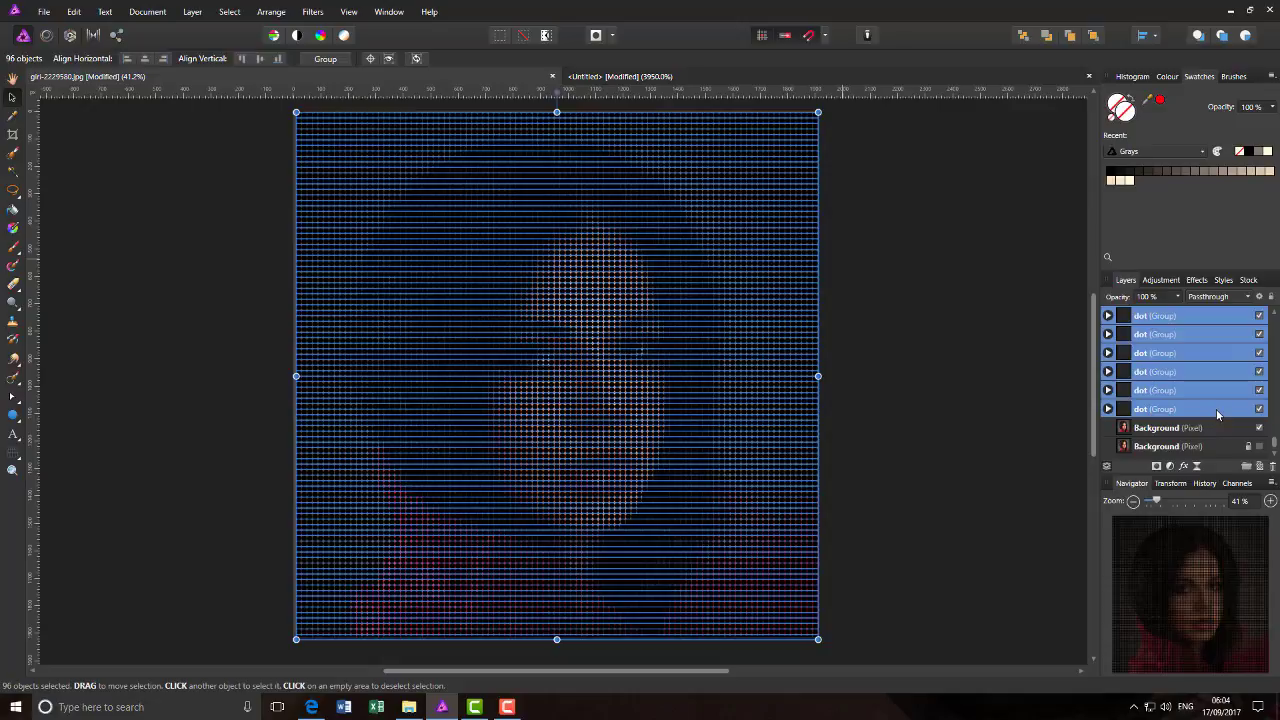
right_click(1212, 333)
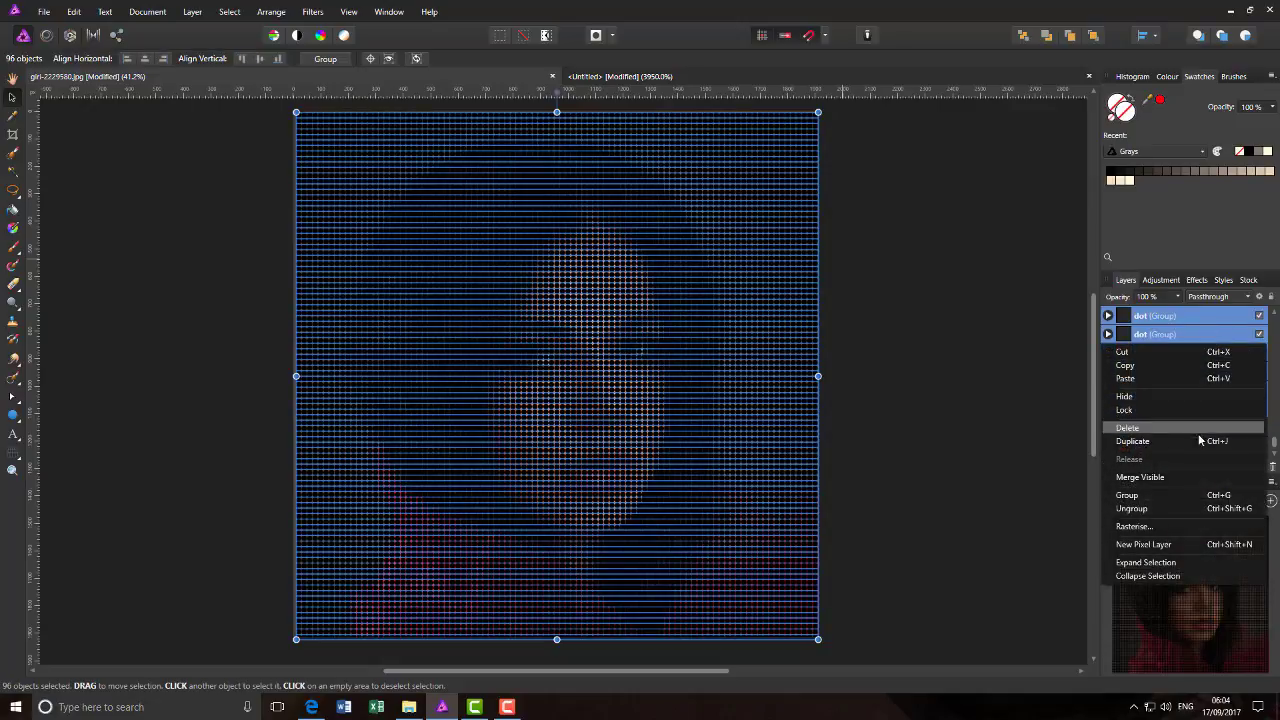
left_click(1193, 495)
- Rename the combined group as "all dots" and examine its circles up close over the hair
double_click(1160, 318)
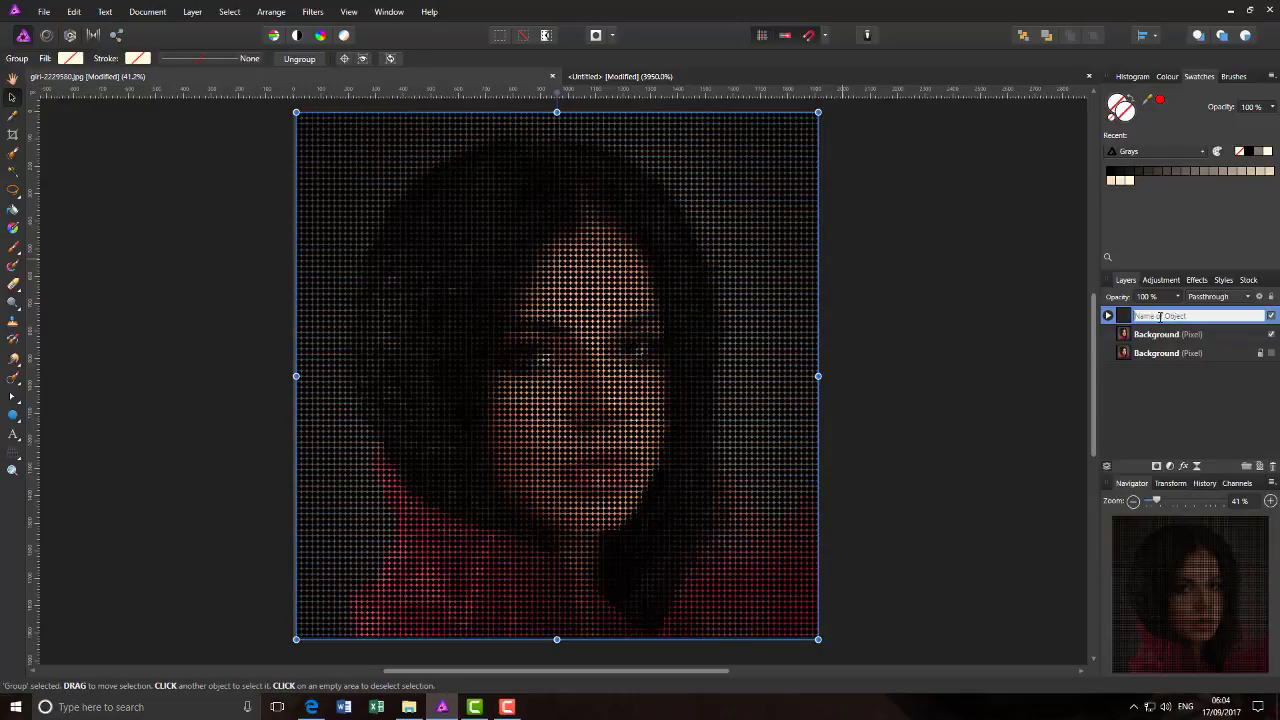
type("all dots")
key("Return")
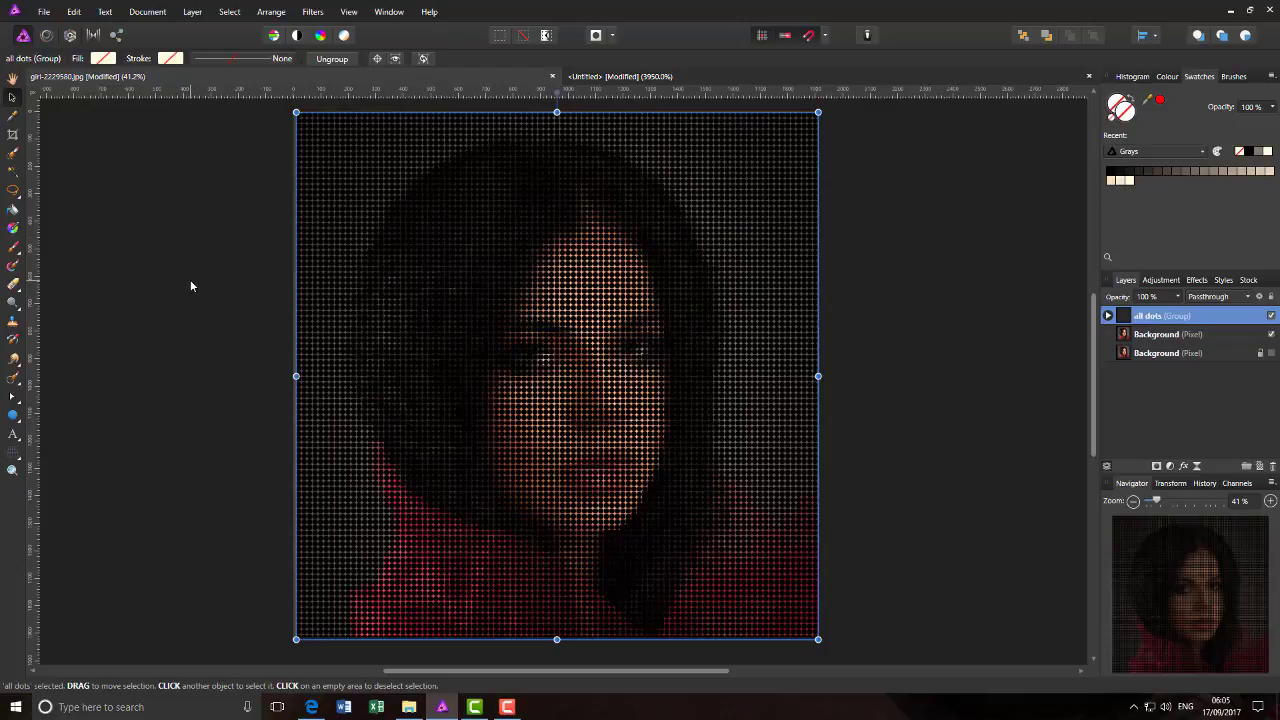
scroll(242, 290, "up", 5, "ctrl")
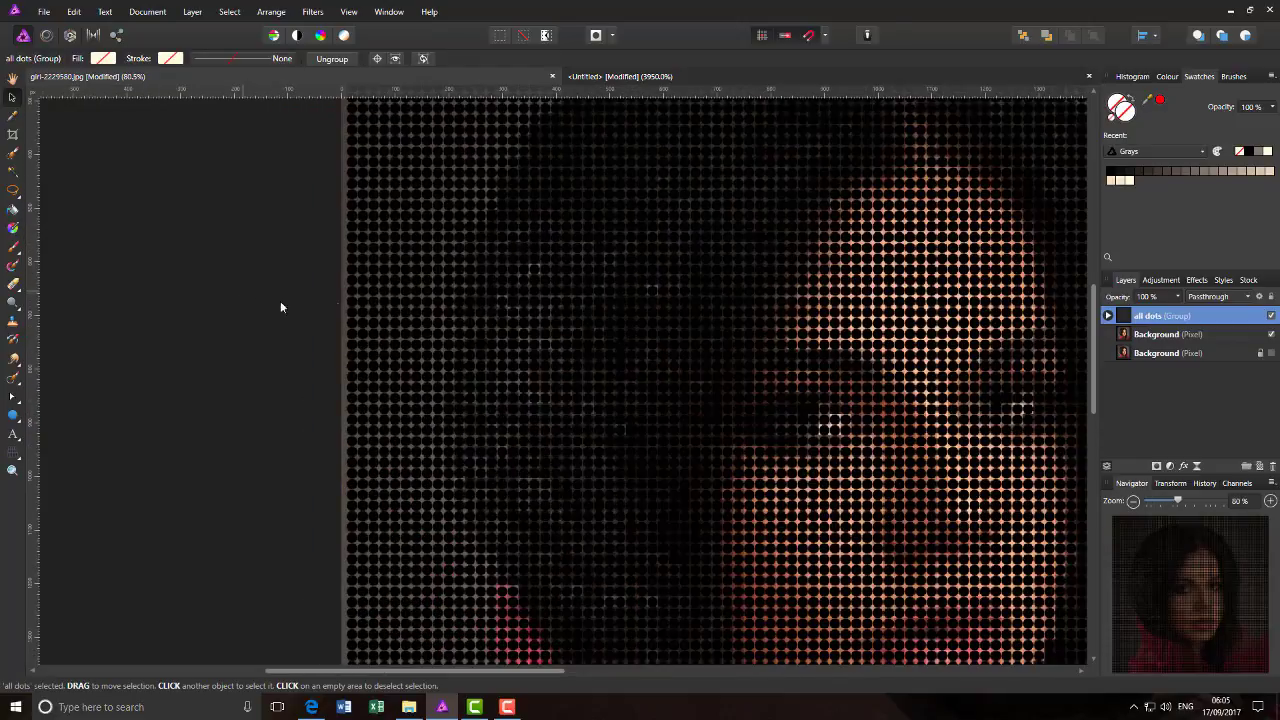
scroll(487, 289, "up", 6, "ctrl")
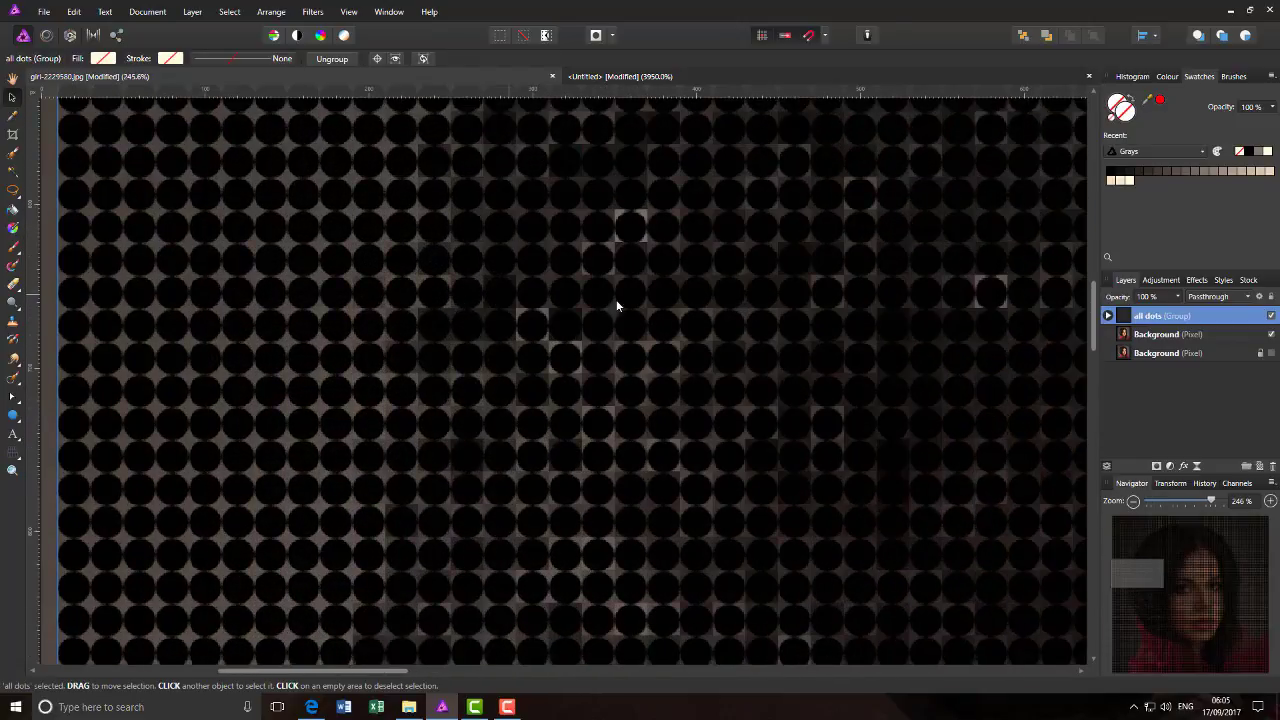
- Nudge the all dots group up by one pixel step, aligning its circles with the pixelated squares over the red coat
scroll(770, 477, "up", 2, "ctrl")
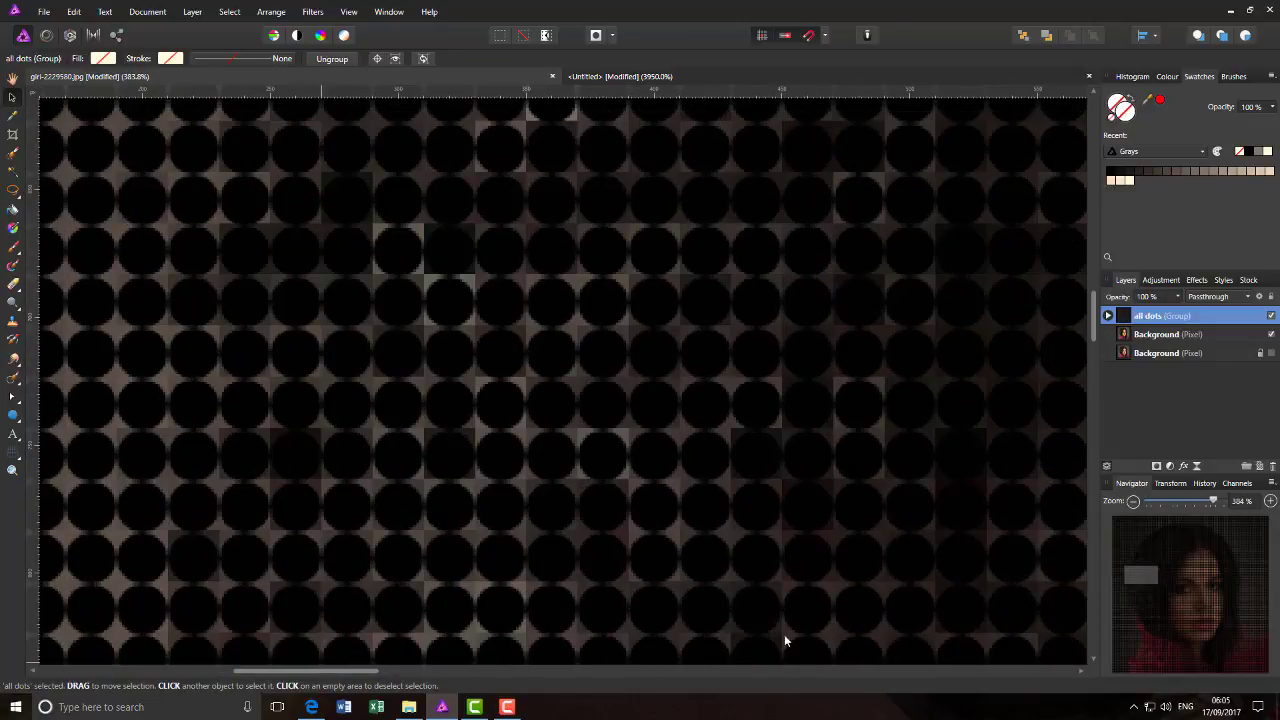
left_click_drag(1138, 581, 1176, 645)
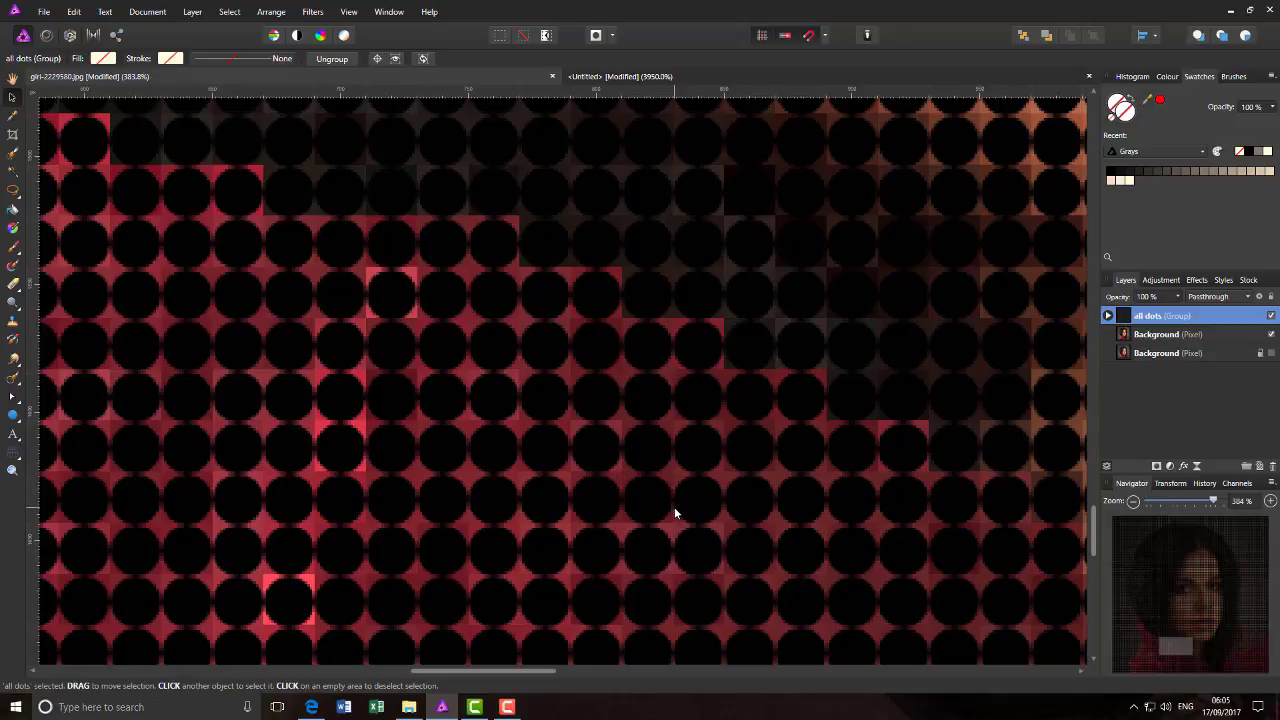
key("Up")
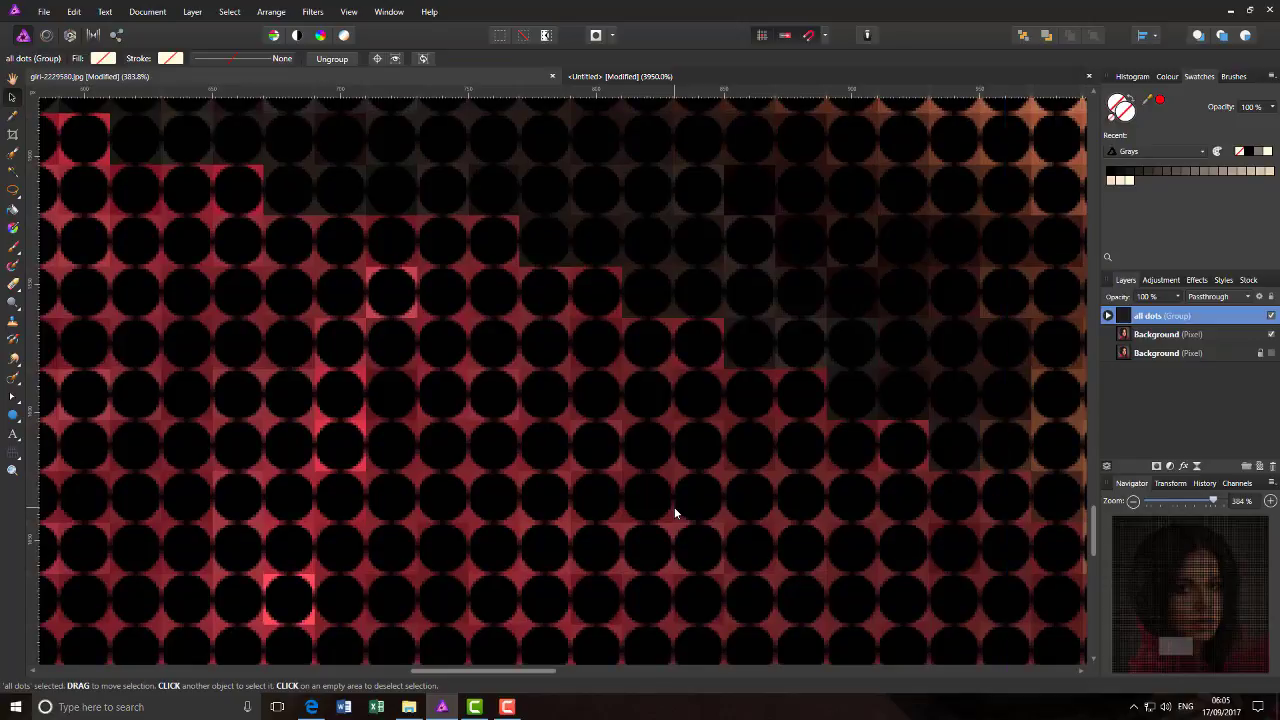
key("Down")
key("Up")
key("Right")
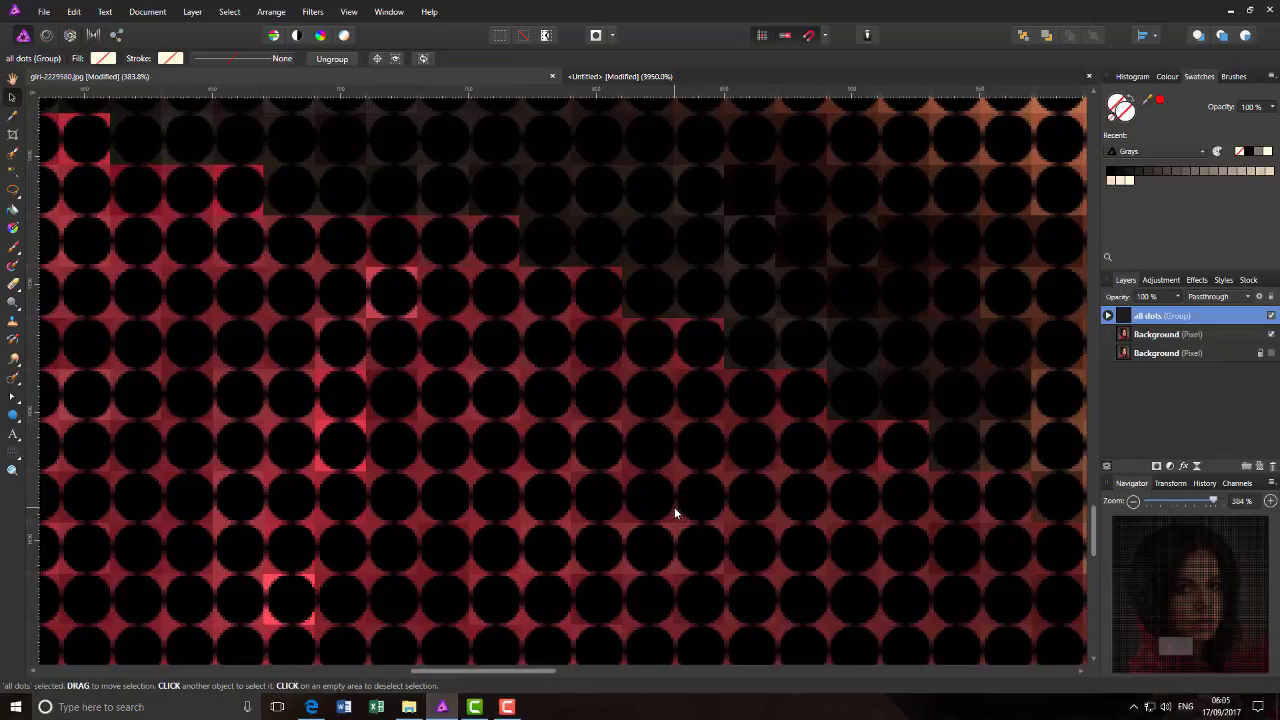
key("Left")
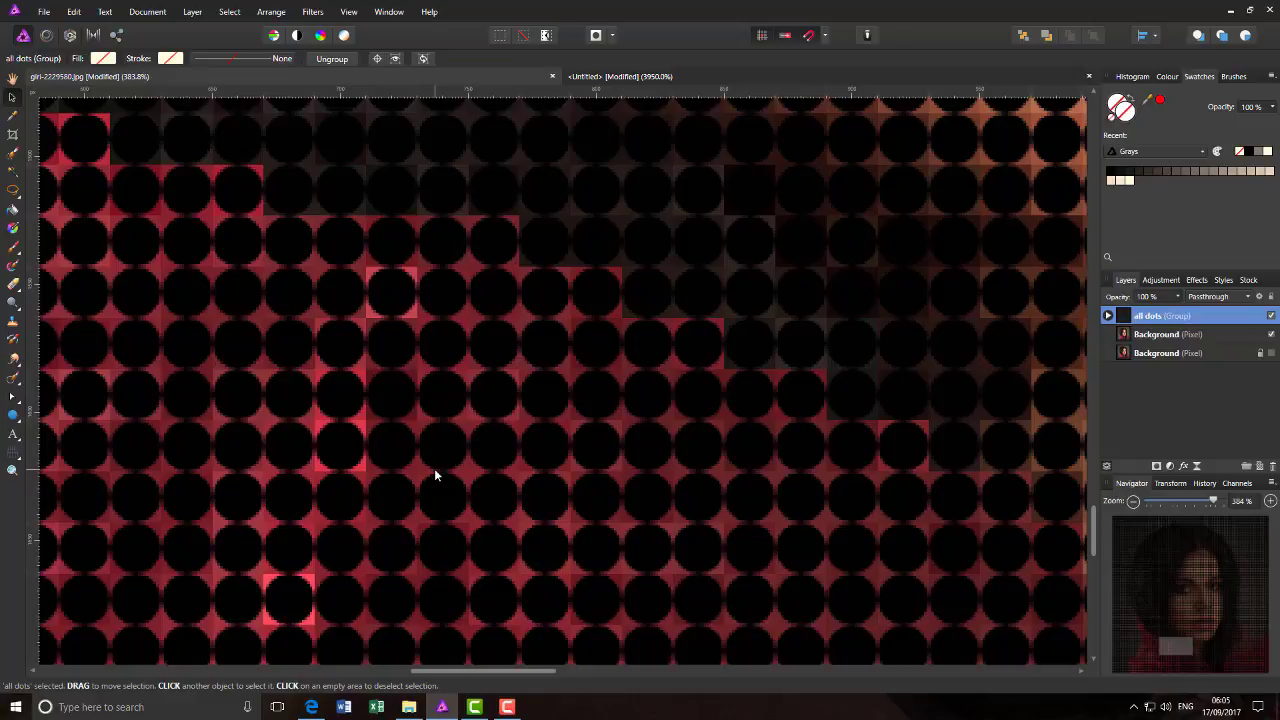
key("ctrl+0")
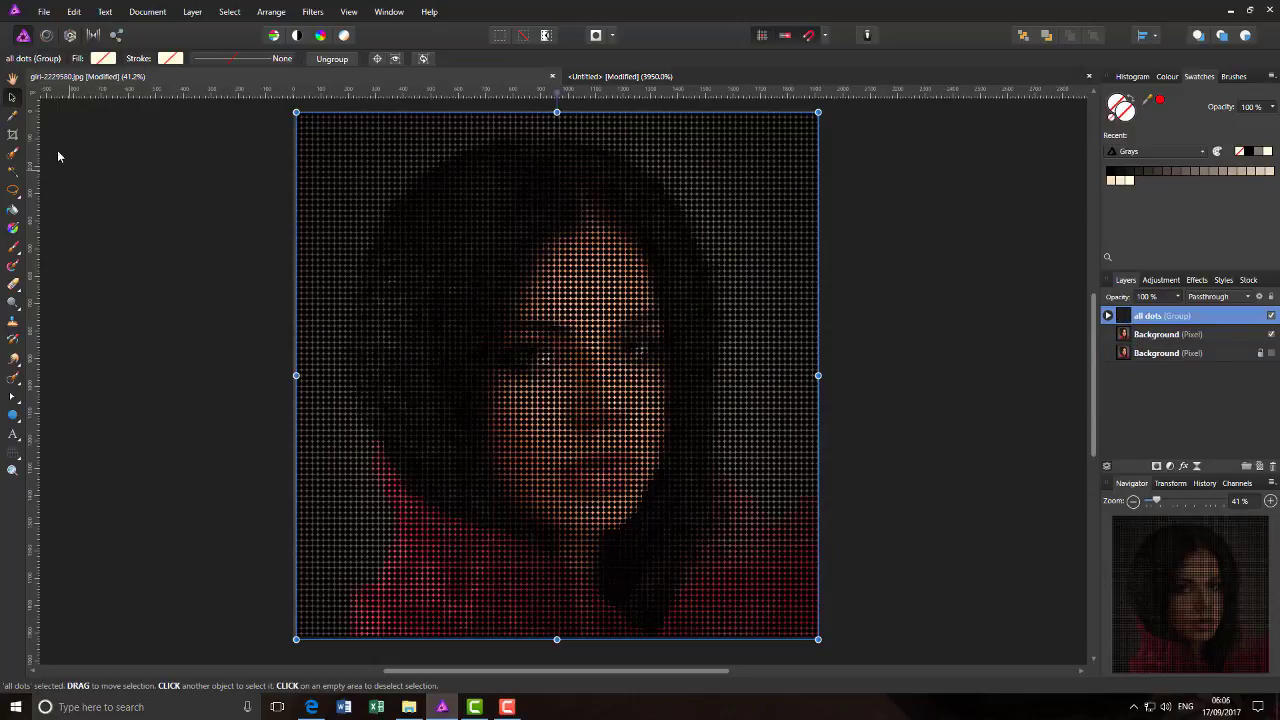
- Add a Bevel / Emboss layer effect of type Inner to the all dots group
left_click(13, 80)
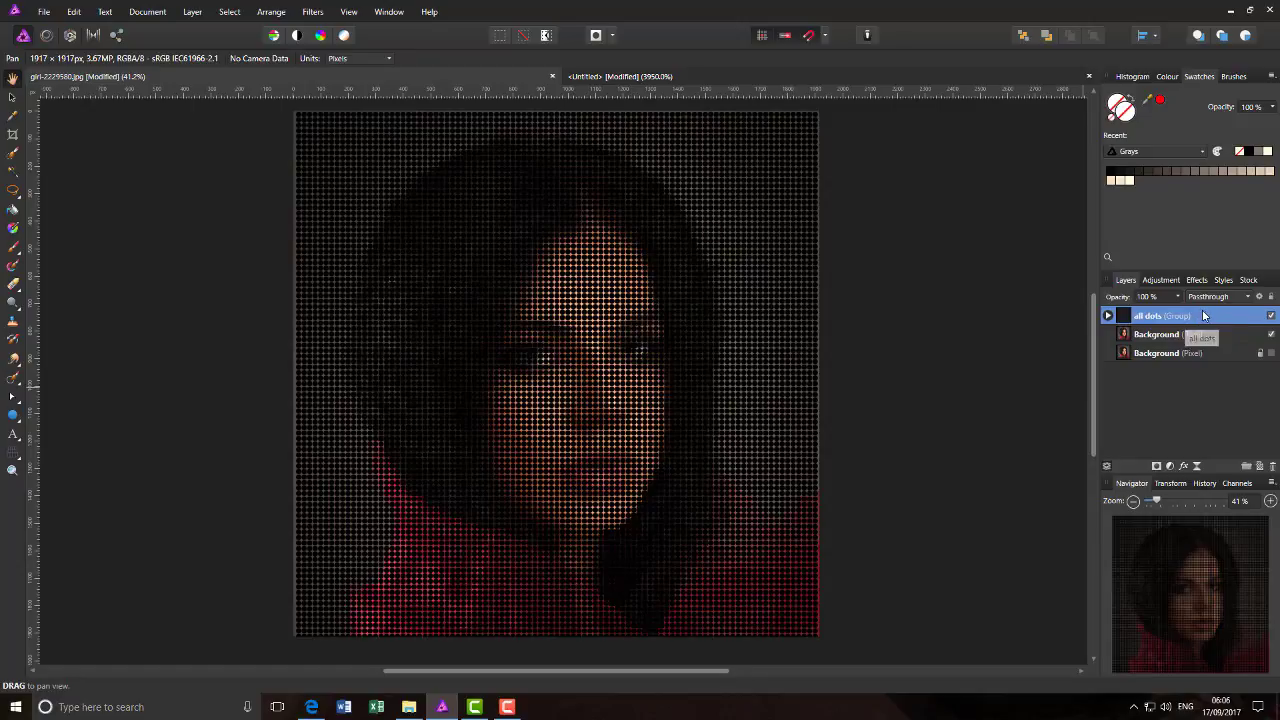
left_click(1184, 467)
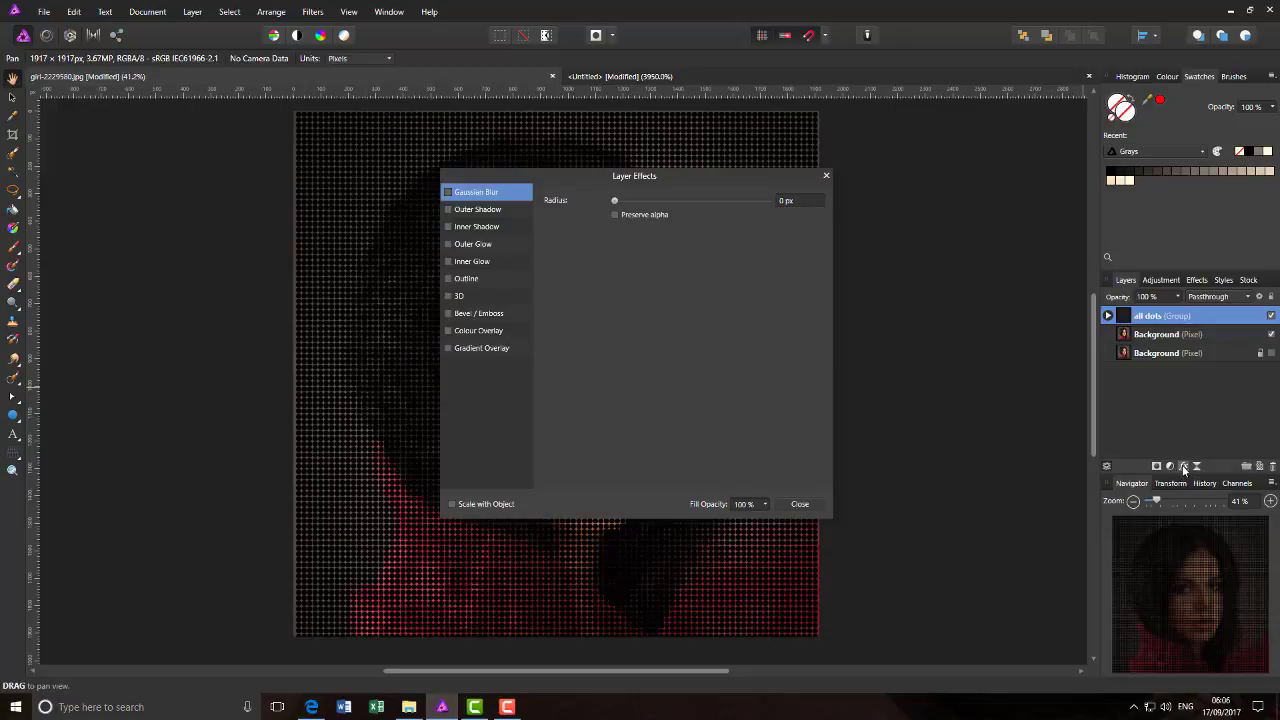
left_click_drag(556, 174, 872, 169)
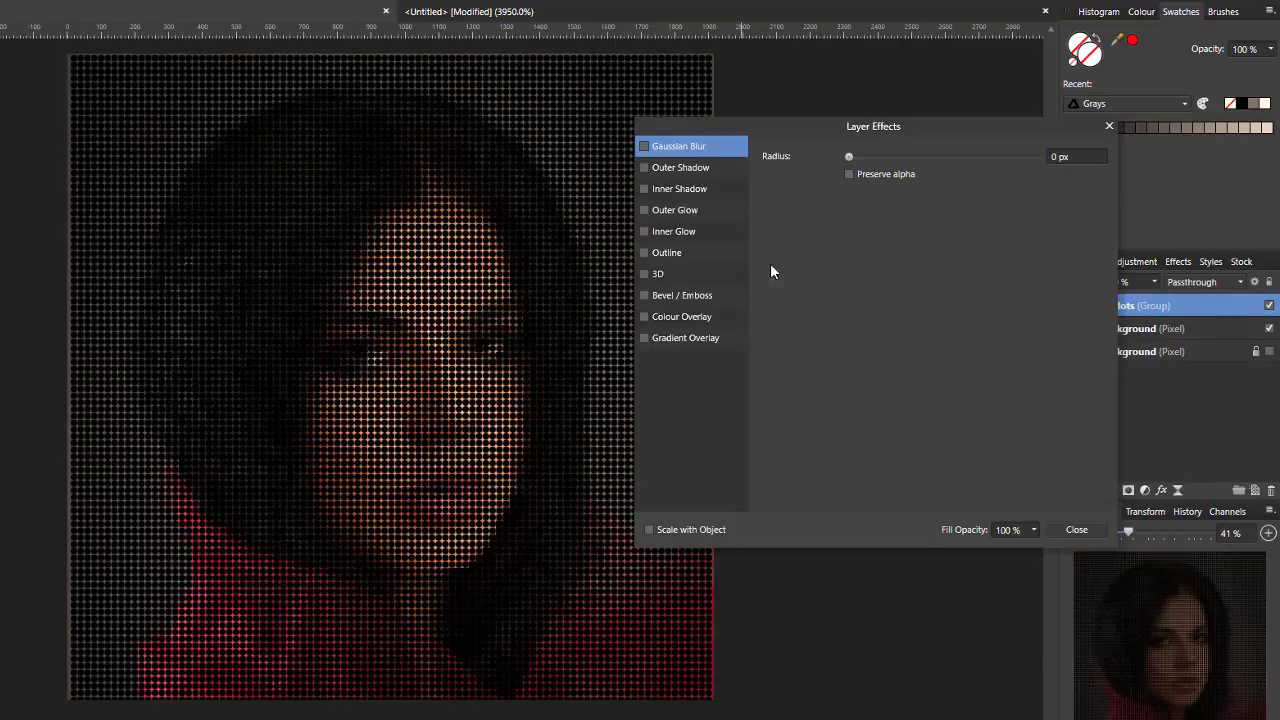
left_click(673, 296)
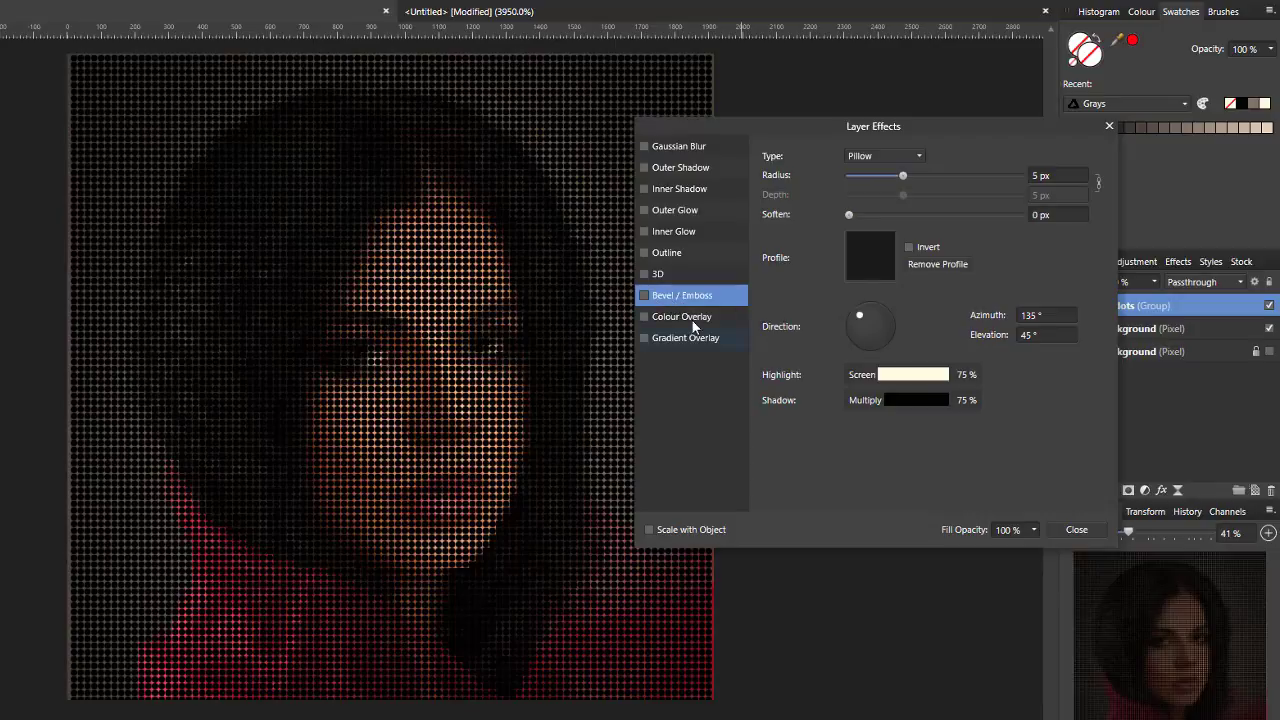
left_click(644, 296)
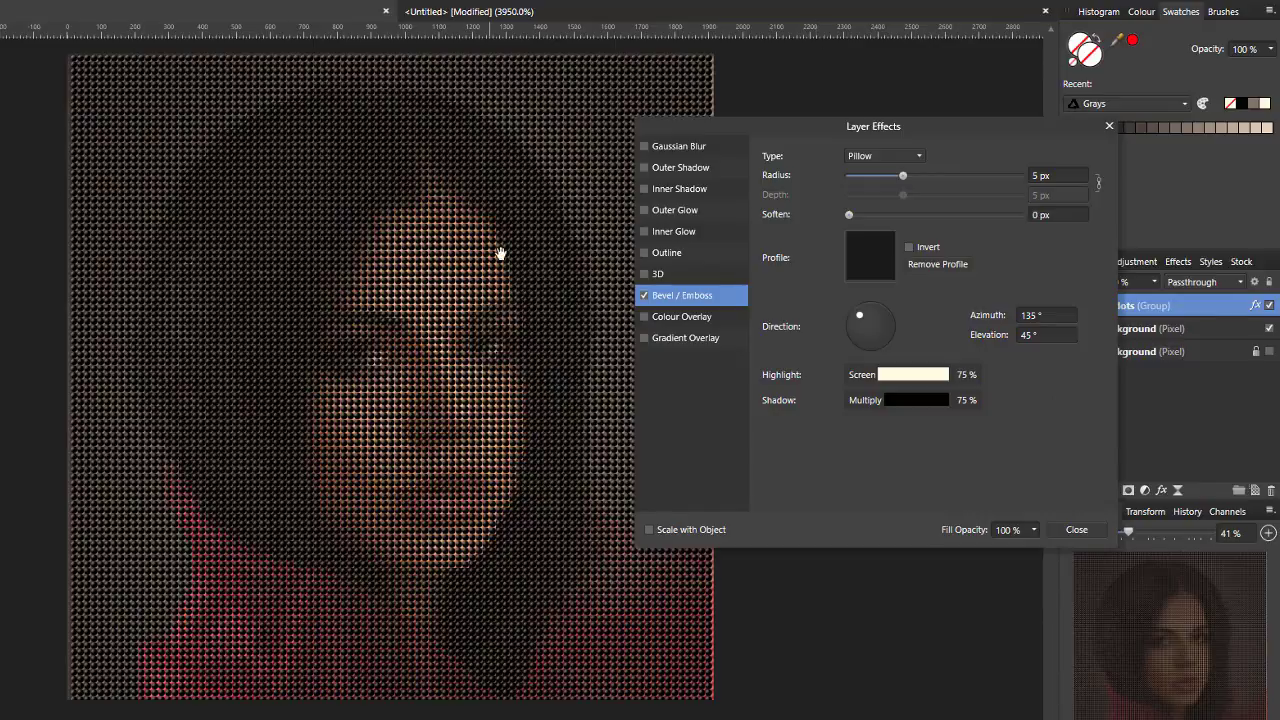
left_click(919, 157)
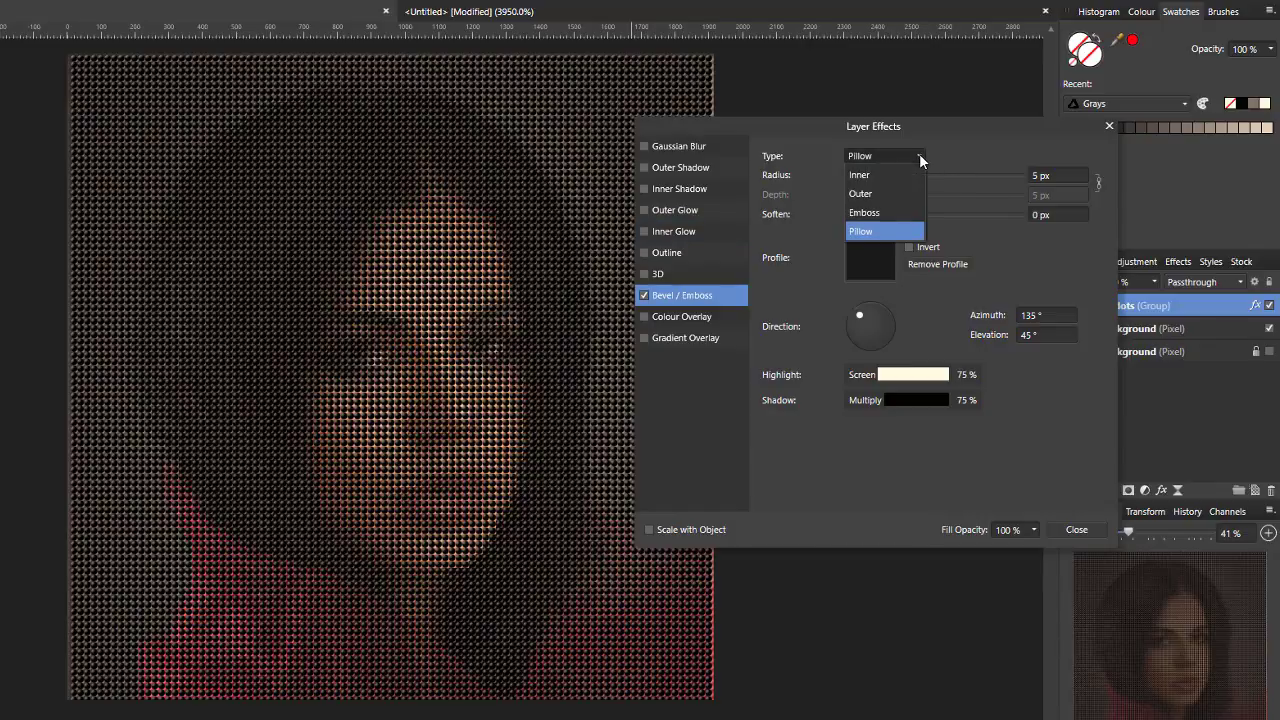
left_click(860, 176)
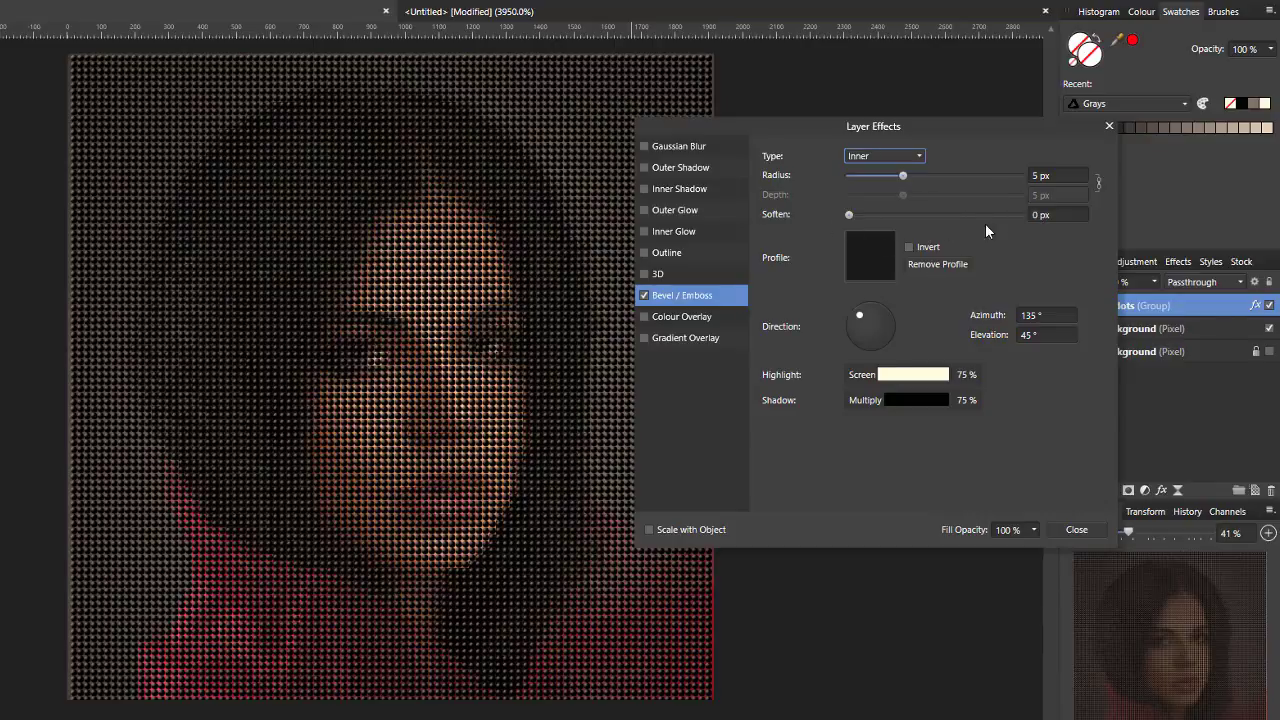
- Set the bevel's soften value to 7 px and its light elevation to 32°
left_click(1039, 217)
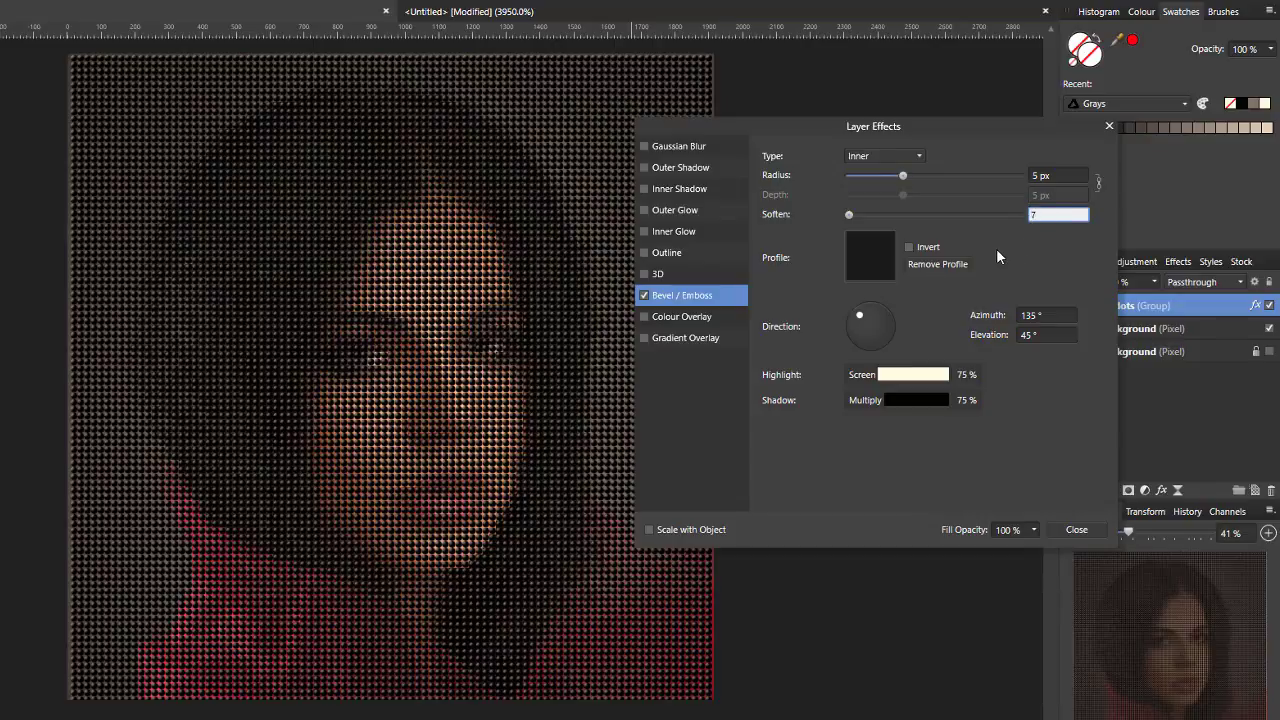
type("7")
key("Return")
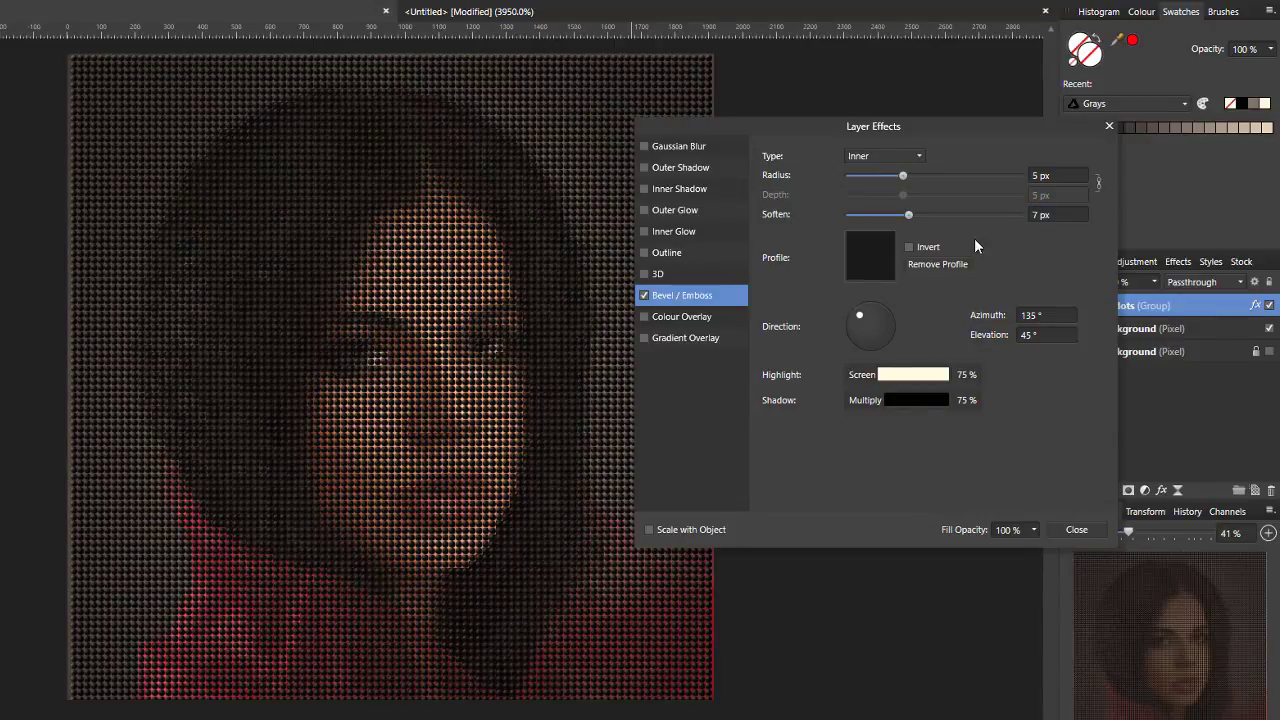
left_click(1027, 340)
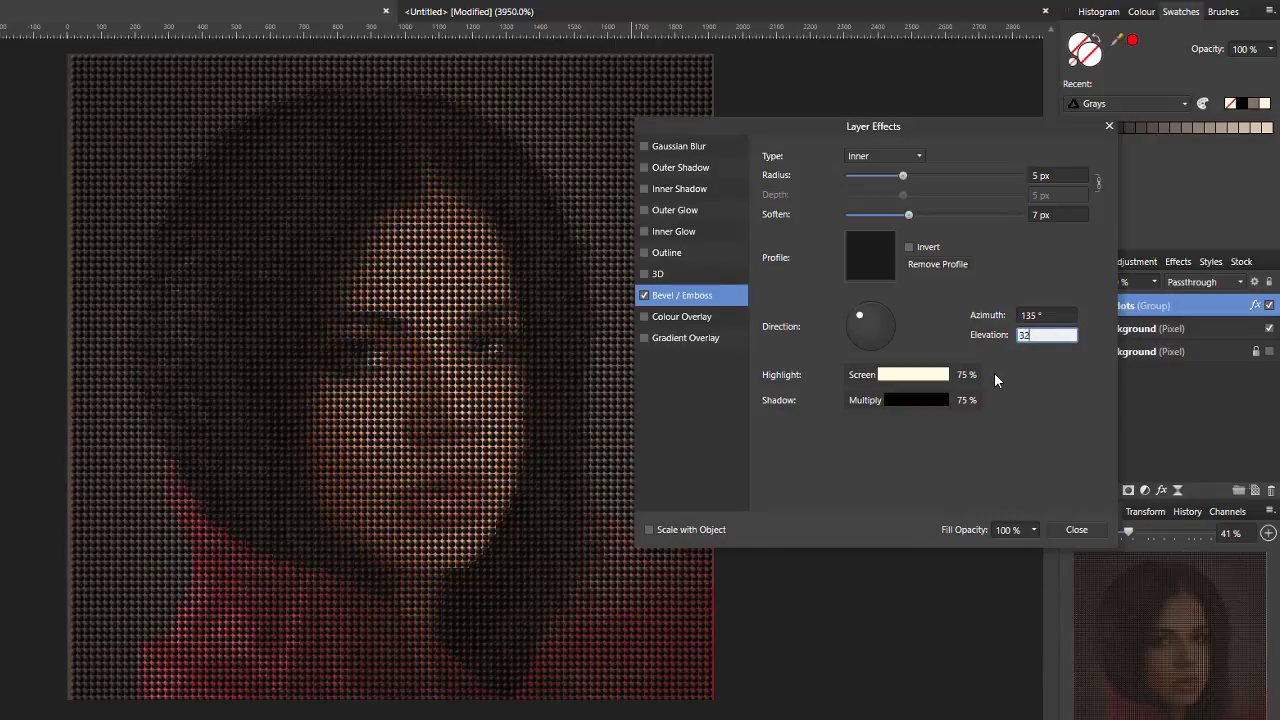
key("Return")
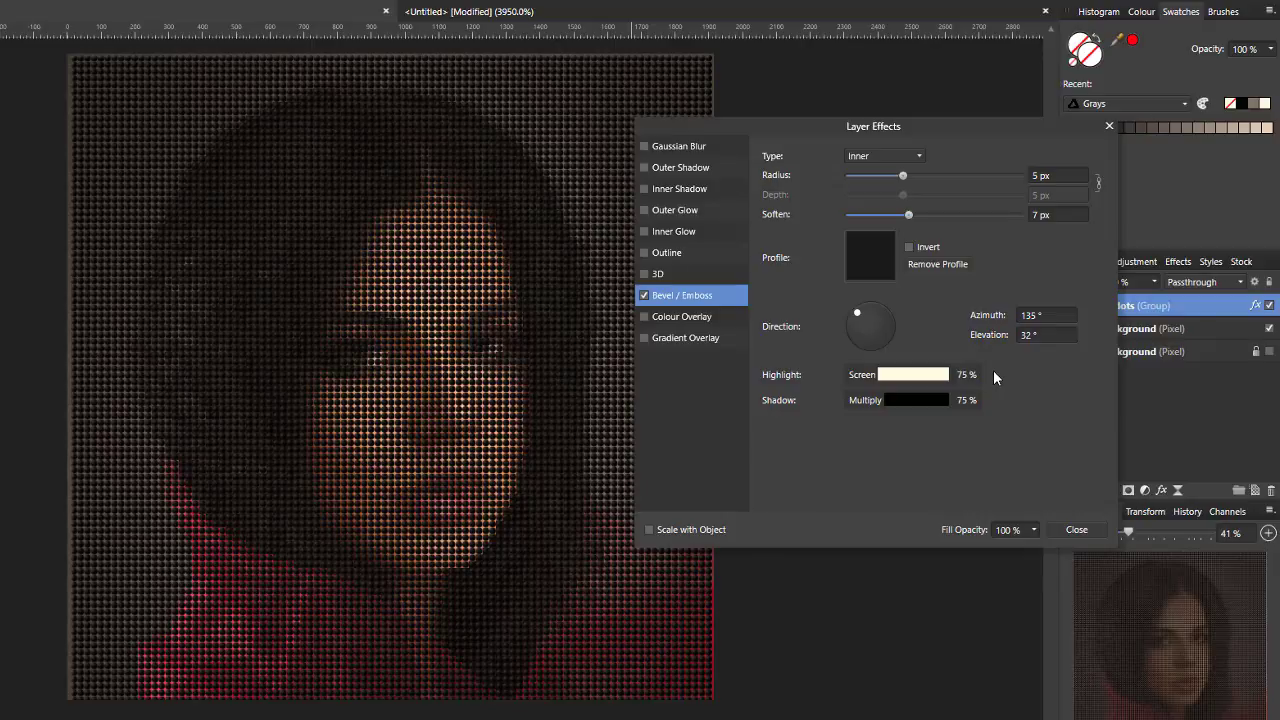
- Reduce the bevel highlight's opacity to 51 %
left_click(893, 377)
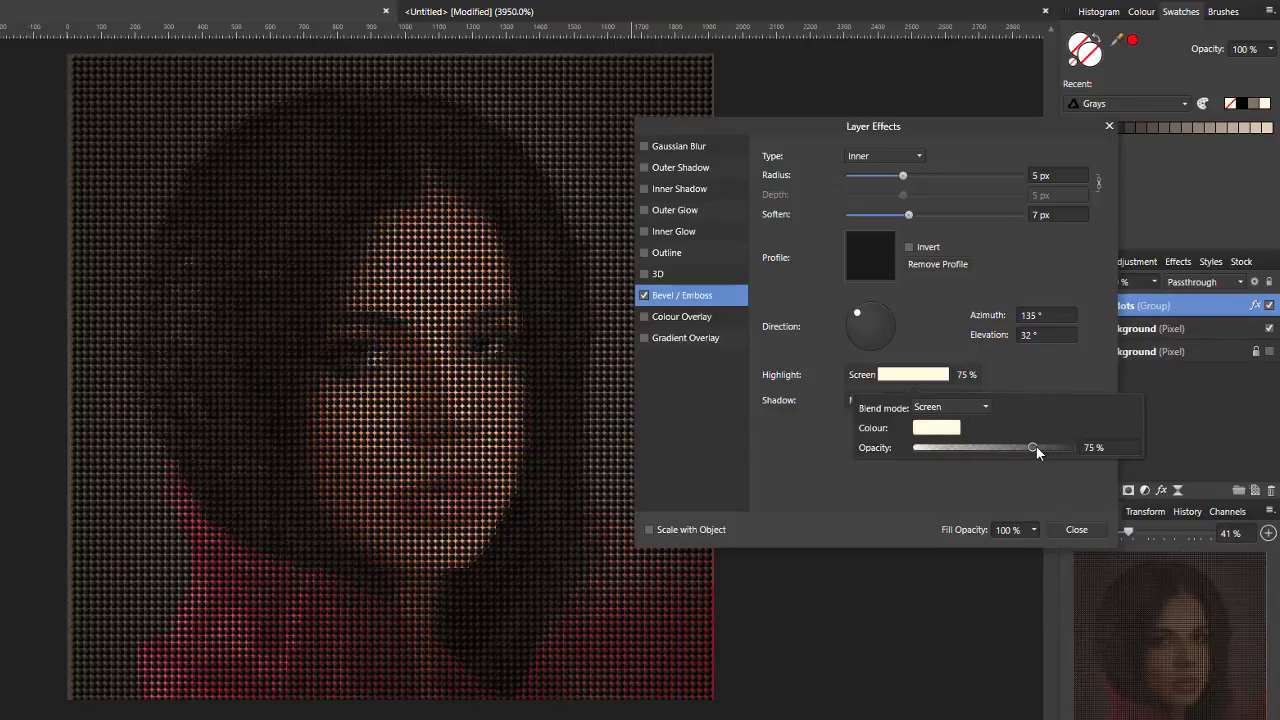
left_click_drag(1031, 450, 995, 450)
left_click(1010, 484)
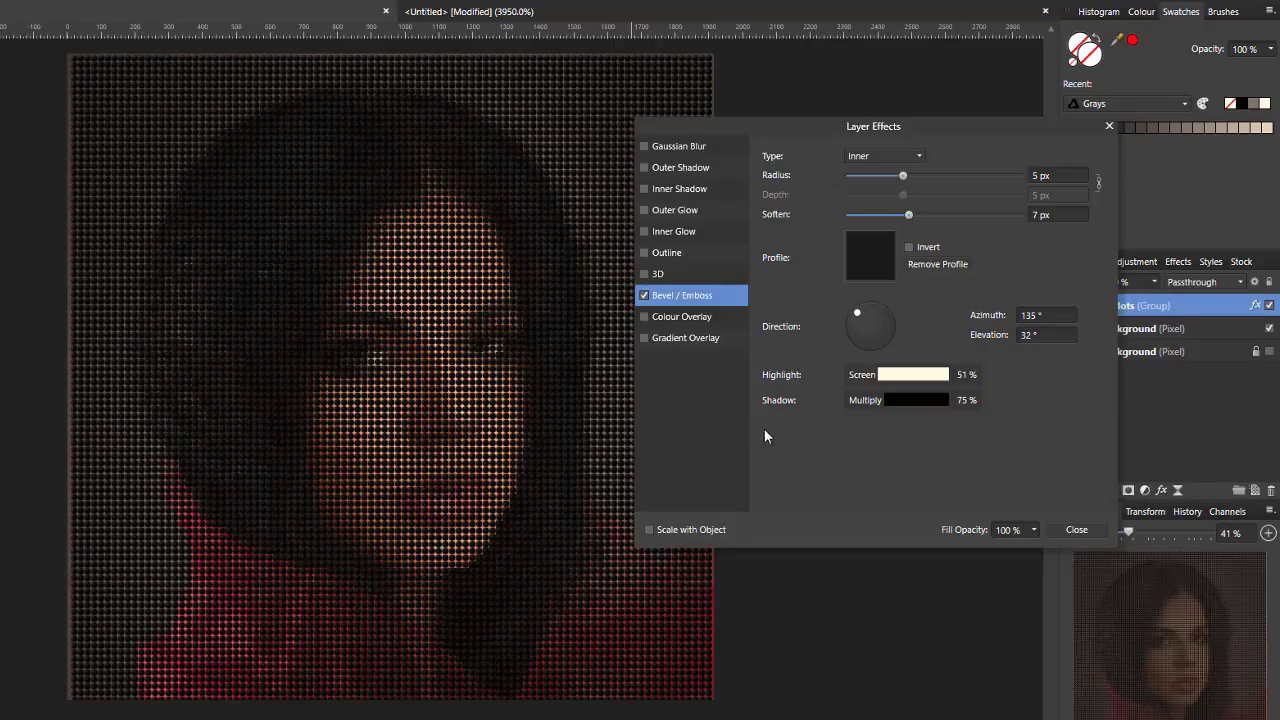
- Enable an Inner Glow effect on the dots with black as its colour and Multiply as its blend mode
left_click(673, 237)
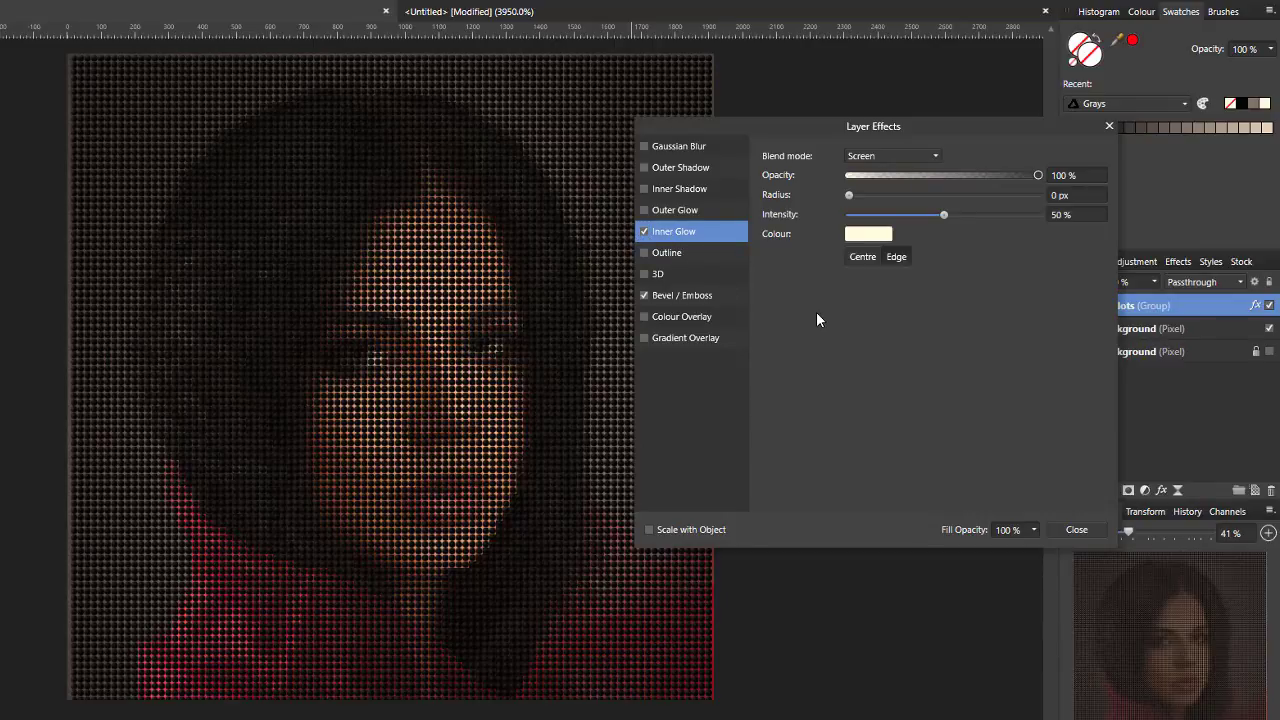
left_click(864, 235)
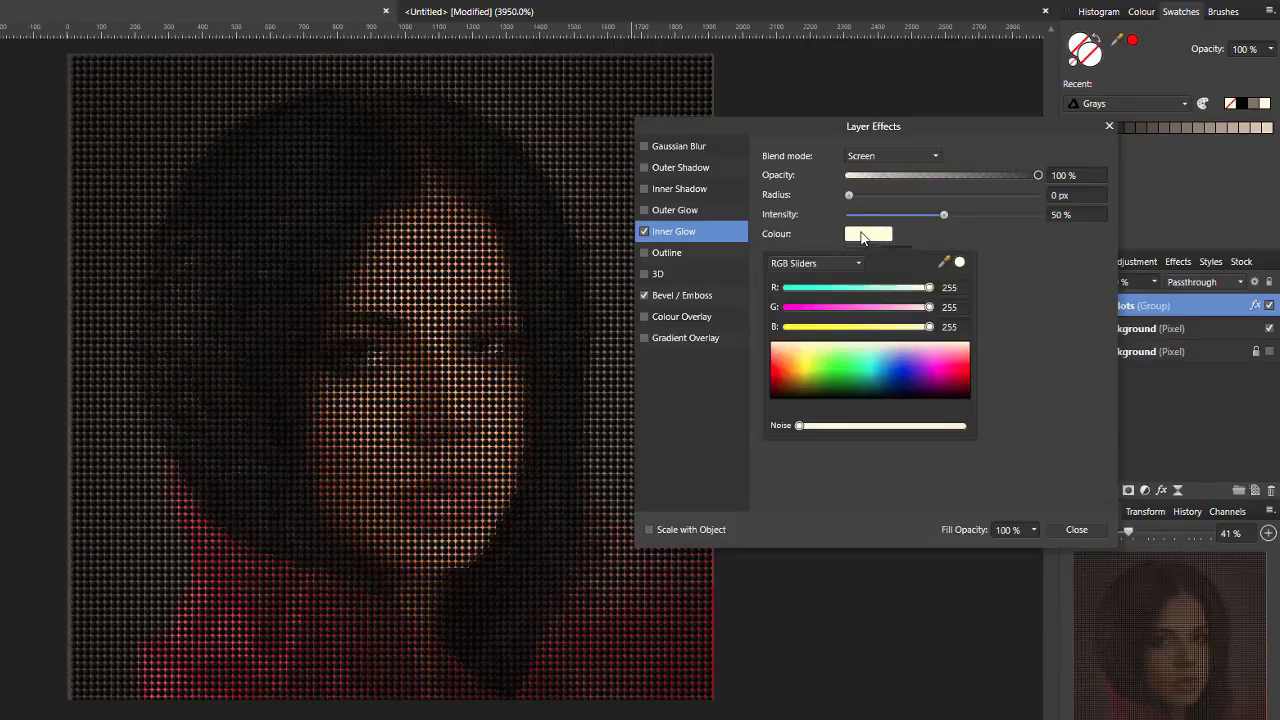
left_click(794, 398)
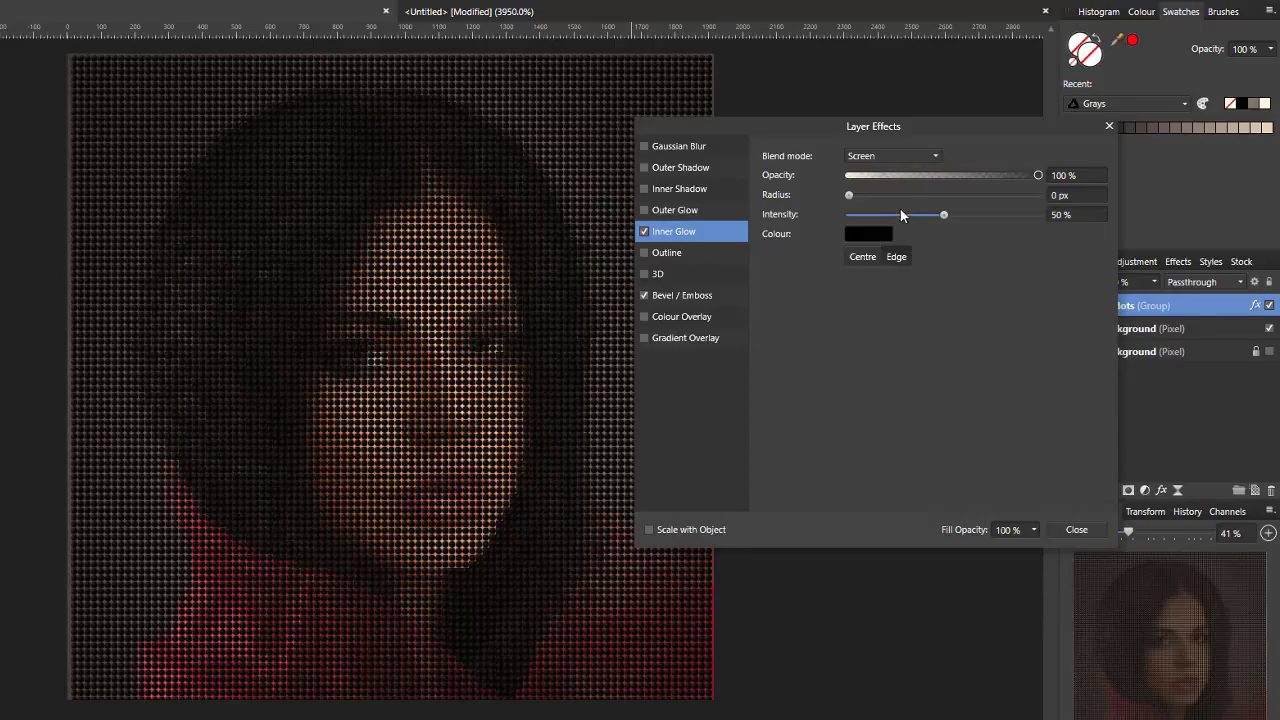
left_click(933, 155)
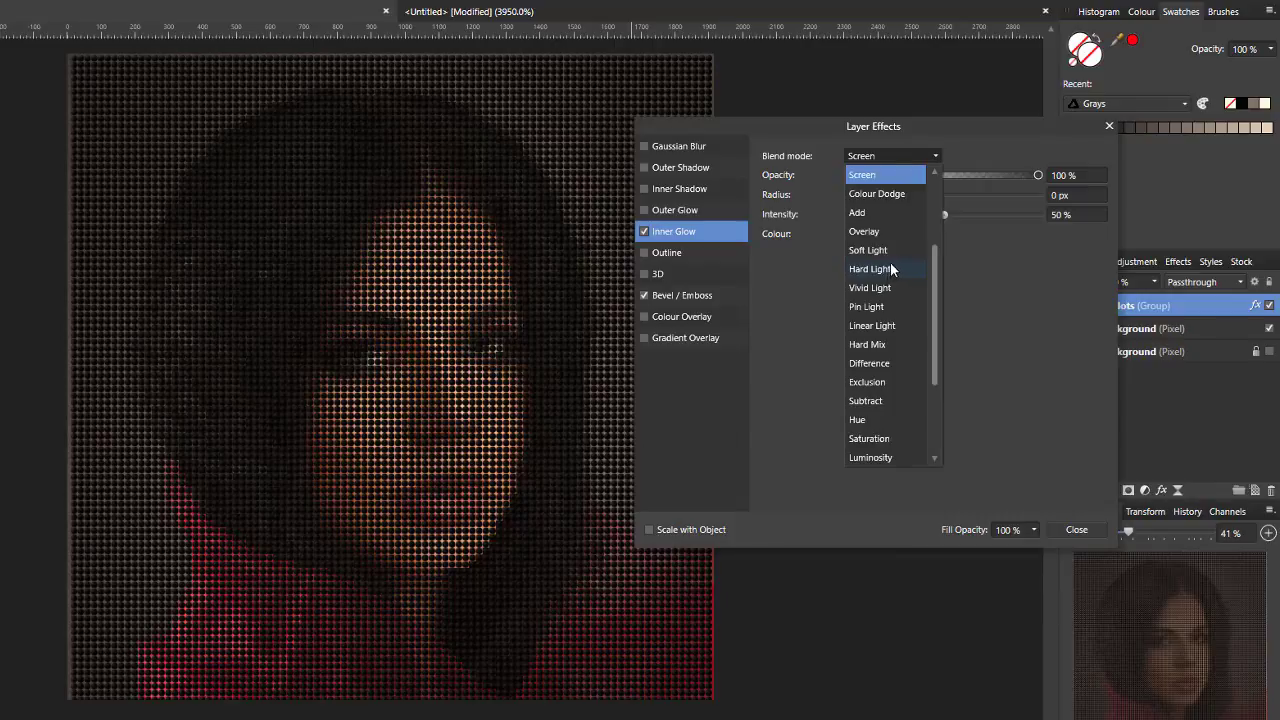
scroll(890, 262, "up", 3)
left_click(865, 231)
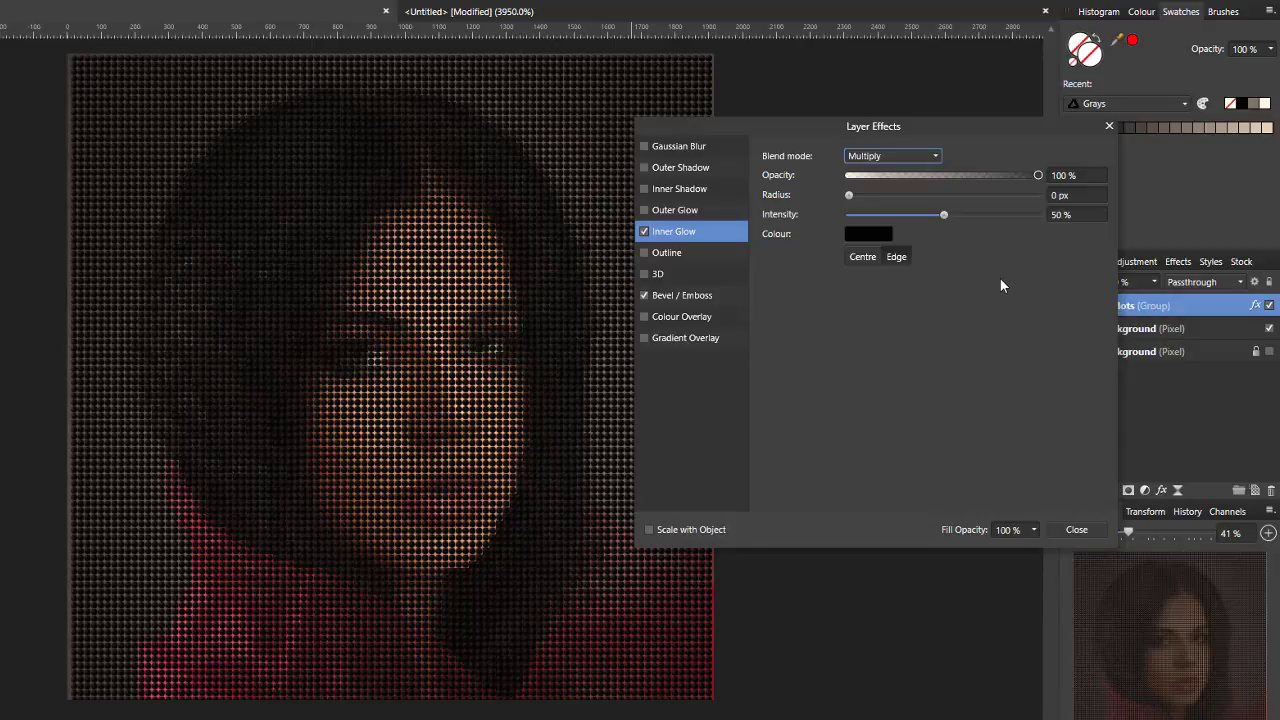
- Set the inner glow's radius to 10 px and intensity to 30 %, and lower its opacity
left_click(1061, 197)
type("10")
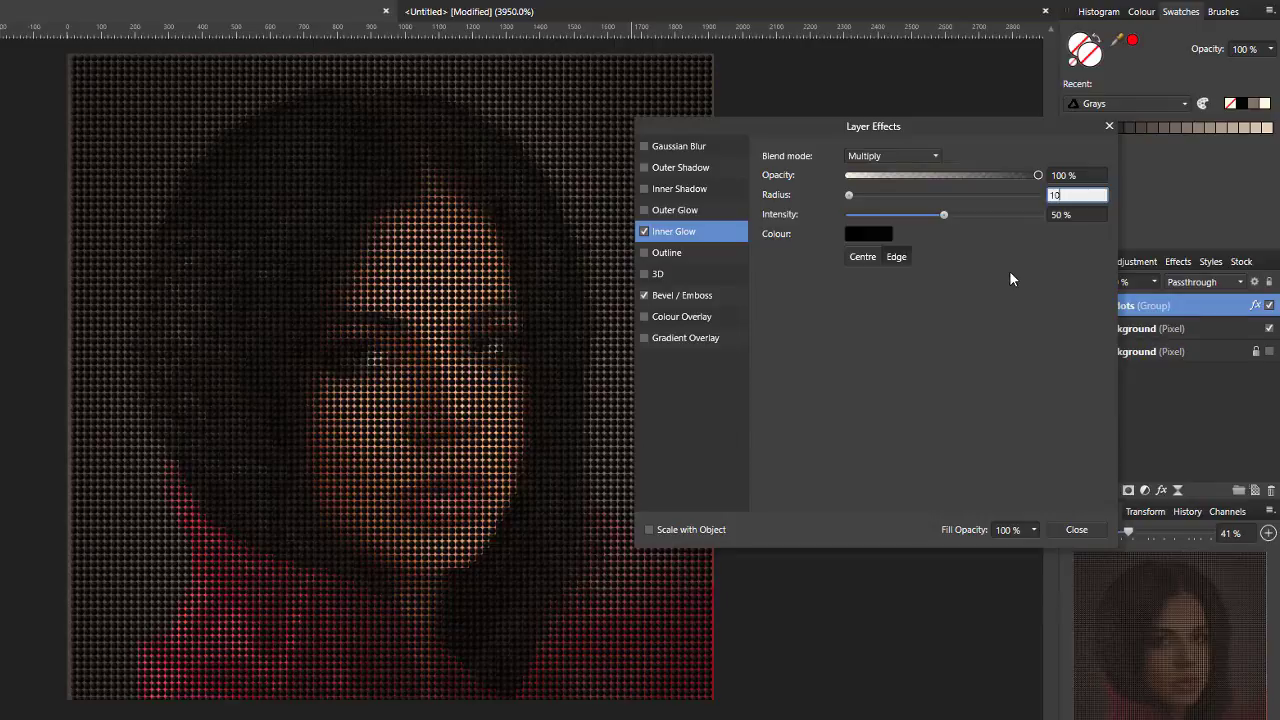
key("Return")
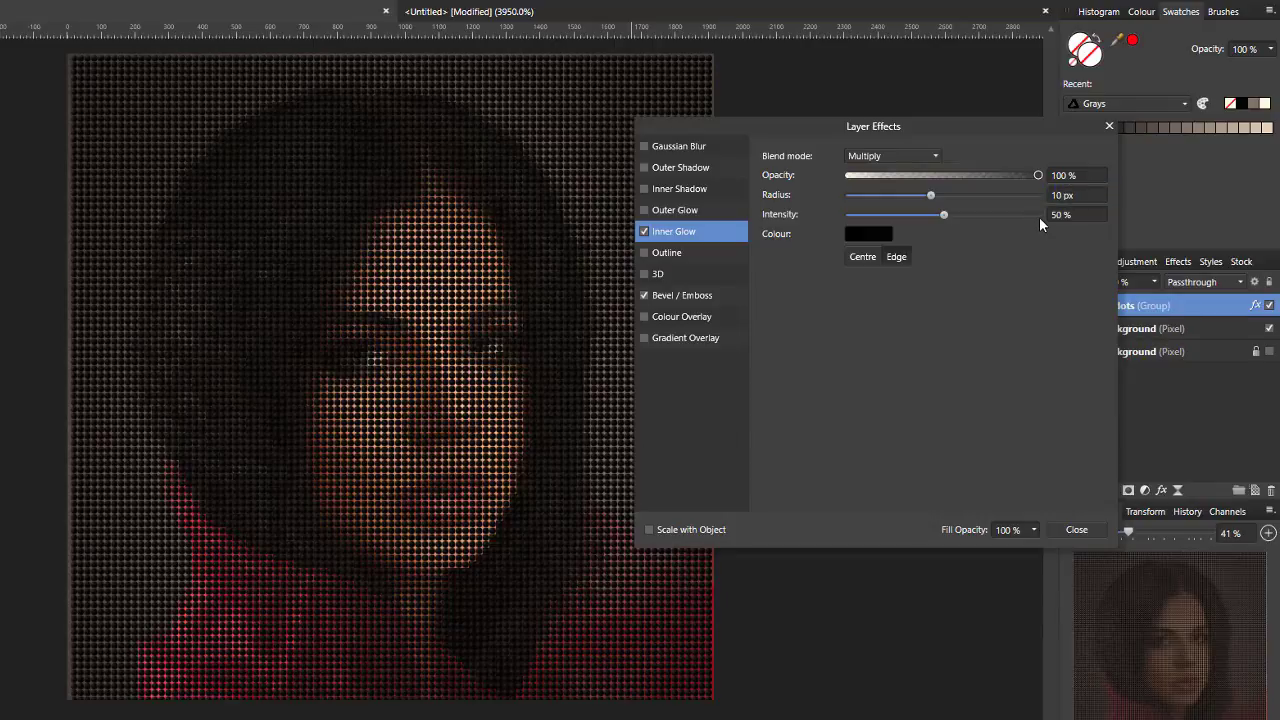
left_click(1067, 213)
type("30")
key("Return")
left_click_drag(1037, 176, 908, 192)
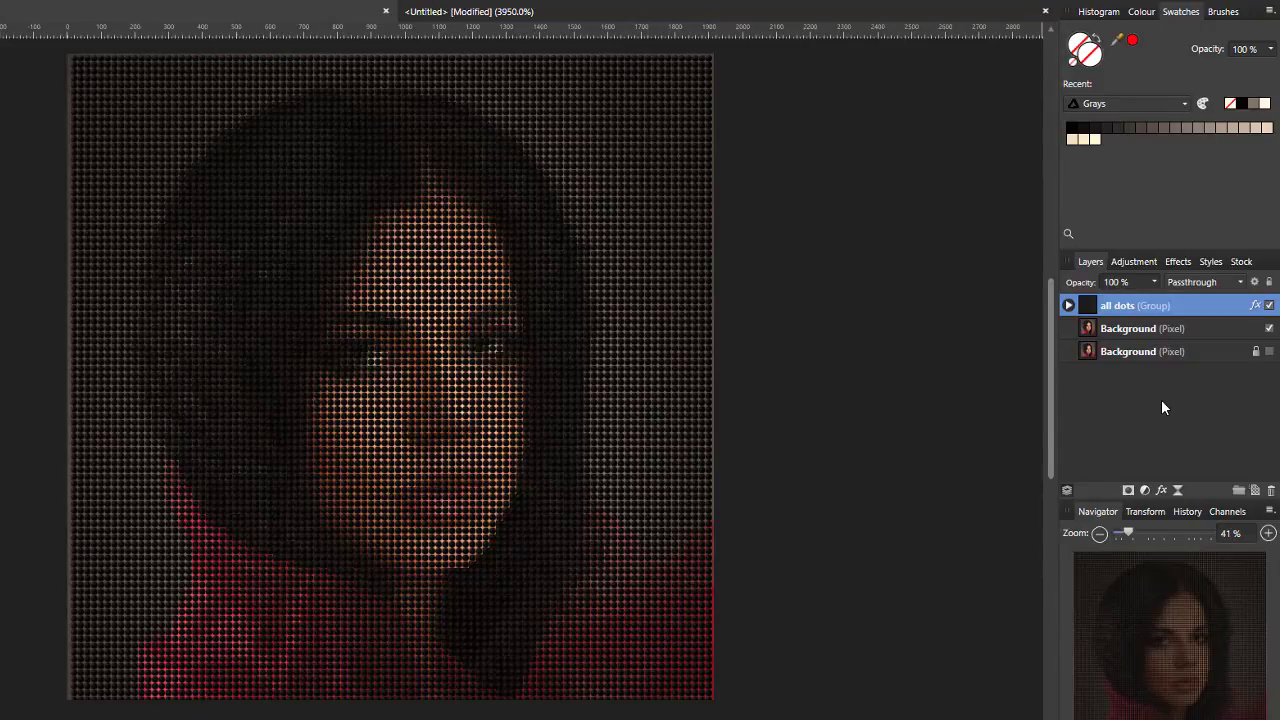
- Add a Vibrance adjustment layer above the all dots group with vibrance at 100 %
left_click(1146, 491)
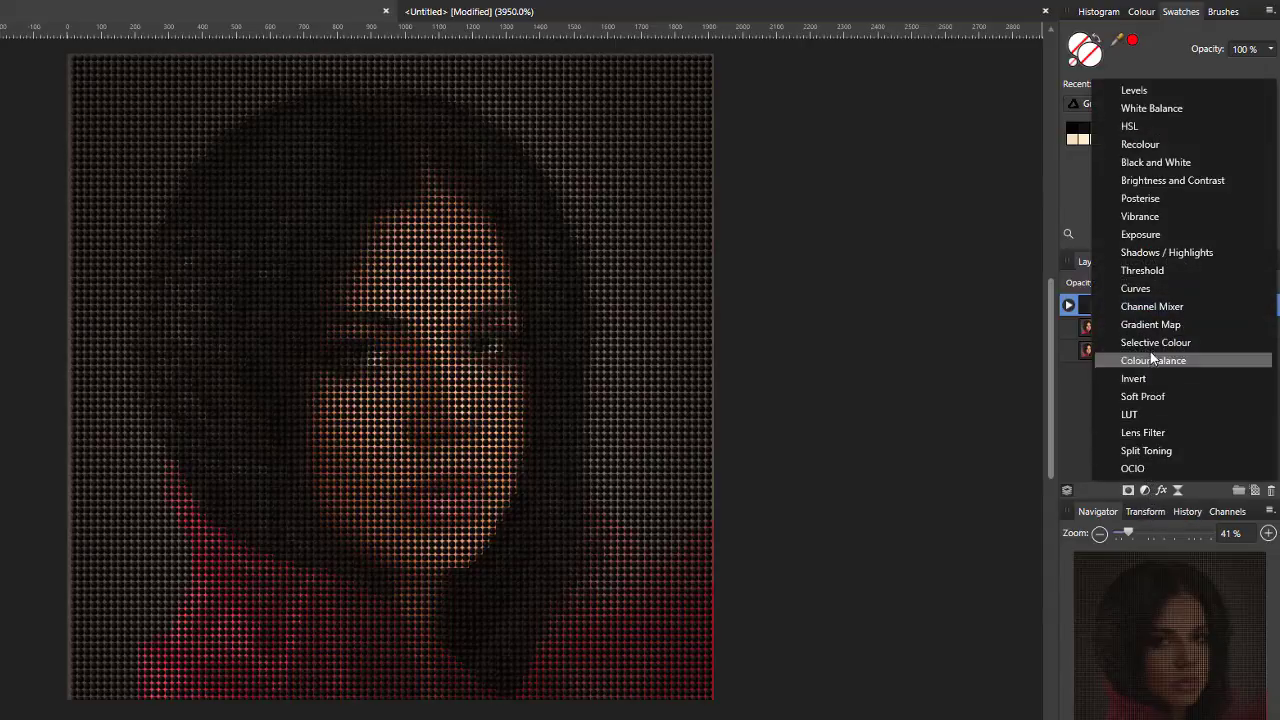
left_click(1142, 222)
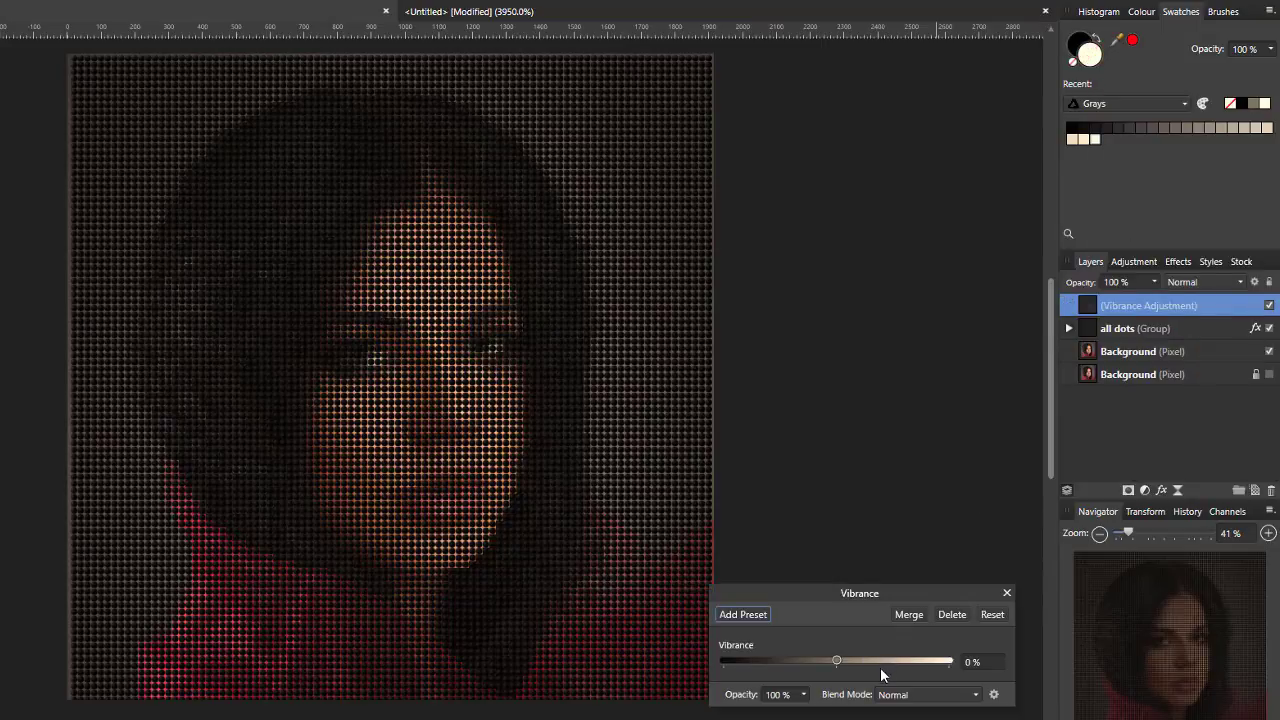
left_click_drag(837, 661, 927, 663)
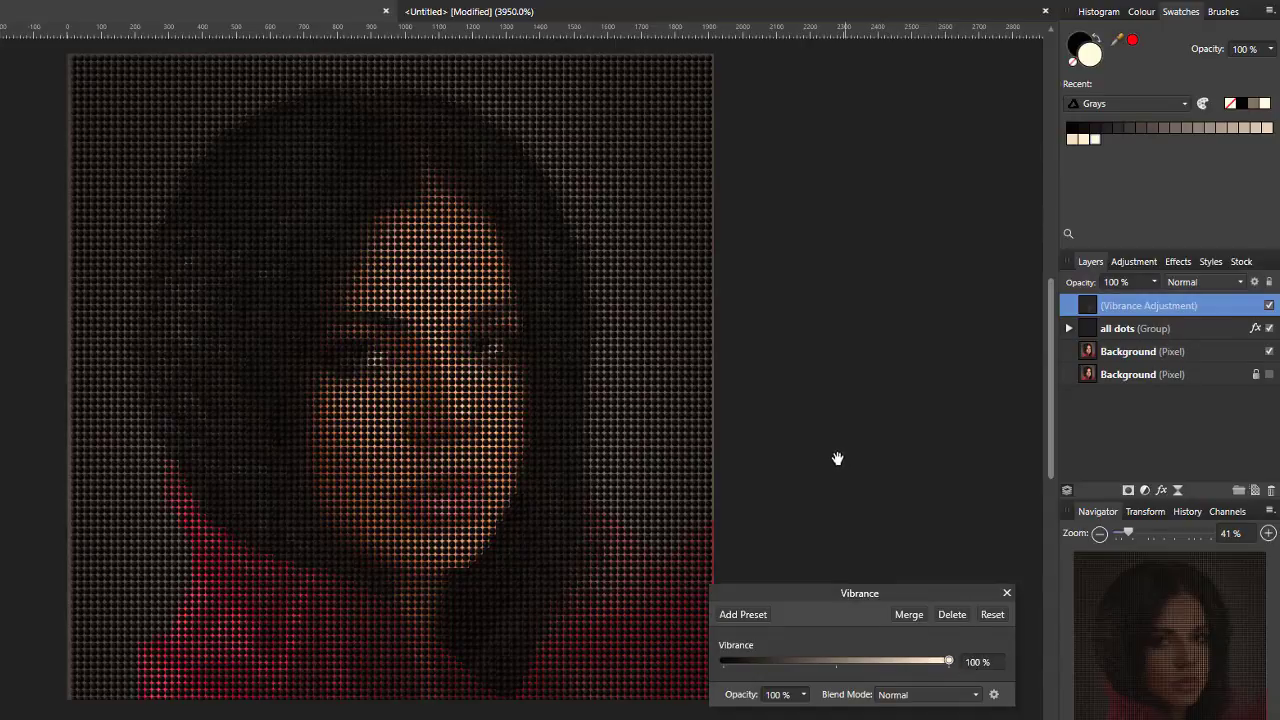
left_click(1007, 594)
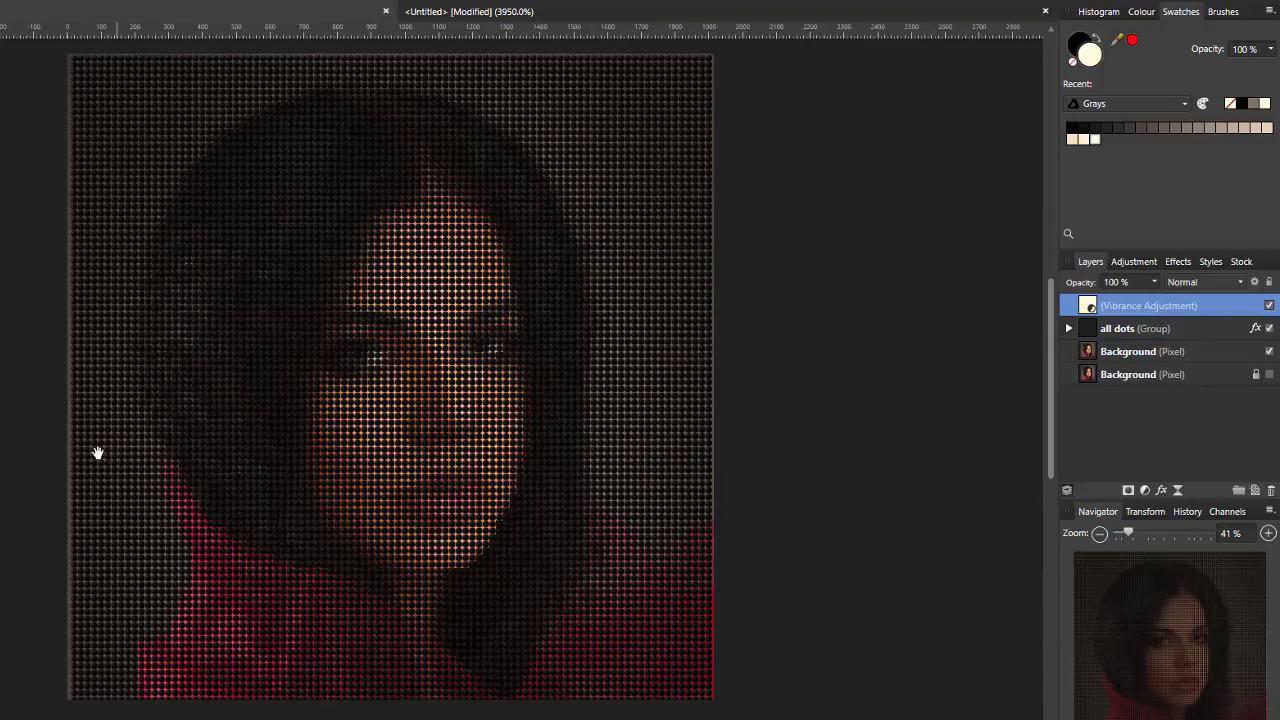
- Lower the opacity of the all dots group to 70 %
left_click(1196, 330)
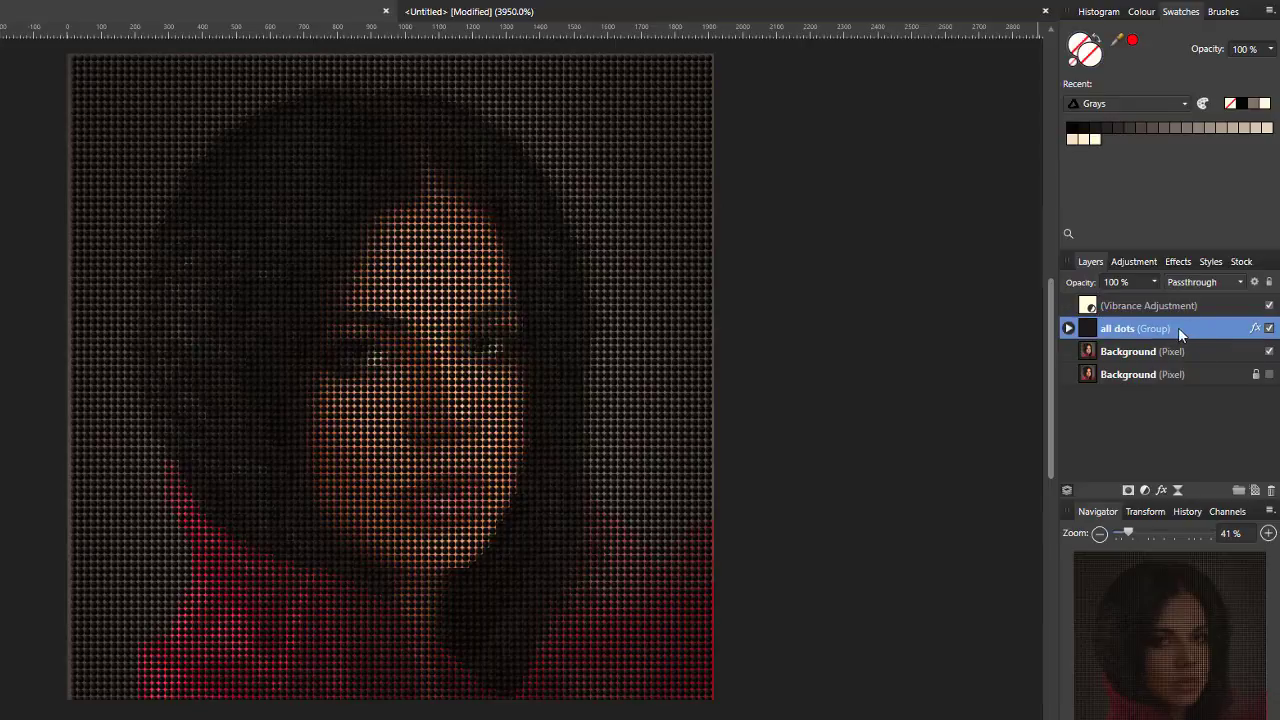
left_click(1156, 281)
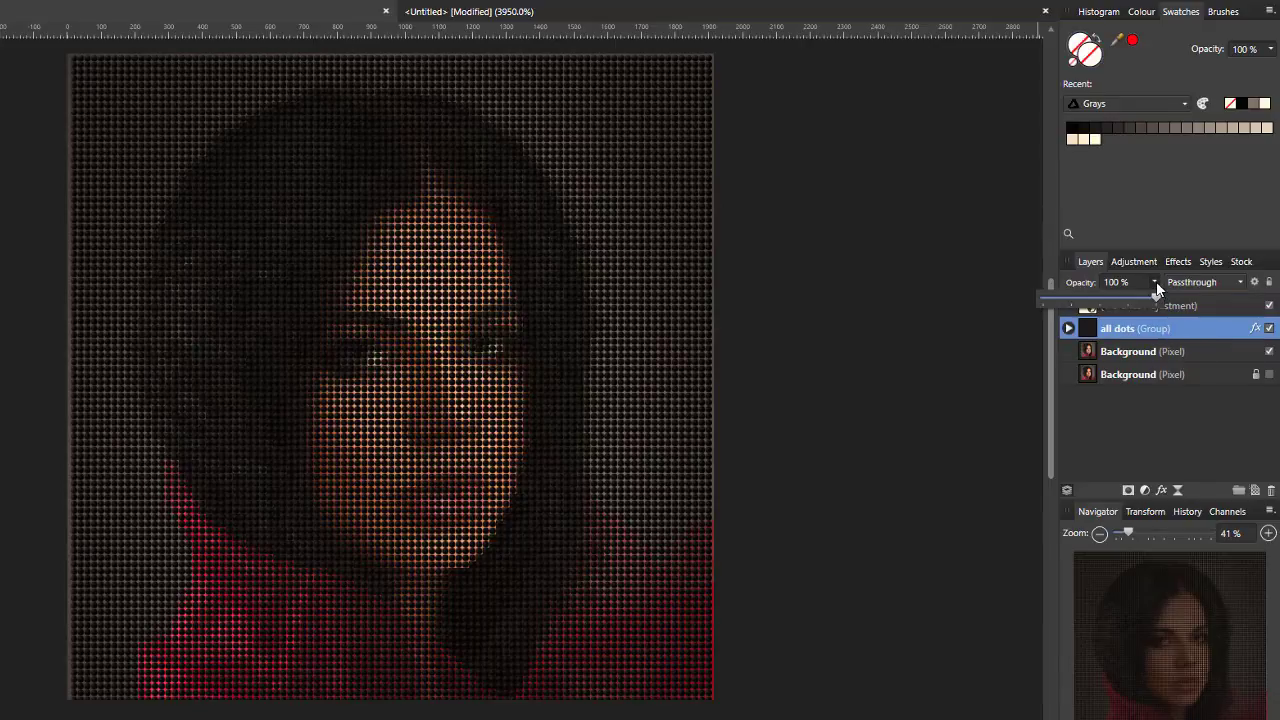
left_click_drag(1155, 298, 1137, 300)
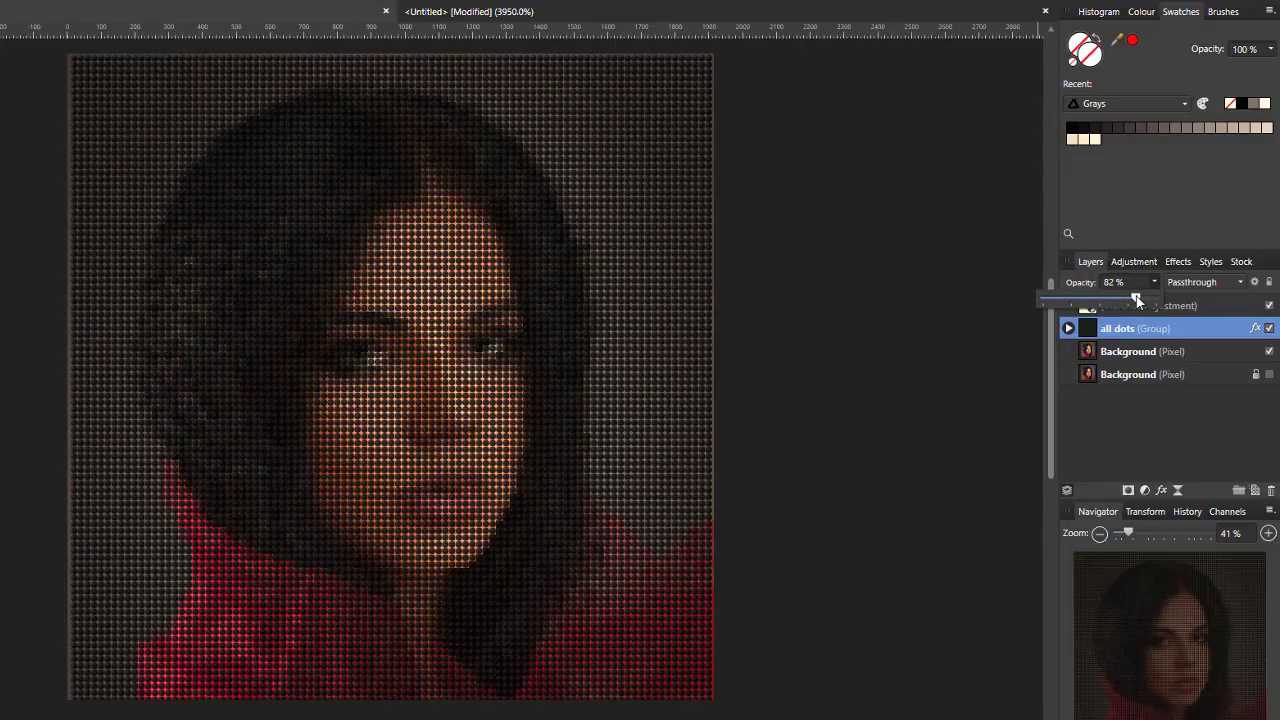
left_click_drag(1116, 300, 1124, 300)
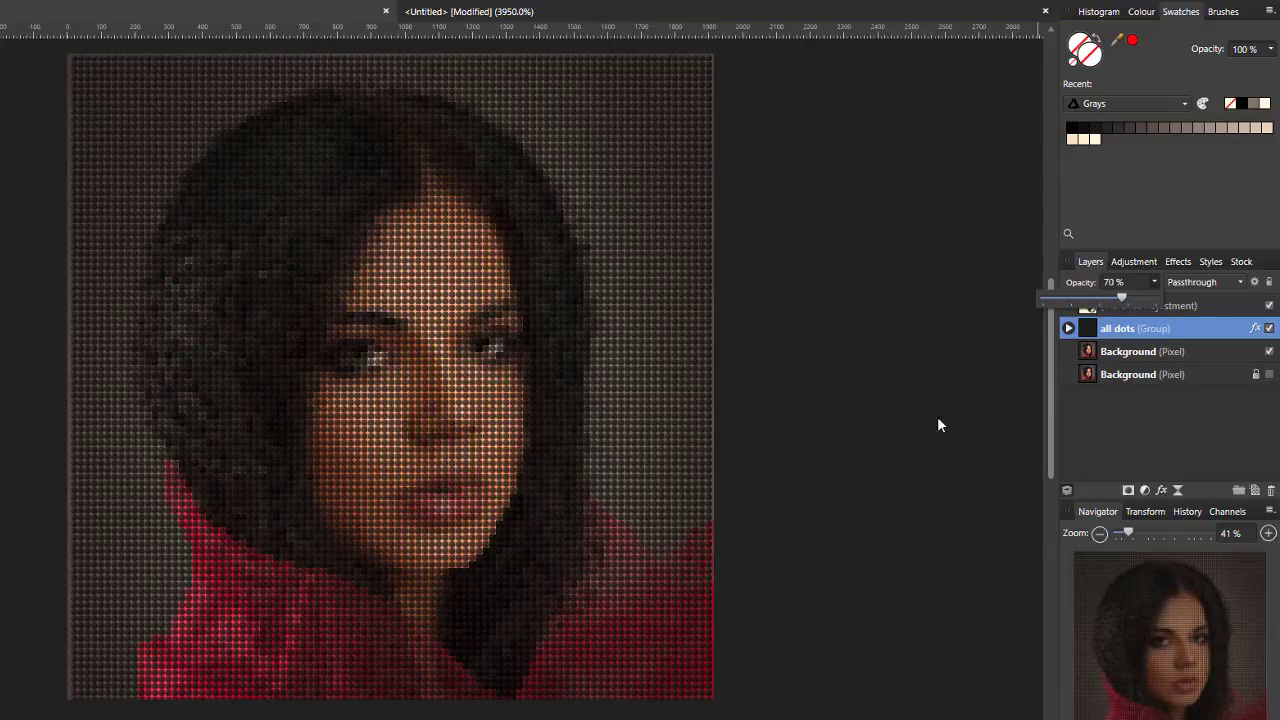
left_click(1053, 430)
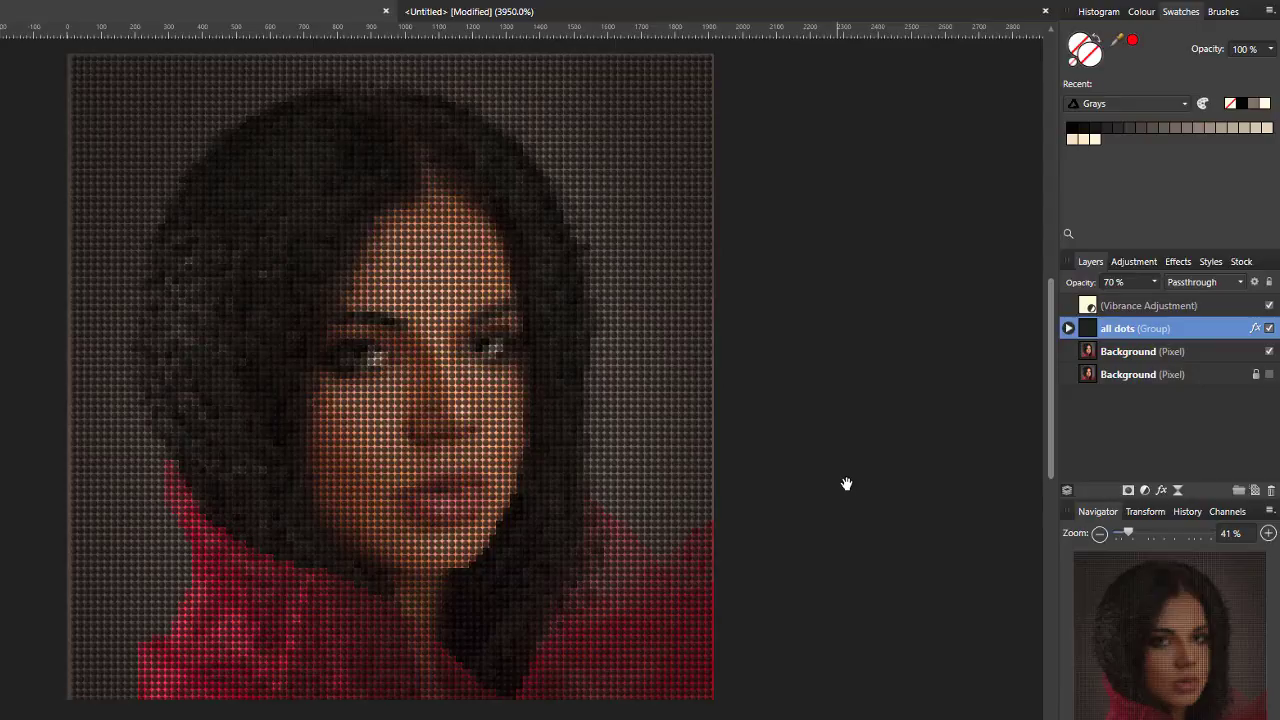
- Show the locked original Background and hide the pixelated copy, toggling the copy's visibility to compare the portrait with and without pixelation
key("Tab")
left_click(1269, 375)
left_click(1271, 352)
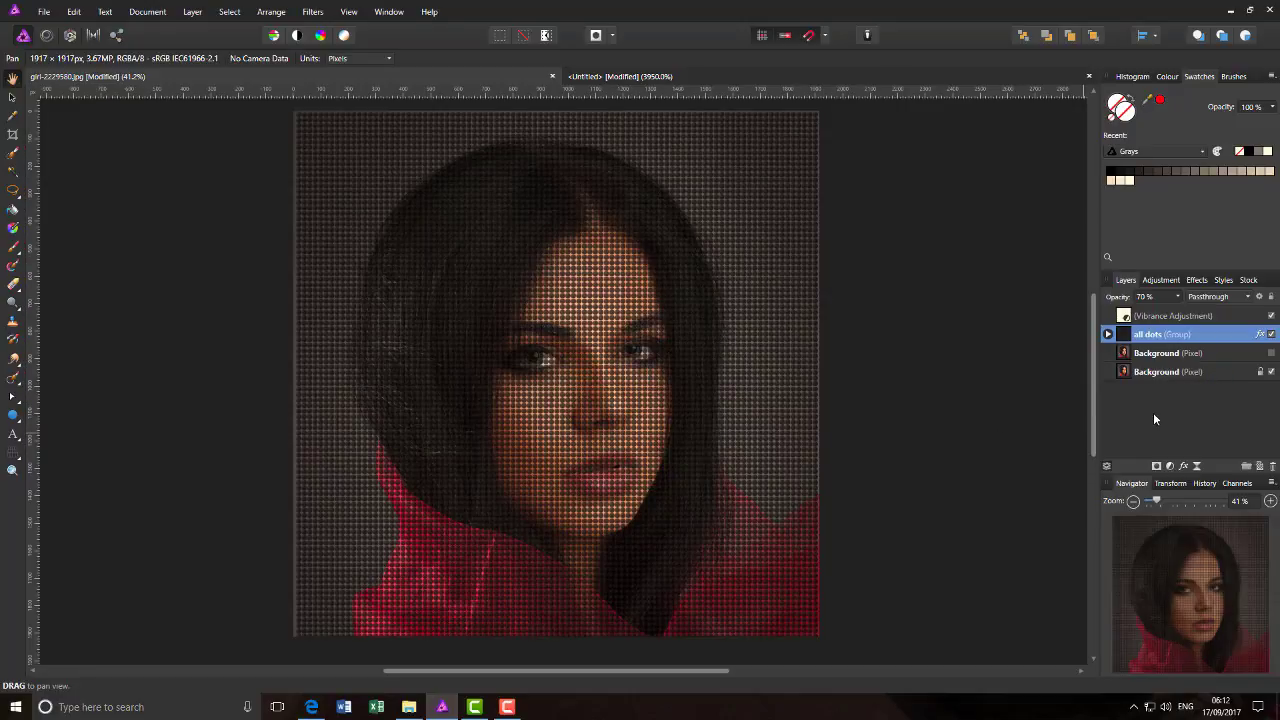
left_click(1271, 353)
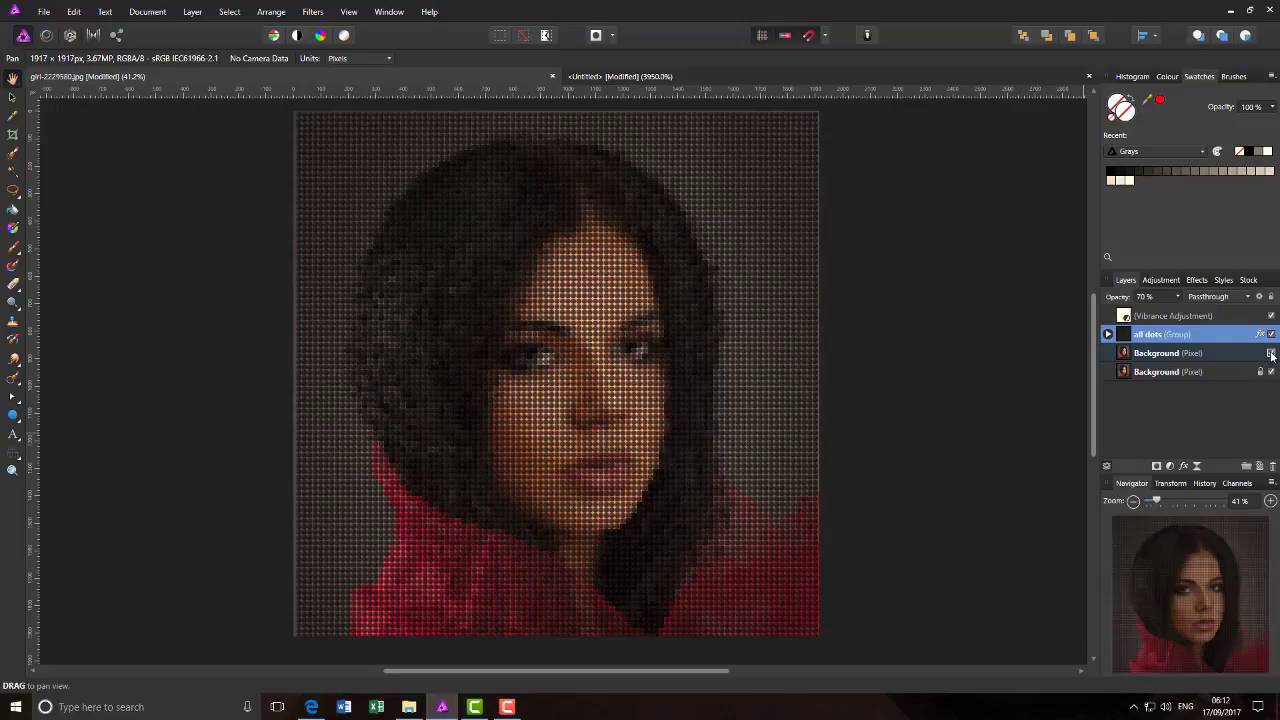
left_click(1271, 355)
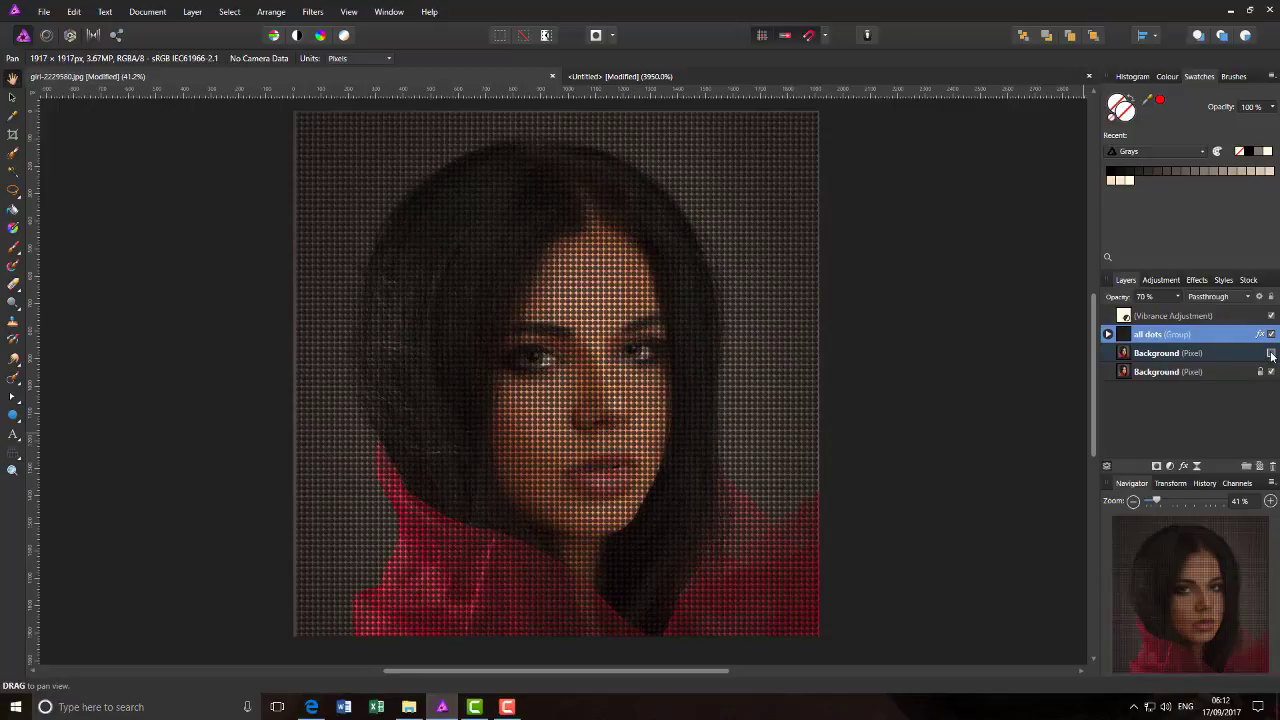